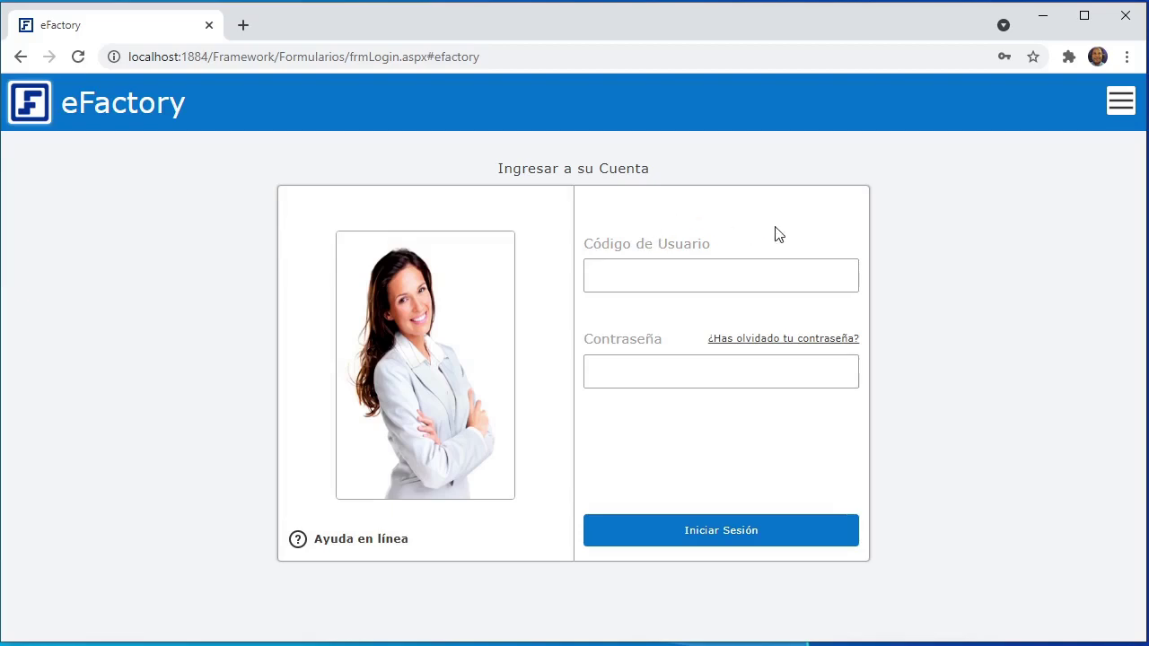
Step: Sign in to eFactory with the saved user code and account password
{"action": "left_click", "coordinate": [677, 274]}
{"action": "left_click", "coordinate": [651, 325]}
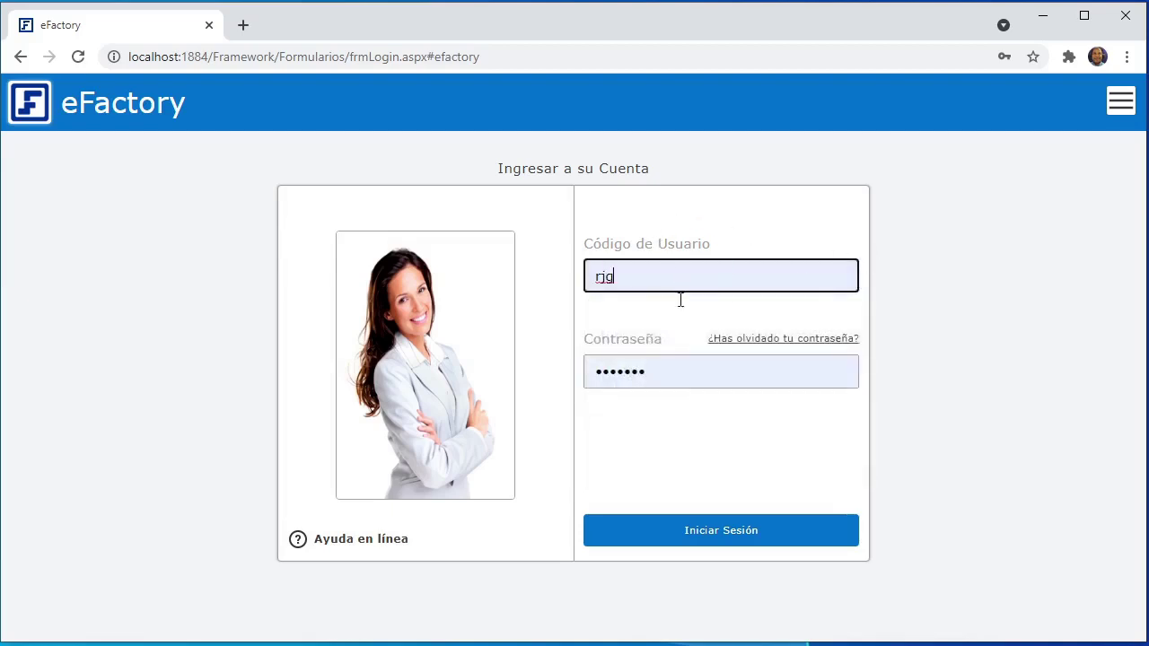
{"action": "left_click", "coordinate": [694, 531]}
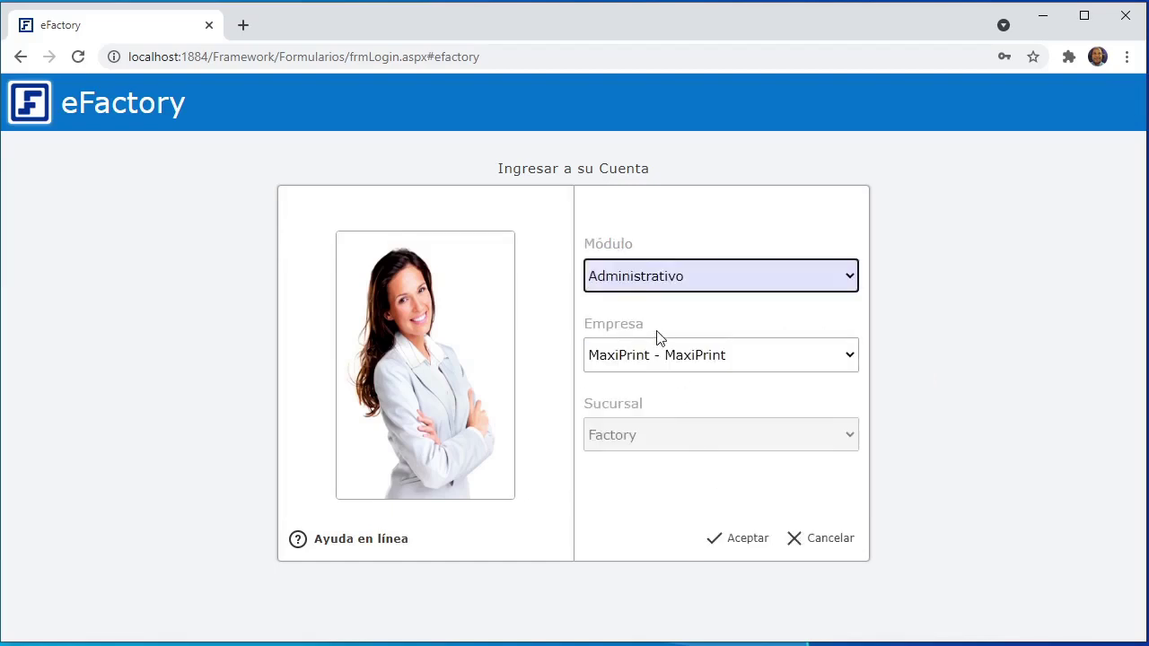
Step: Choose ZERO - Zero Corporation as the company for the Administrativo module and enter the system
{"action": "left_click", "coordinate": [617, 355]}
{"action": "left_click", "coordinate": [633, 435]}
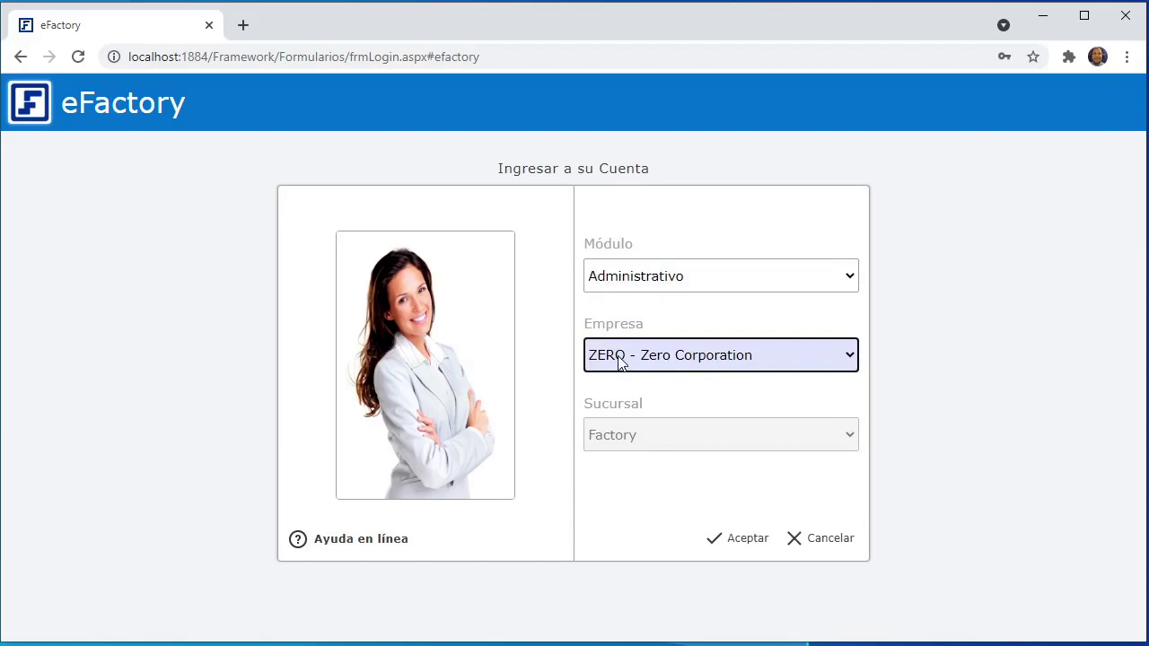
{"action": "left_click", "coordinate": [740, 539]}
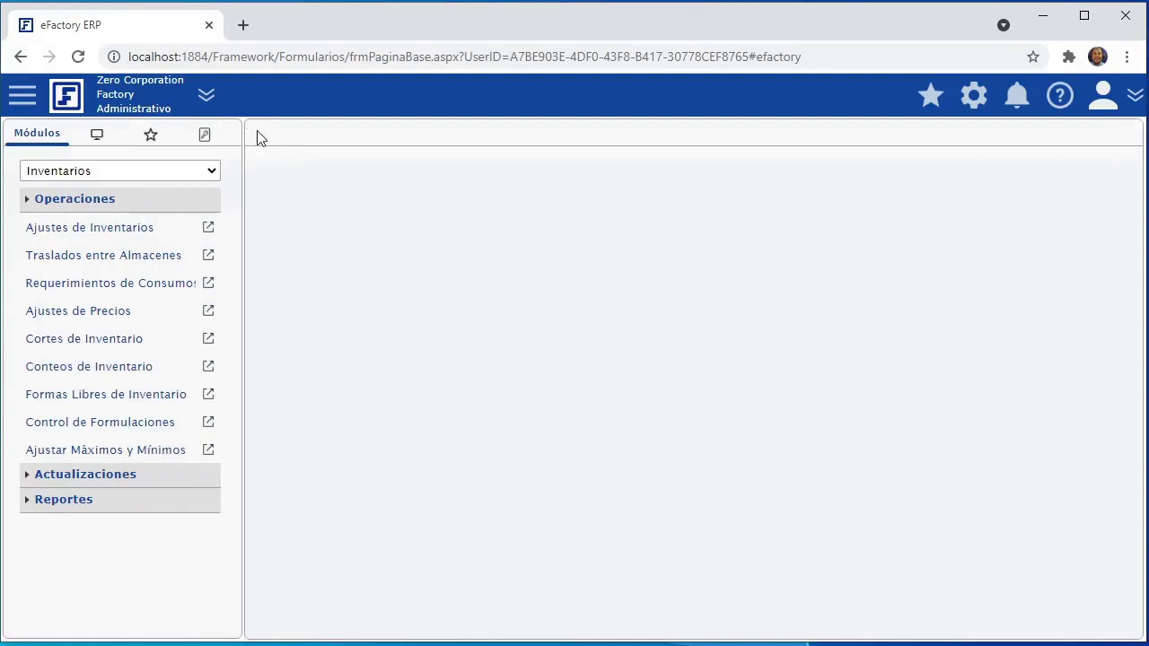
Step: Open the Empresas records under the Sistema module's Actualizaciones and dismiss the licence notice
{"action": "left_click", "coordinate": [197, 174]}
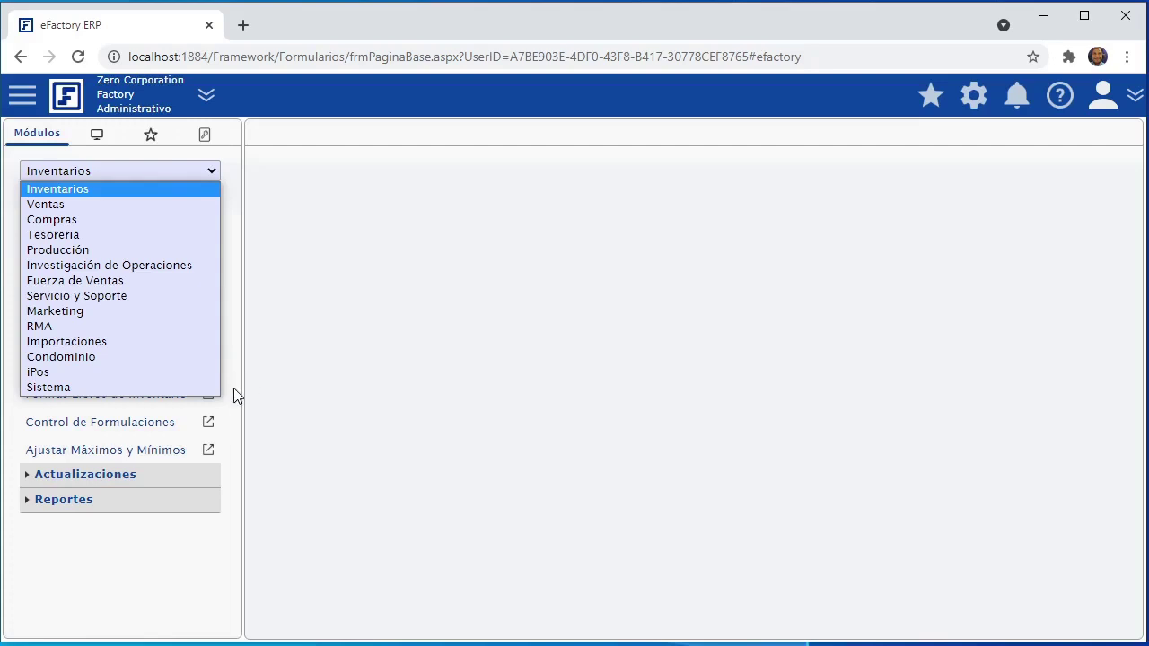
{"action": "left_click", "coordinate": [170, 389]}
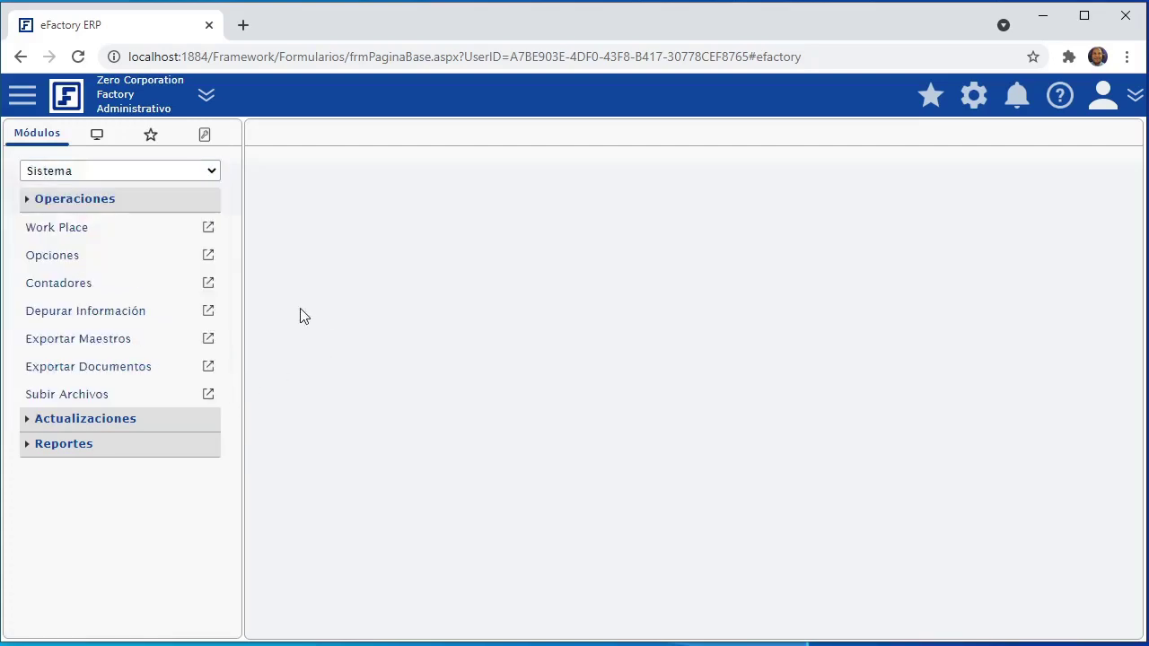
{"action": "left_click", "coordinate": [151, 425]}
{"action": "left_click", "coordinate": [84, 281]}
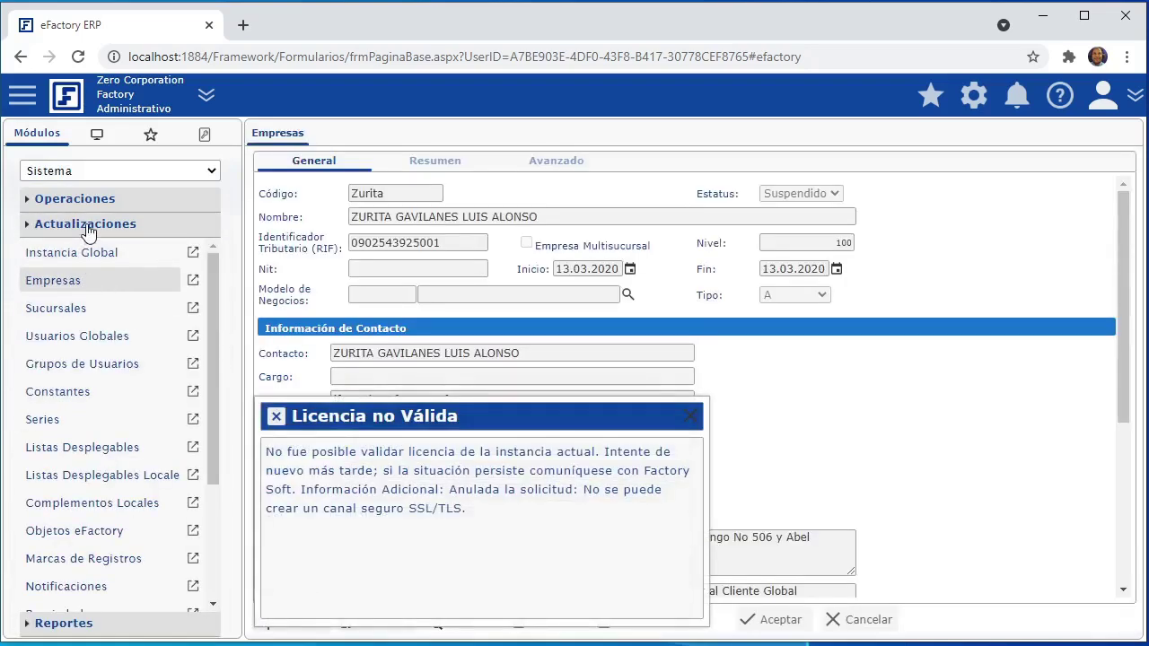
{"action": "left_click", "coordinate": [689, 415]}
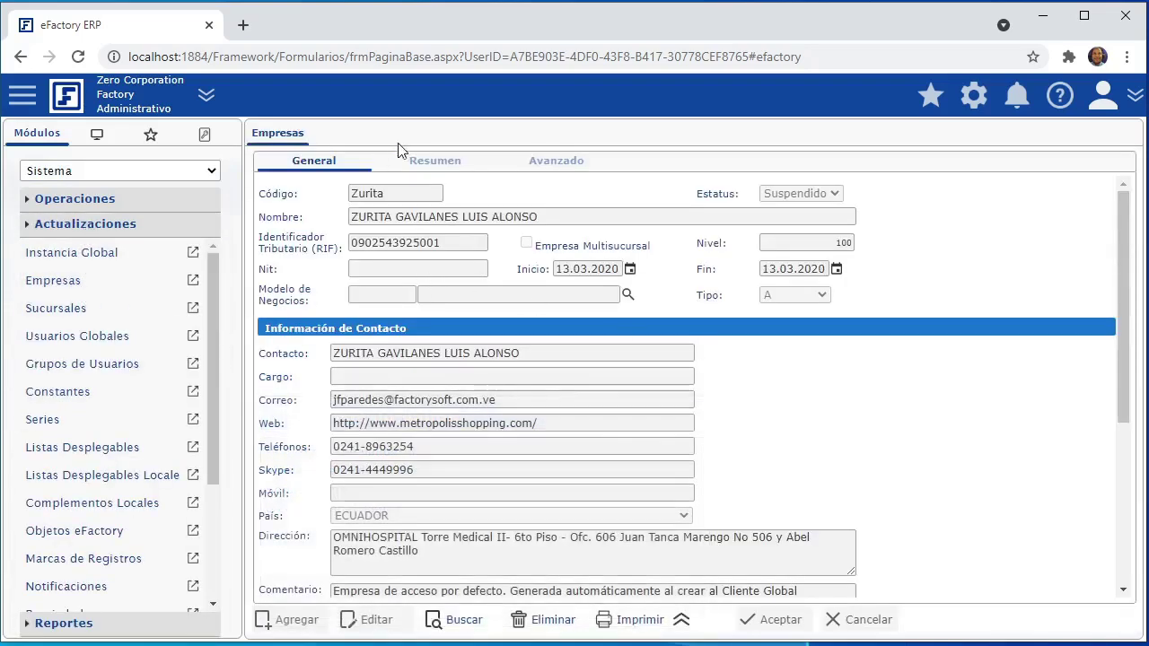
Step: Open the Zero Corporation record from the Empresas summary list
{"action": "left_click", "coordinate": [434, 160]}
{"action": "left_click", "coordinate": [270, 416]}
{"action": "double_click", "coordinate": [269, 416]}
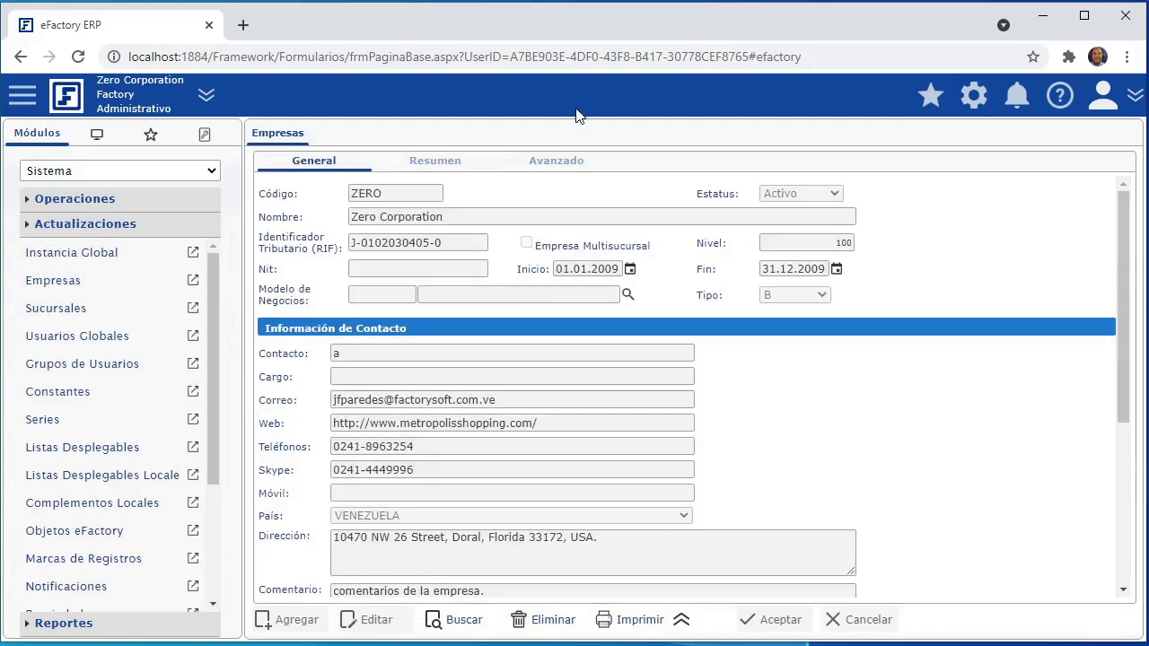
Step: Open the Complementos for Zero Corporation and launch Comprobante Electrónico Costa Rica - Datos del Emisor (CRI)
{"action": "double_click", "coordinate": [364, 202]}
{"action": "left_click", "coordinate": [521, 199]}
{"action": "left_click", "coordinate": [560, 164]}
{"action": "left_click", "coordinate": [361, 431]}
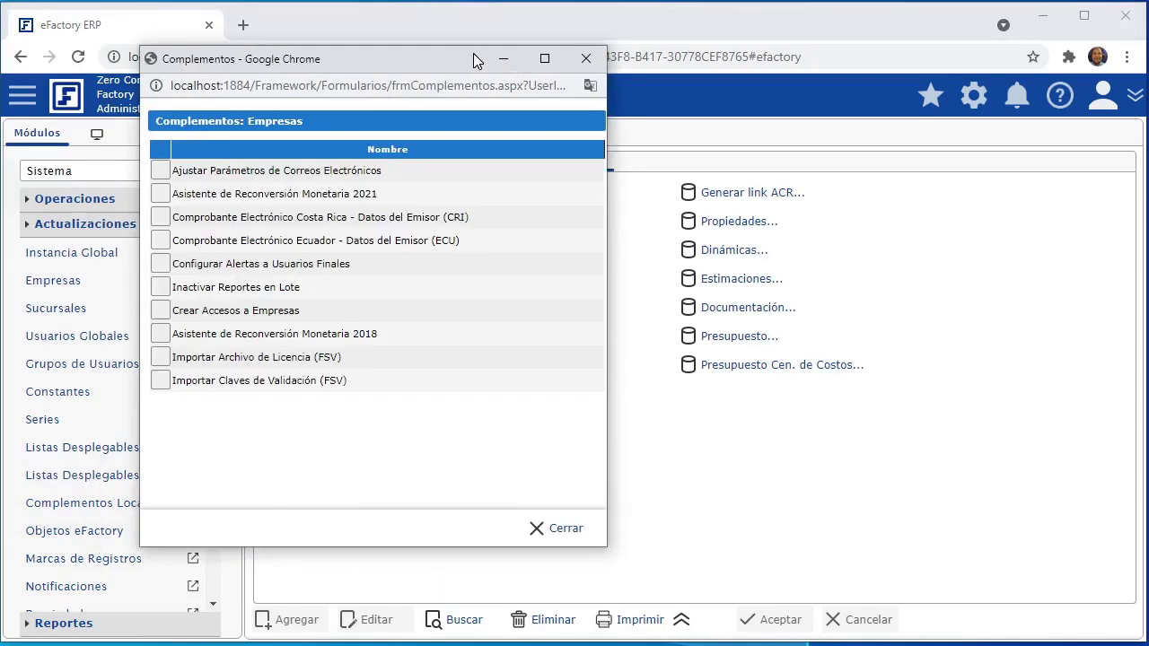
{"action": "left_click_drag", "start_coordinate": [473, 53], "coordinate": [484, 76]}
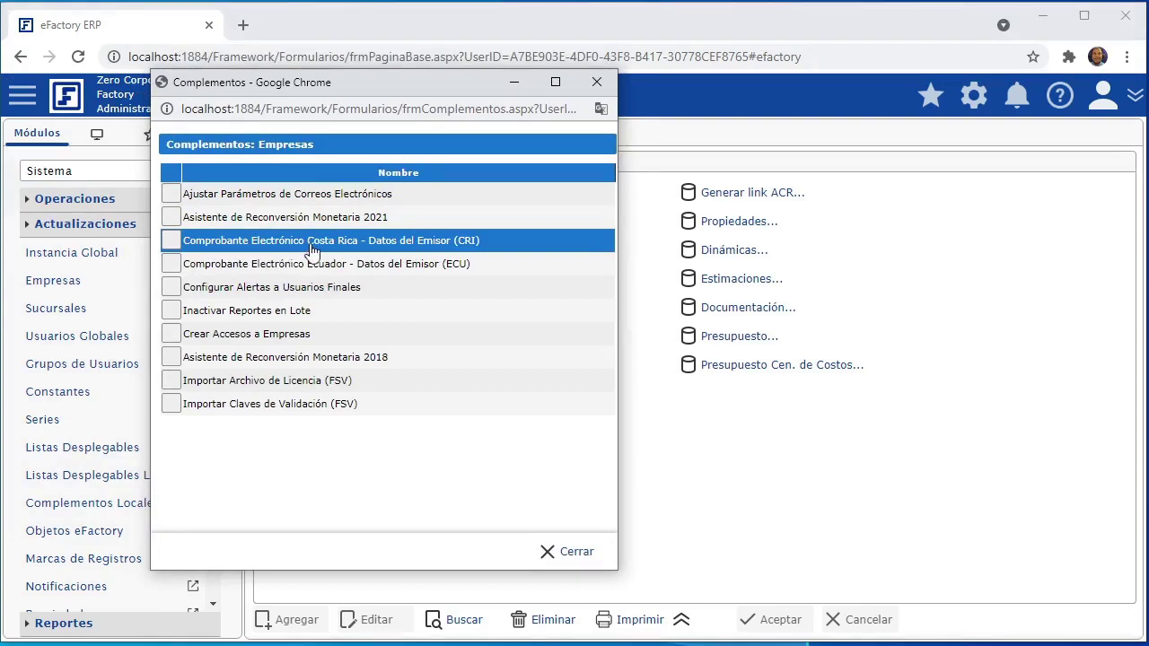
{"action": "left_click", "coordinate": [364, 248]}
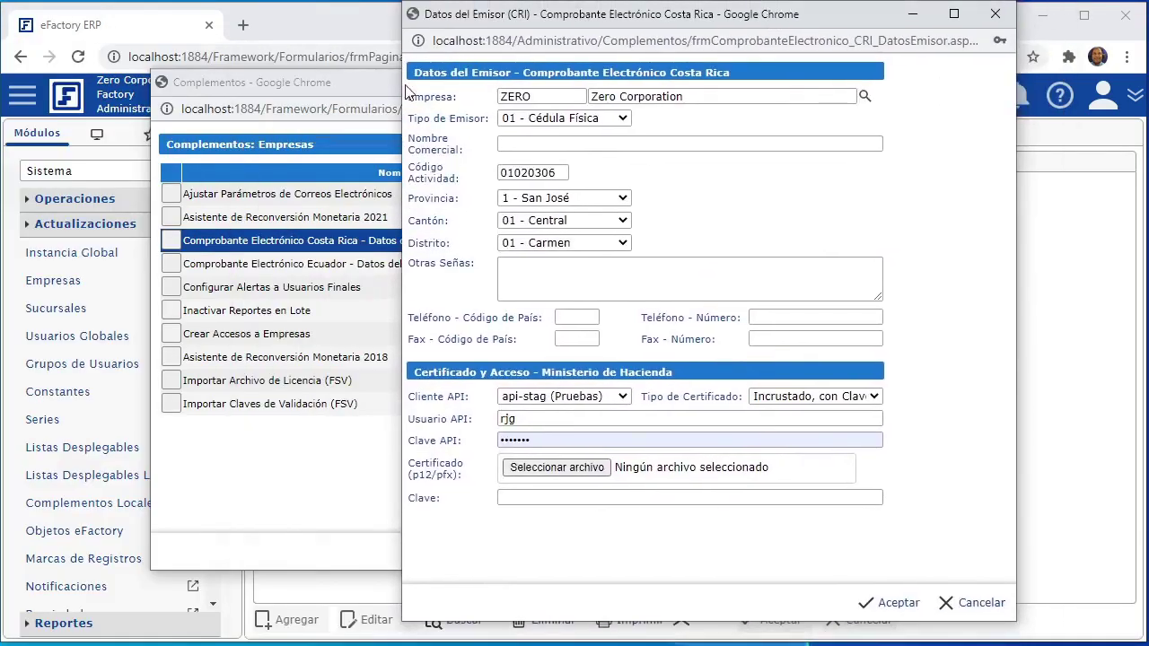
Step: Close the Complementos list window and reposition the Datos del Emisor window over the company record
{"action": "left_click", "coordinate": [399, 85]}
{"action": "left_click", "coordinate": [596, 83]}
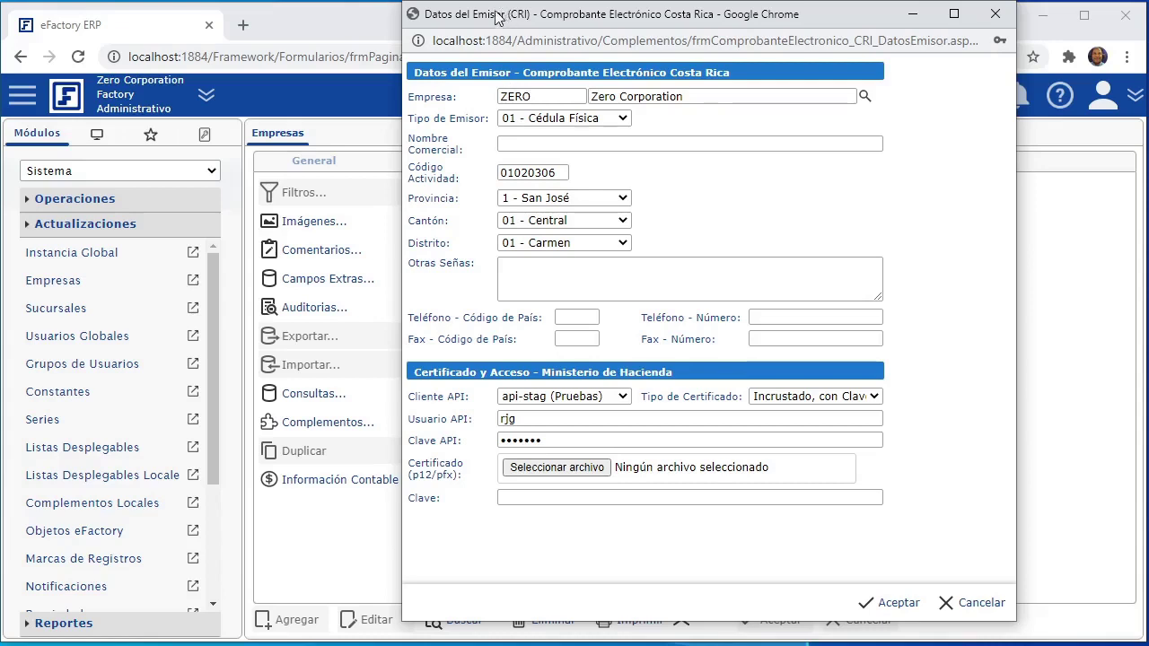
{"action": "left_click_drag", "start_coordinate": [498, 15], "coordinate": [457, 30]}
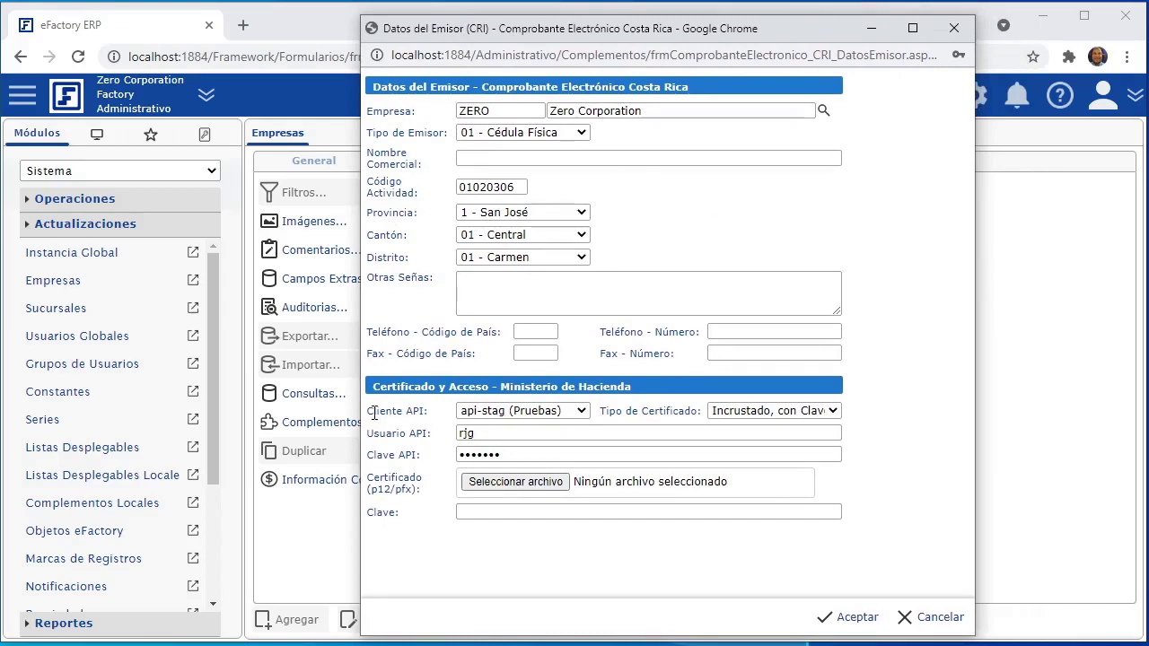
Step: Examine the Cliente API environment options and the certificate fields for the Ministerio de Hacienda, and close the issuer data form without saving
{"action": "double_click", "coordinate": [414, 412]}
{"action": "left_click", "coordinate": [581, 413]}
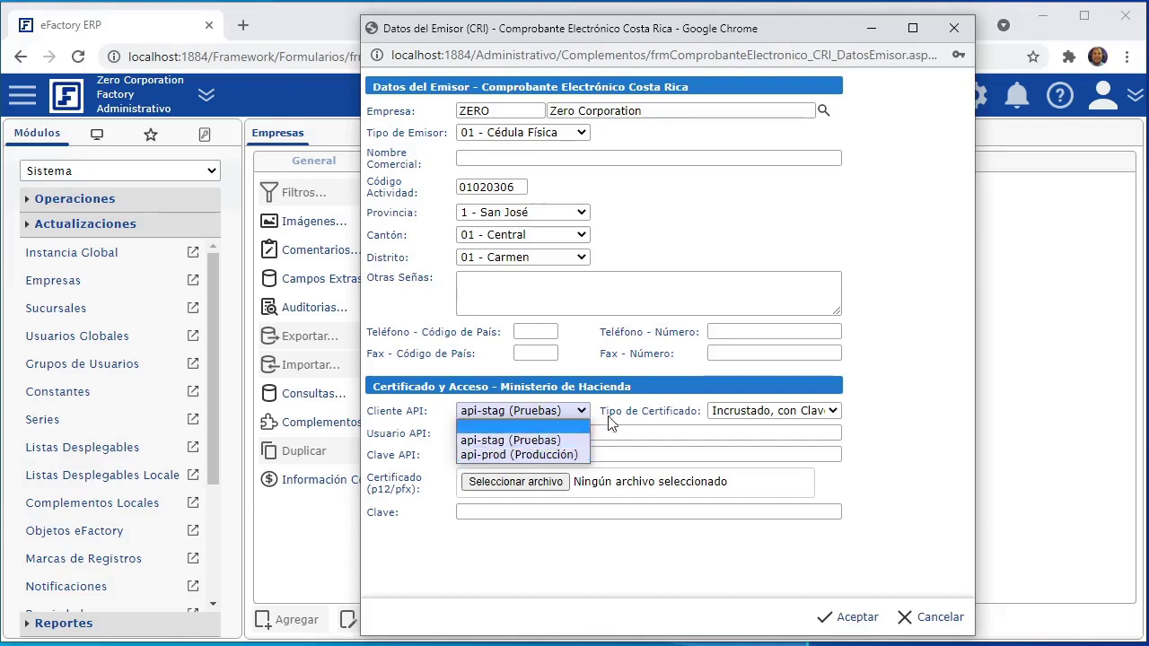
{"action": "left_click", "coordinate": [649, 413]}
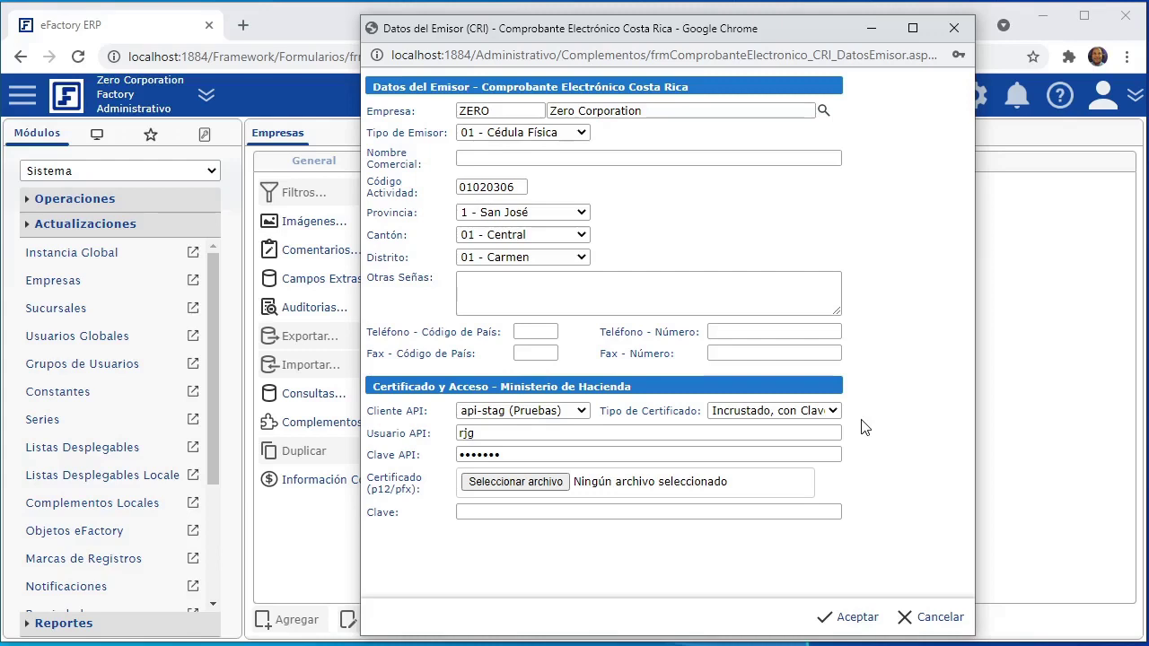
{"action": "left_click", "coordinate": [581, 411]}
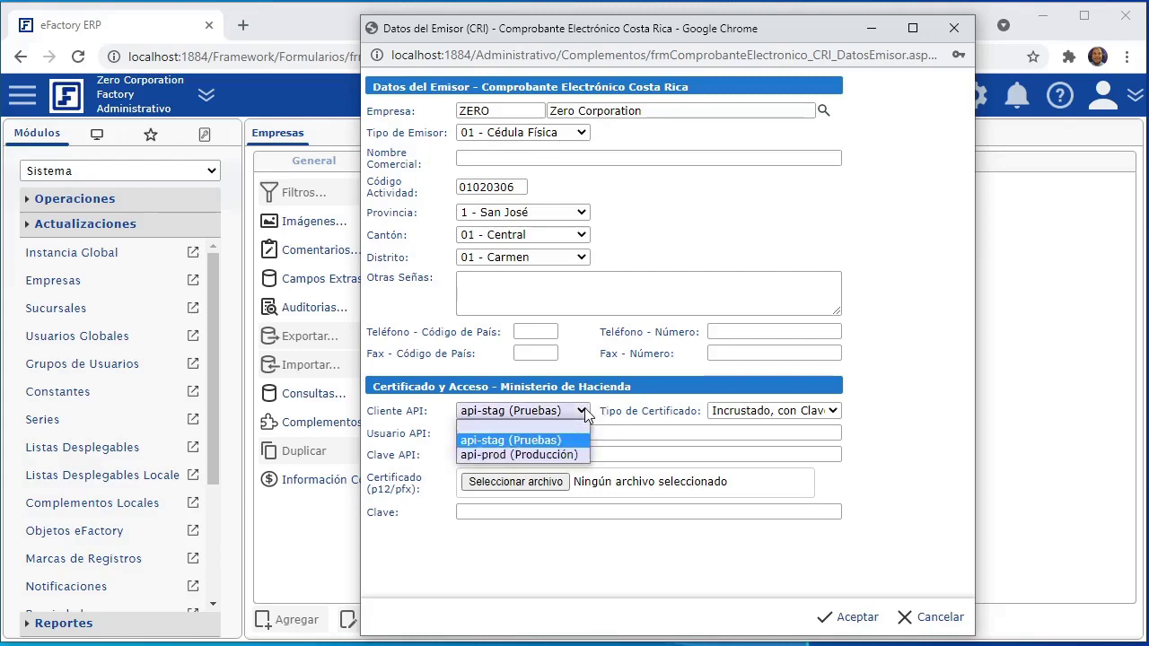
{"action": "left_click", "coordinate": [885, 466]}
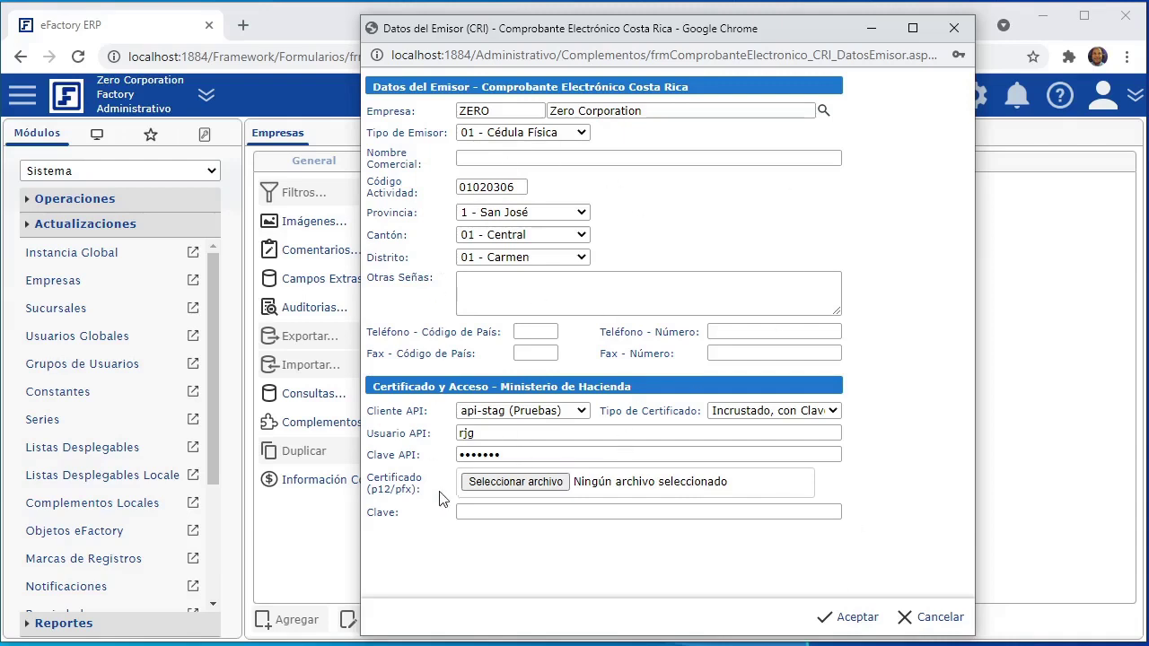
{"action": "left_click_drag", "start_coordinate": [440, 498], "coordinate": [651, 520]}
{"action": "left_click", "coordinate": [610, 528]}
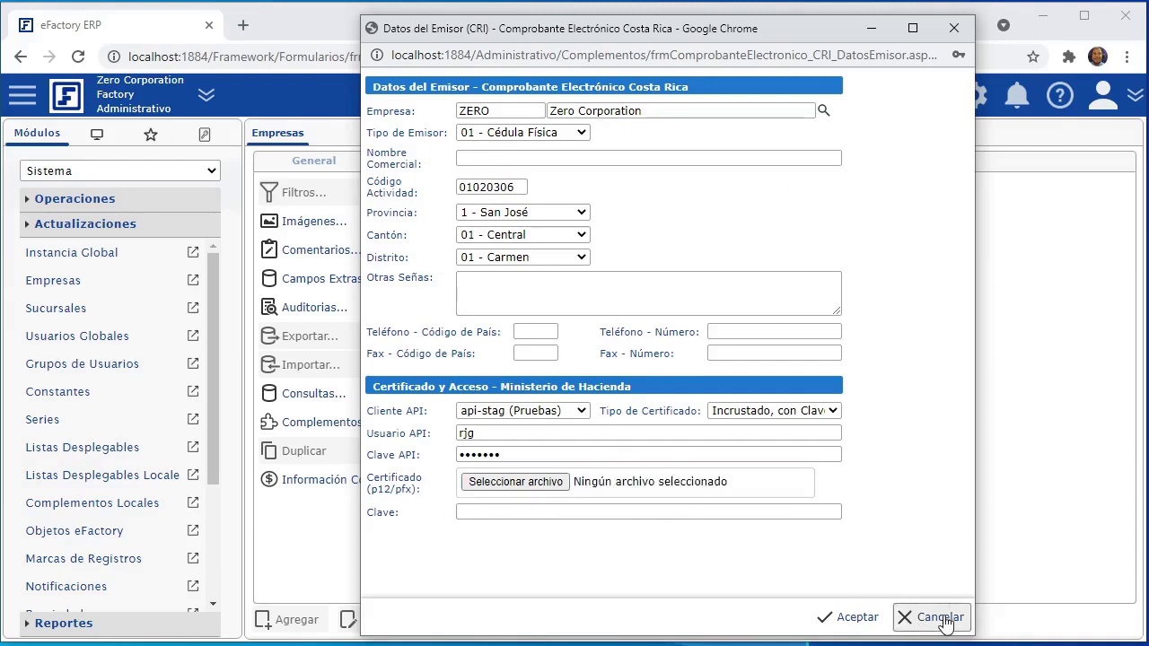
{"action": "left_click", "coordinate": [942, 620]}
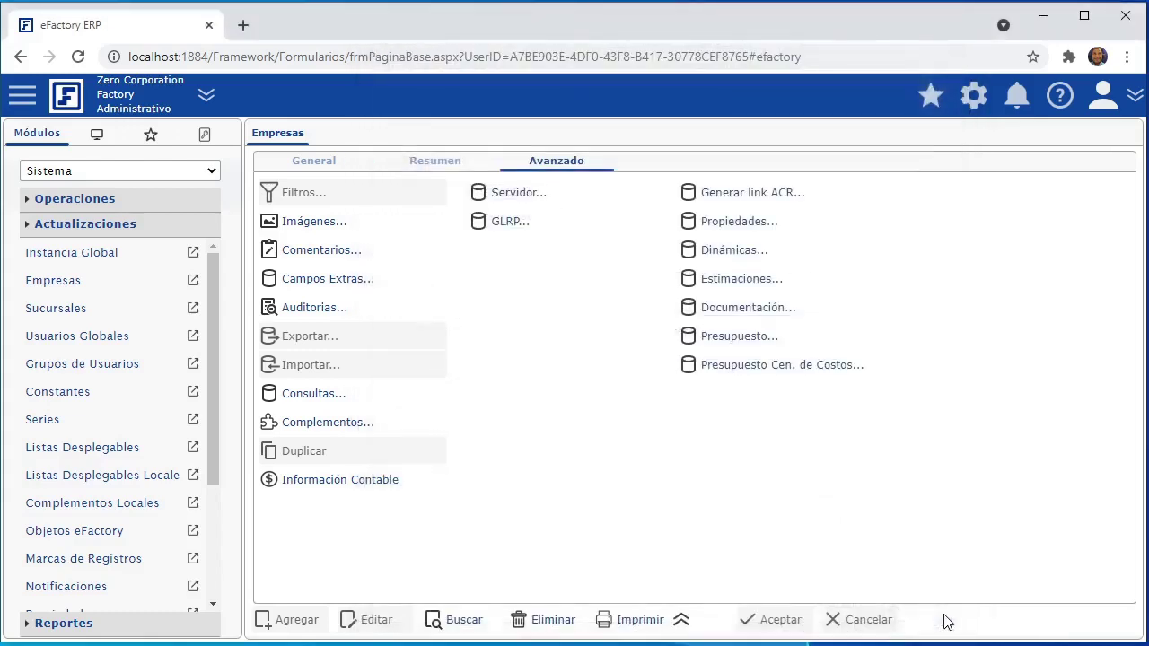
Step: Switch to the Ventas module and open Facturas de Venta from its Operaciones
{"action": "left_click", "coordinate": [303, 167]}
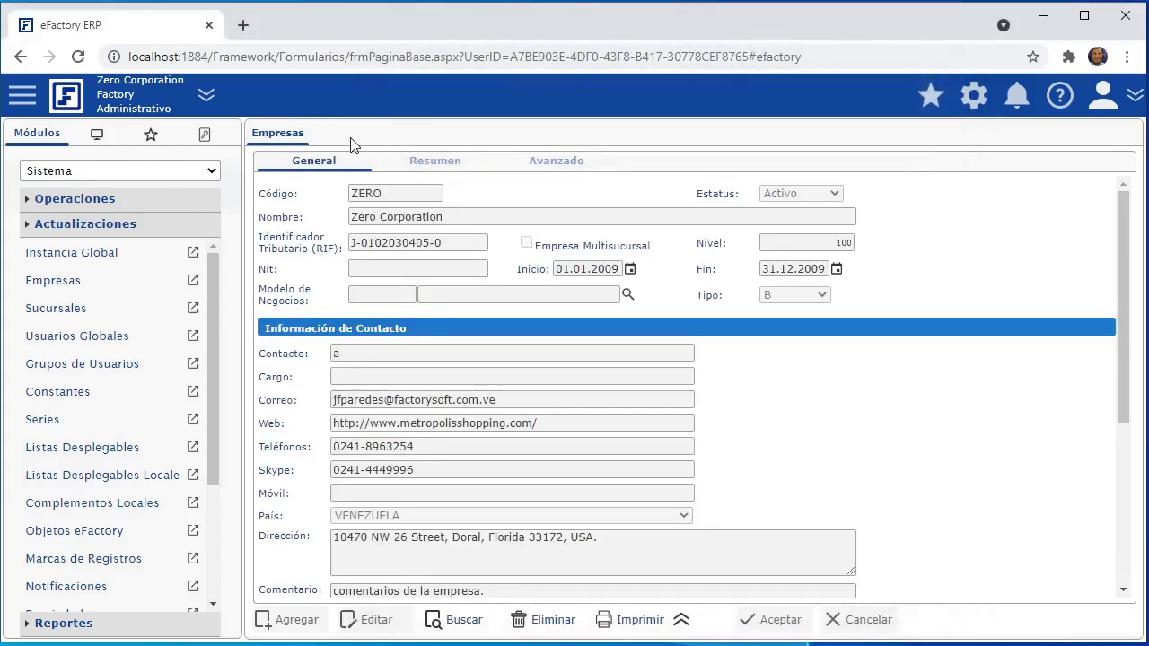
{"action": "left_click", "coordinate": [214, 172]}
{"action": "left_click", "coordinate": [150, 205]}
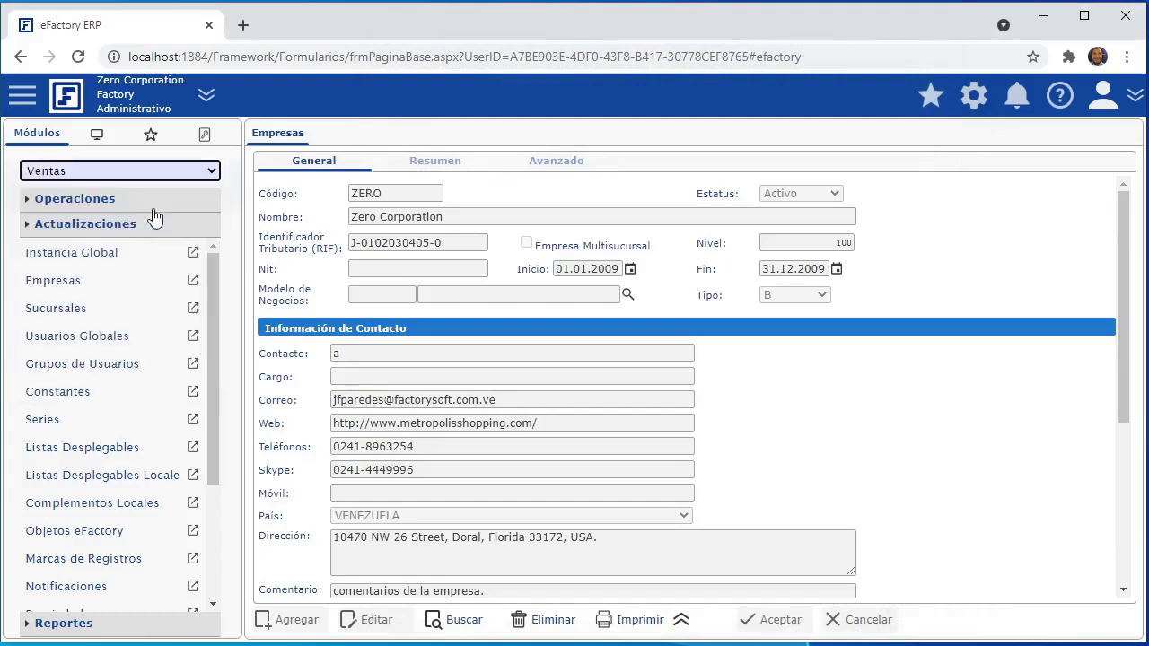
{"action": "left_click", "coordinate": [215, 200]}
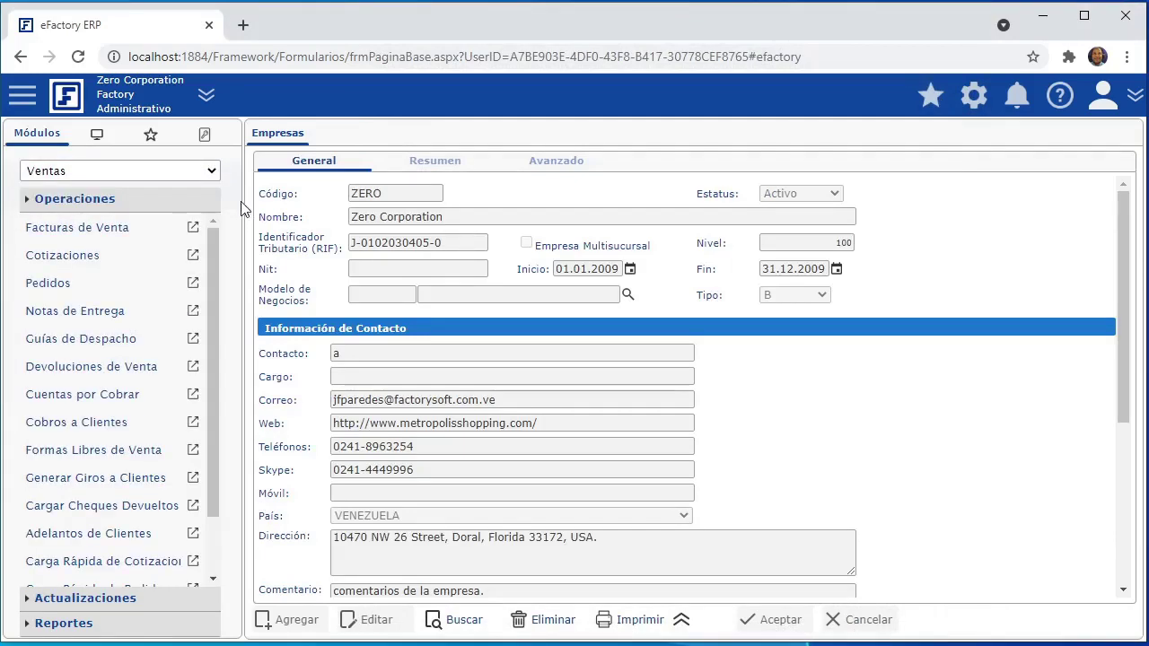
{"action": "left_click", "coordinate": [110, 230]}
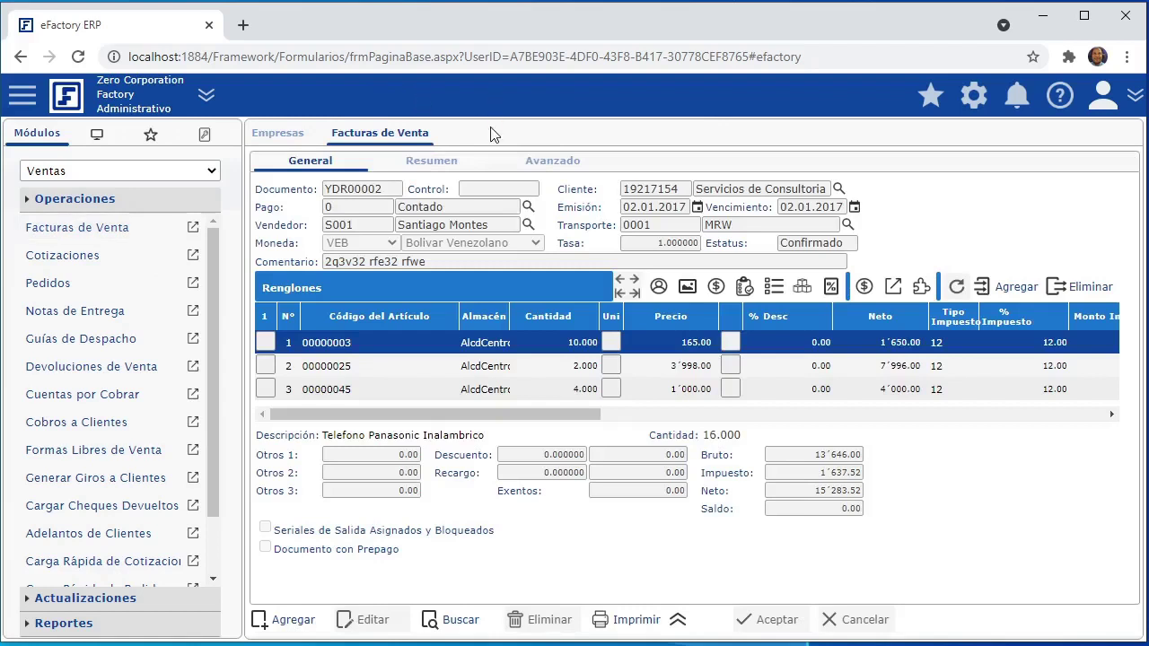
Step: Add a new sales invoice and assign it to the client Servicios de Consultoria, found by searching for "consultoria"
{"action": "left_click", "coordinate": [294, 620]}
{"action": "left_click", "coordinate": [721, 189]}
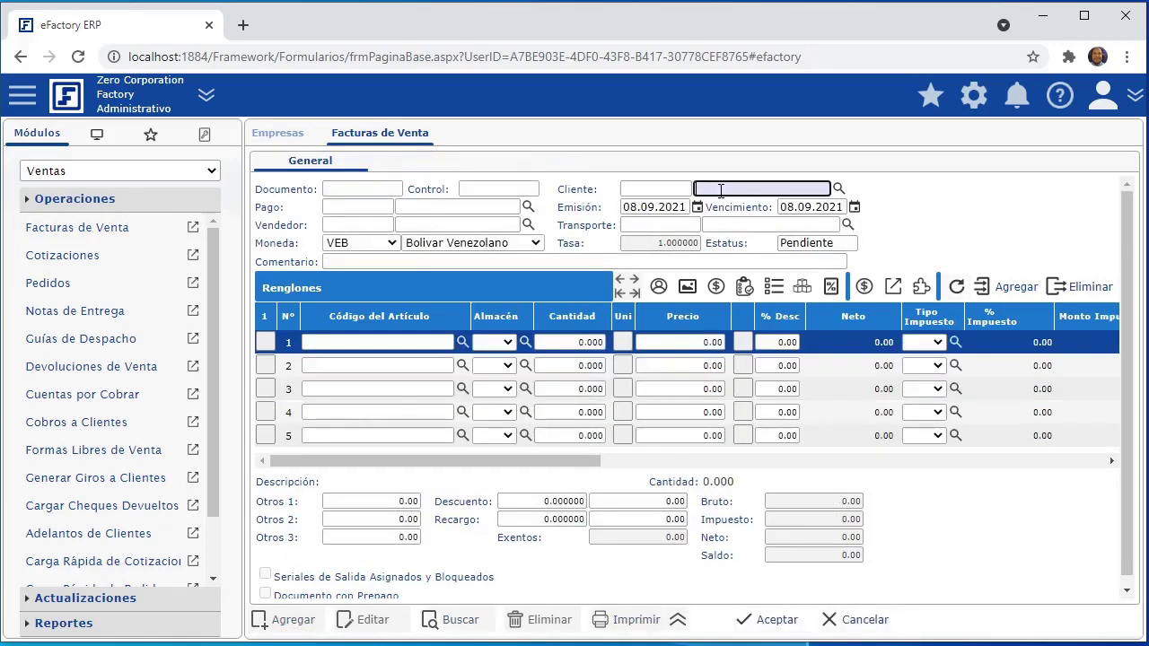
{"action": "left_click", "coordinate": [840, 192]}
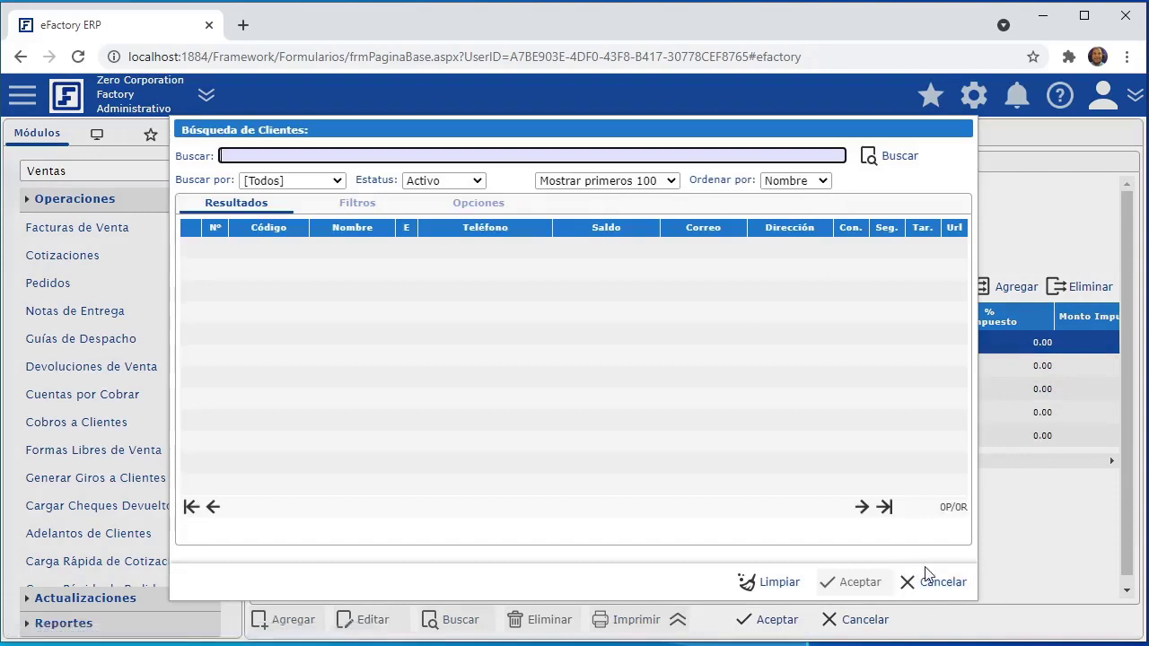
{"action": "left_click", "coordinate": [934, 580]}
{"action": "left_click", "coordinate": [762, 188]}
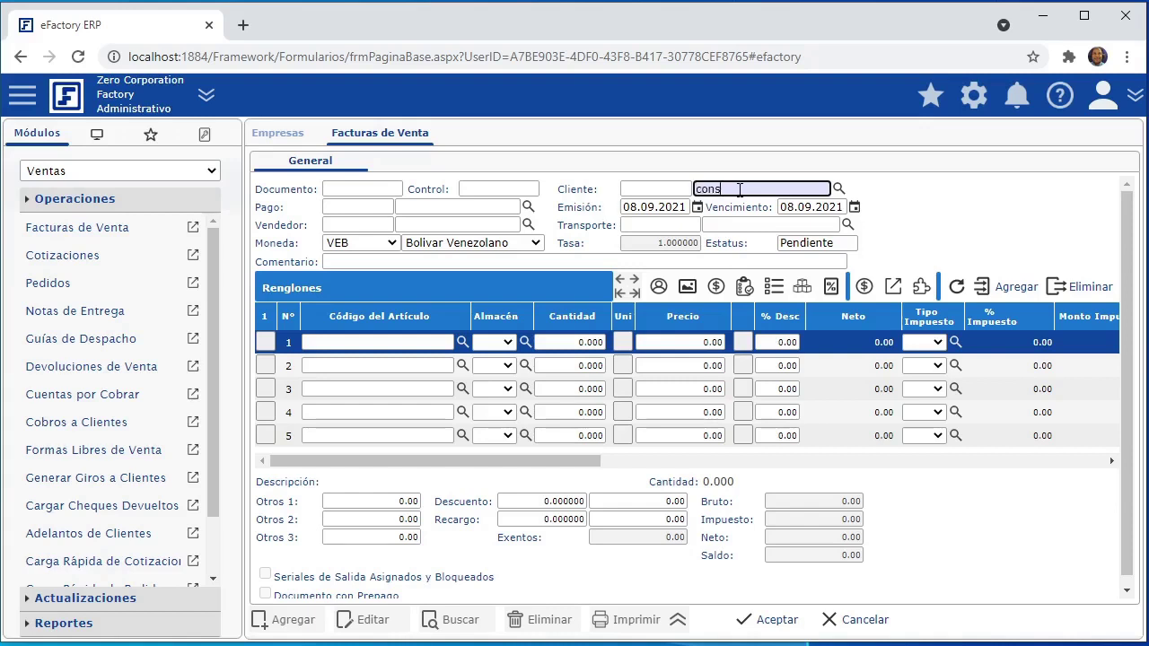
{"action": "type", "text": "ultoria"}
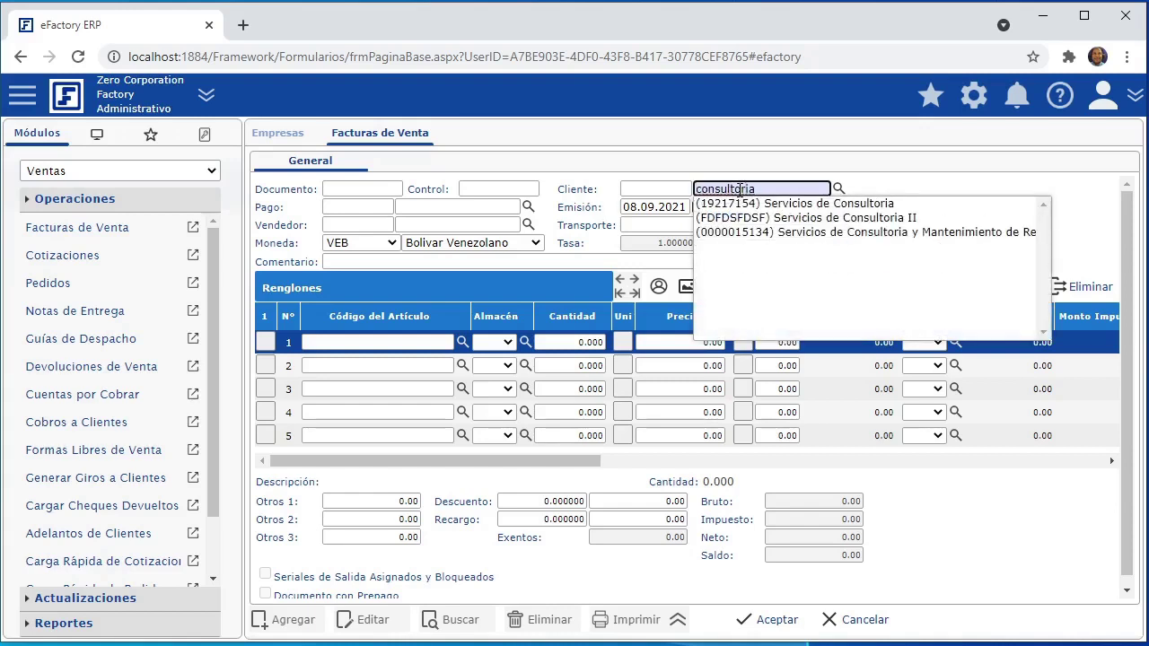
{"action": "left_click", "coordinate": [824, 204]}
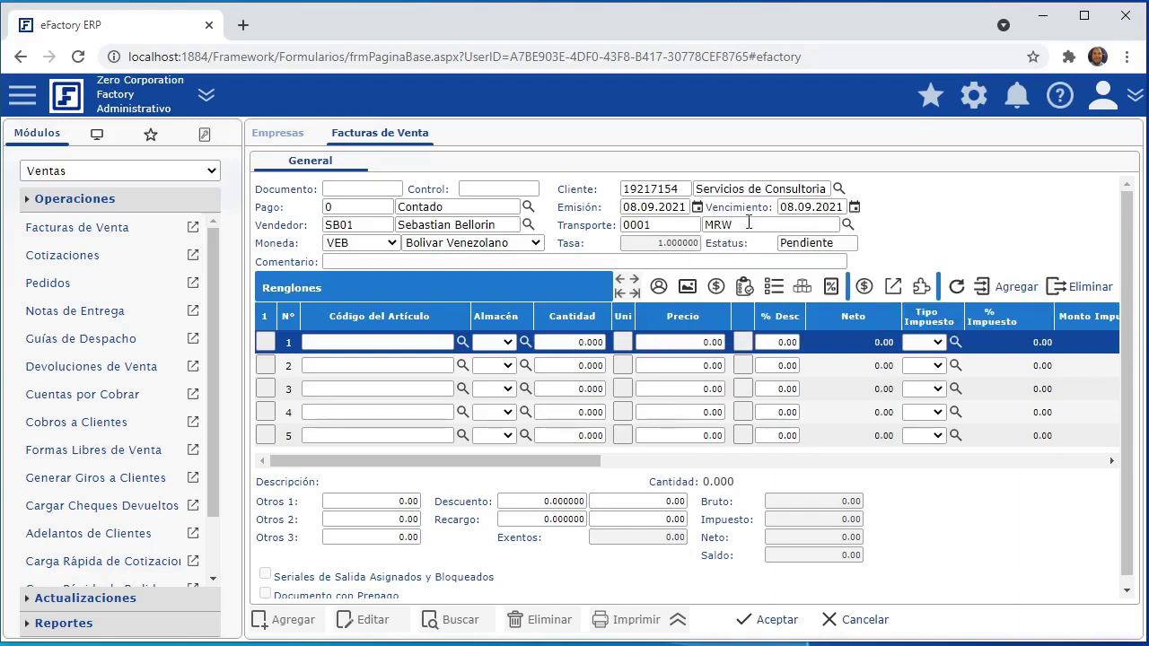
Step: Add the article servidor blade (00000005) to the first invoice line, accepting its generic article name
{"action": "left_click", "coordinate": [415, 342]}
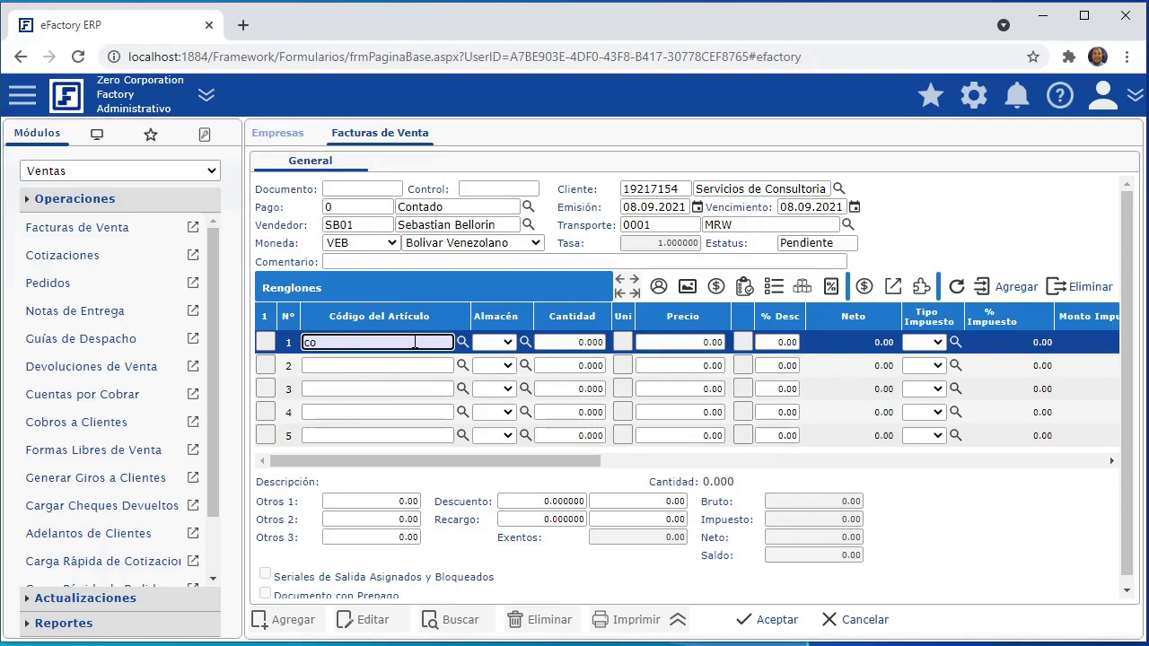
{"action": "type", "text": "servido"}
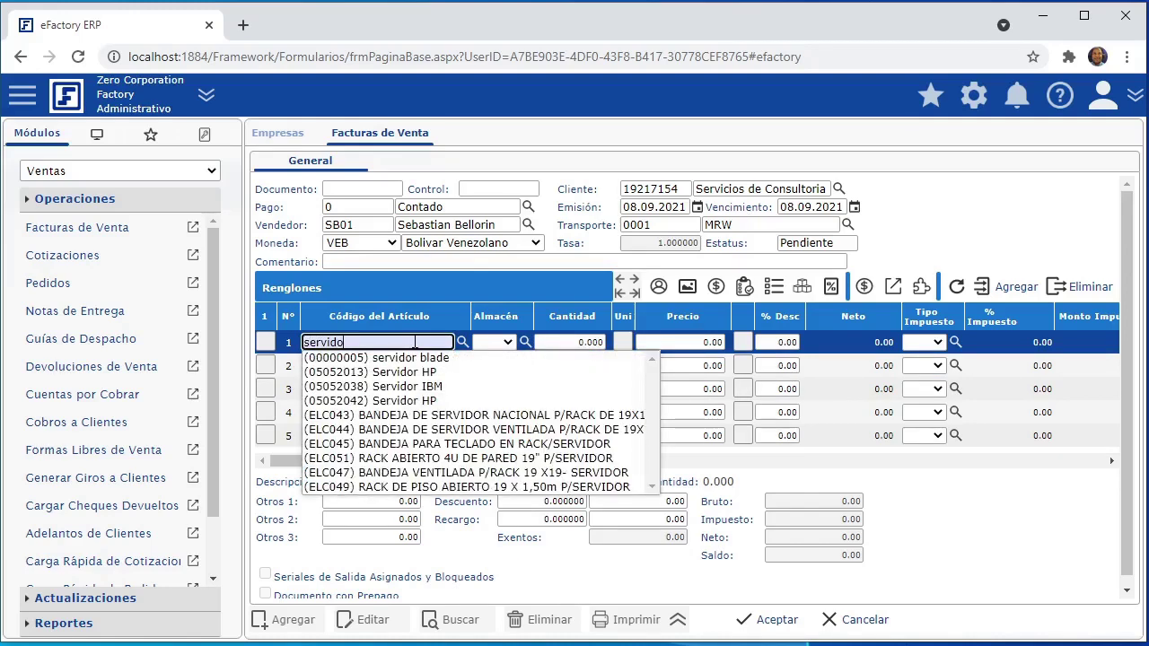
{"action": "key", "text": "Down"}
{"action": "key", "text": "Return"}
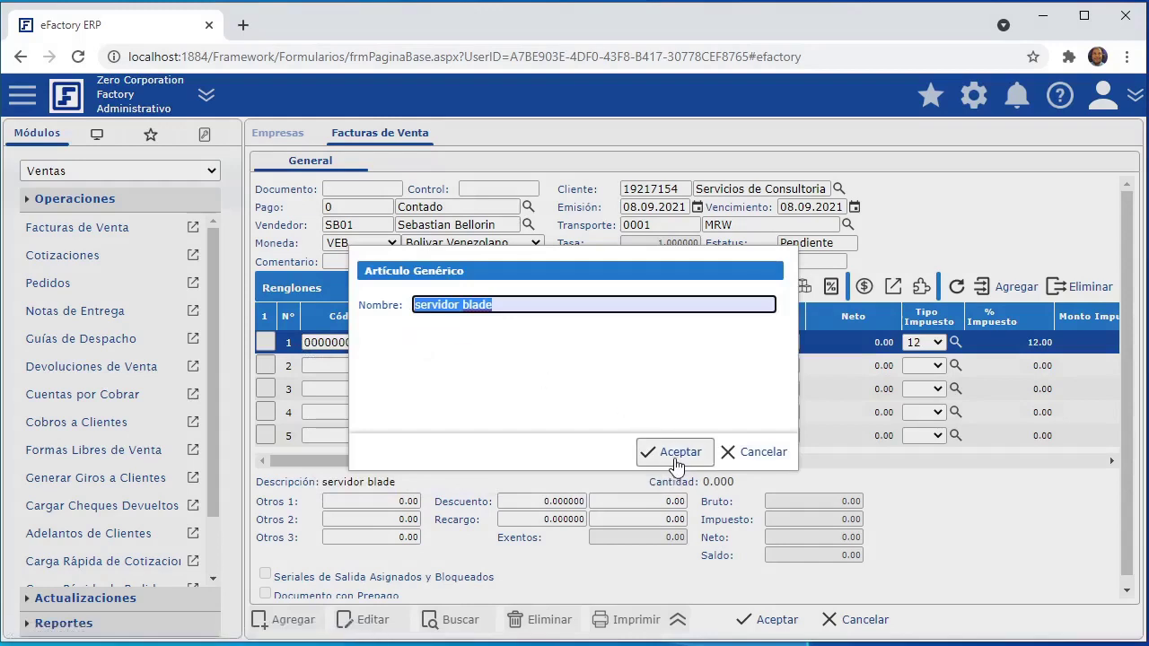
{"action": "left_click", "coordinate": [676, 456]}
Step: Set the first invoice line's warehouse to 01 and its quantity to 2
{"action": "left_click", "coordinate": [498, 342]}
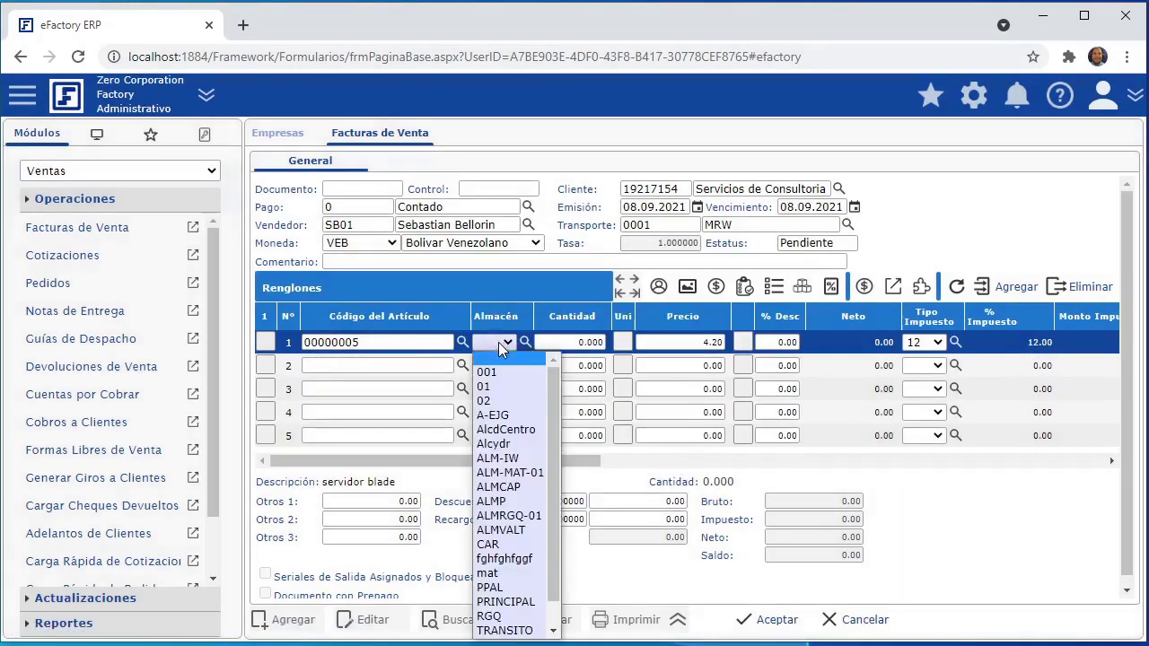
{"action": "left_click", "coordinate": [498, 387]}
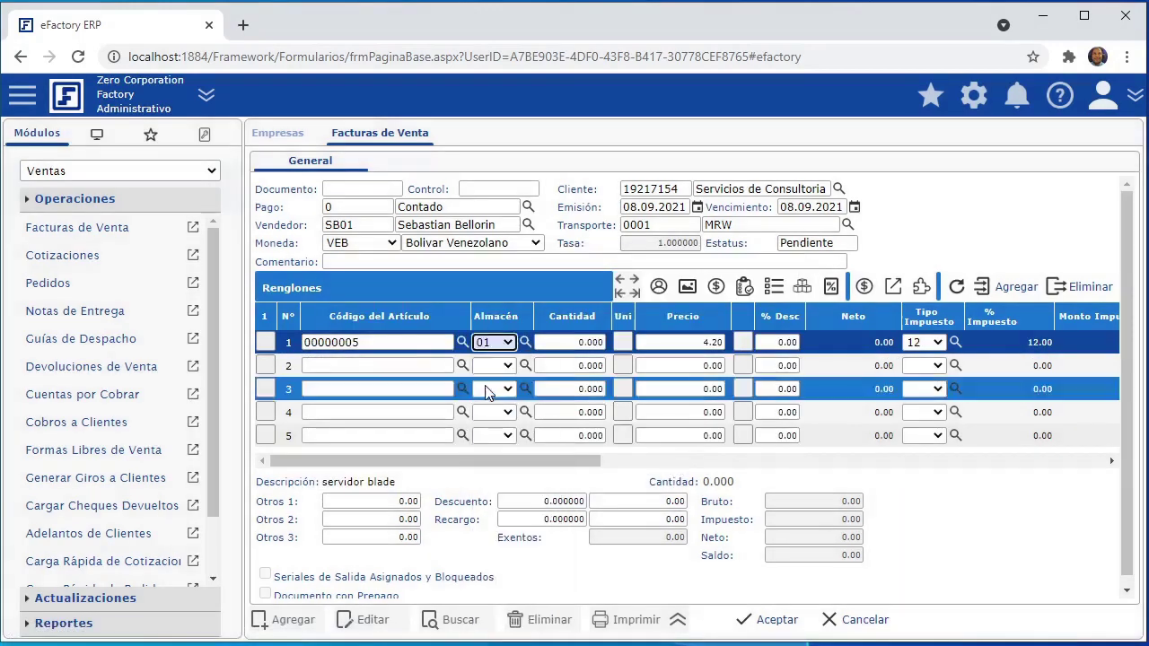
{"action": "left_click", "coordinate": [590, 342]}
{"action": "type", "text": "2"}
{"action": "key", "text": "Tab"}
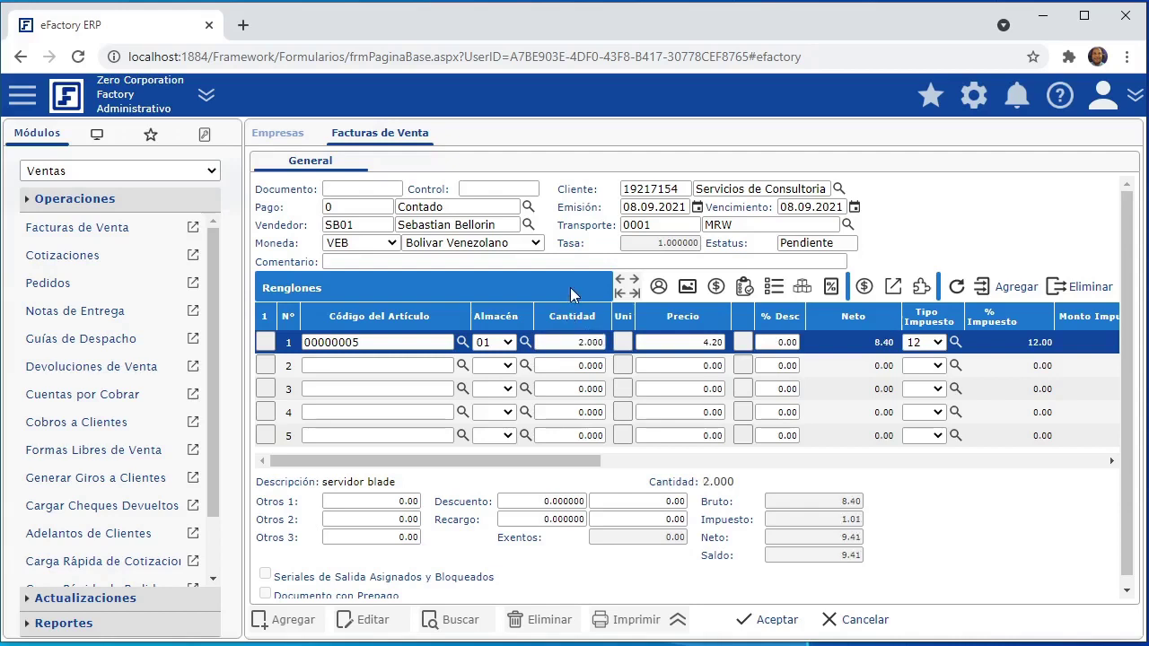
Step: Check the price and tax type of the first invoice line
{"action": "left_click", "coordinate": [686, 342]}
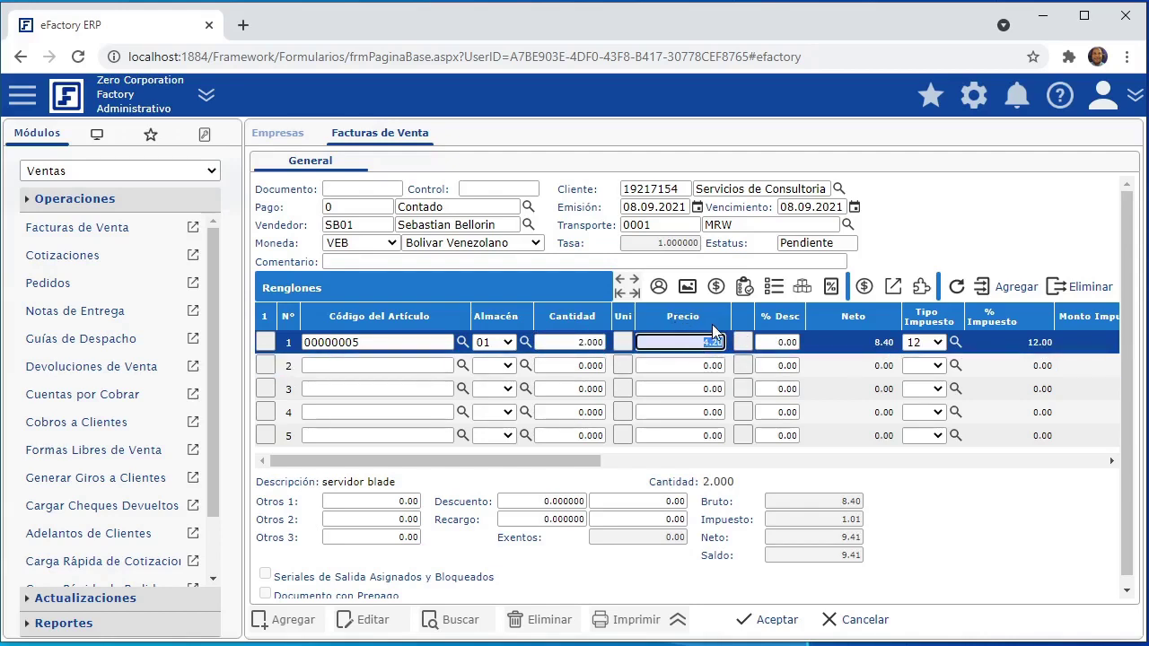
{"action": "left_click", "coordinate": [715, 332]}
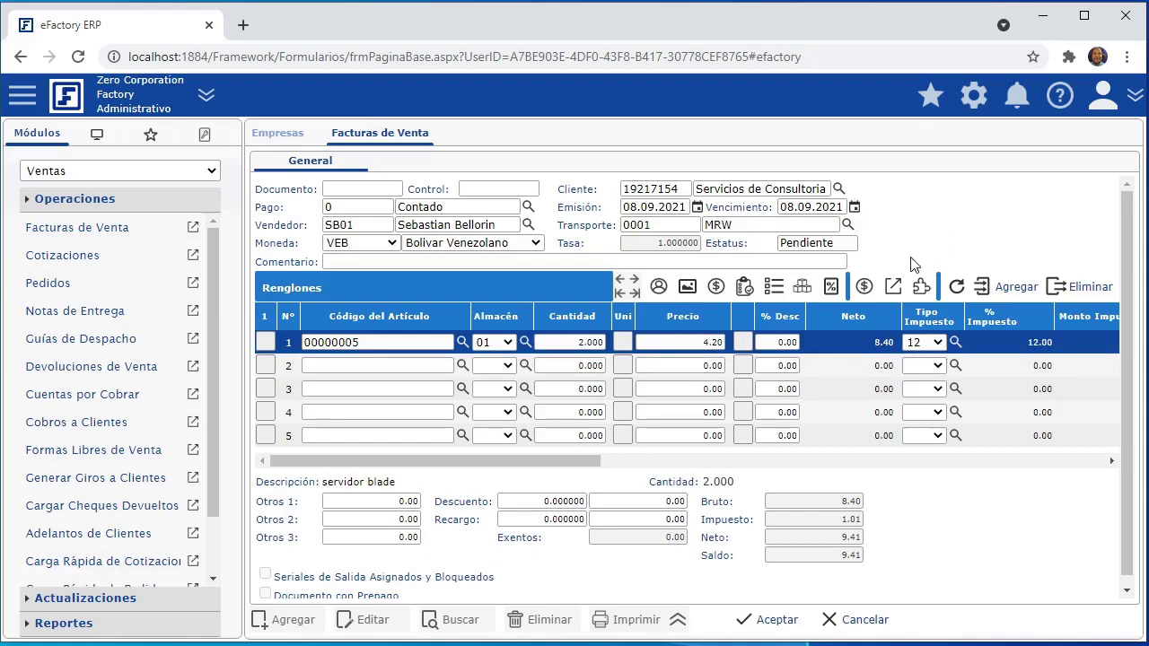
{"action": "left_click", "coordinate": [925, 343]}
{"action": "left_click", "coordinate": [928, 345]}
{"action": "left_click_drag", "start_coordinate": [914, 249], "coordinate": [908, 232]}
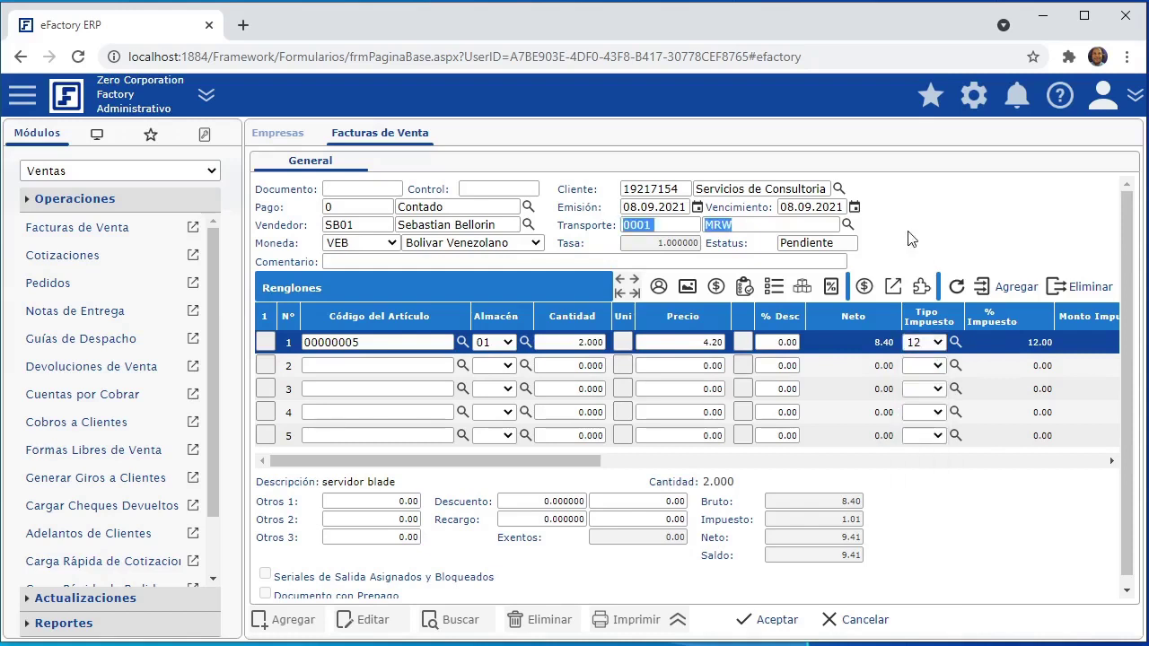
{"action": "left_click", "coordinate": [910, 234]}
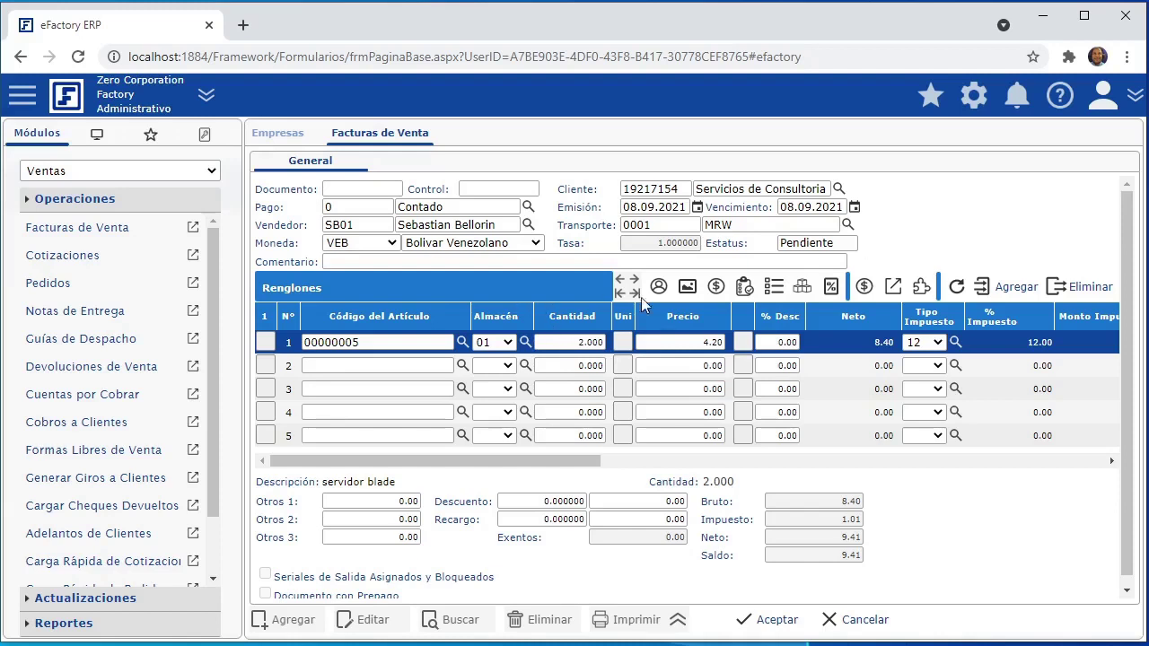
{"action": "double_click", "coordinate": [968, 238]}
{"action": "left_click", "coordinate": [380, 365]}
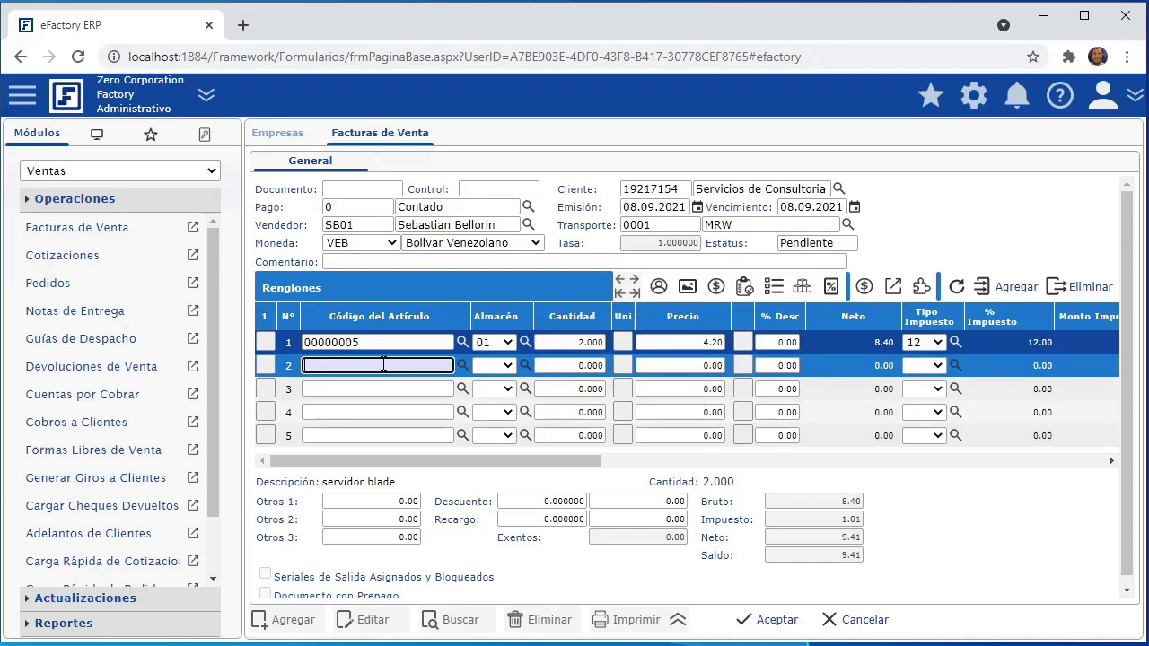
{"action": "type", "text": "imprima"}
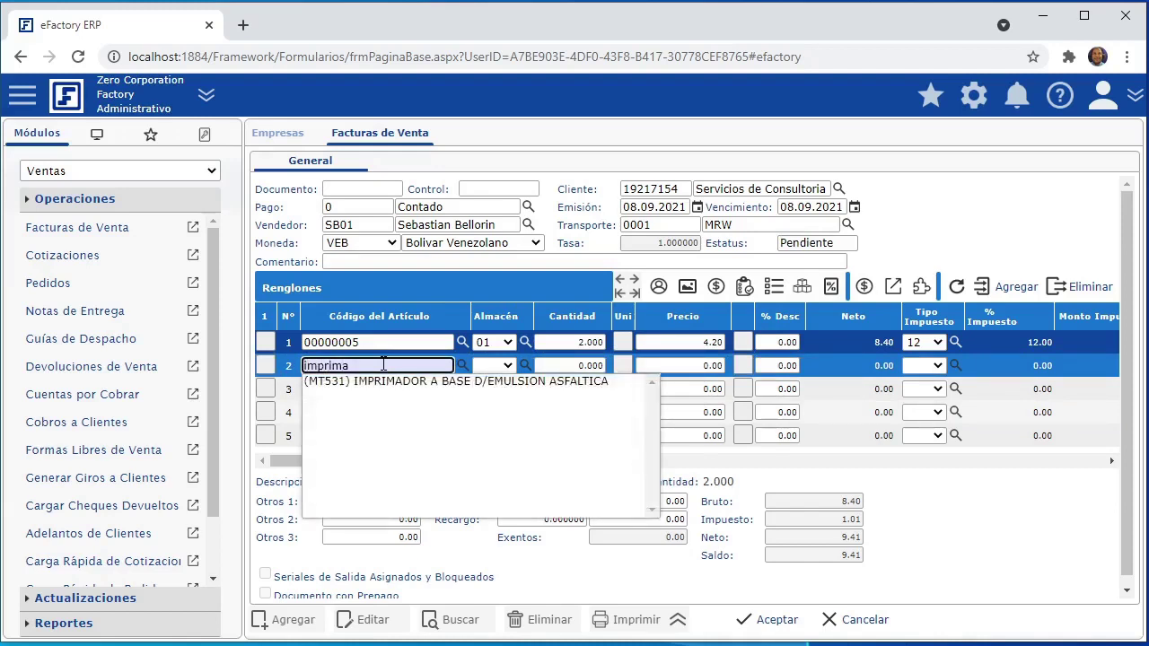
{"action": "key", "text": "BackSpace"}
{"action": "key", "text": "BackSpace"}
{"action": "key", "text": "BackSpace"}
{"action": "type", "text": "es"}
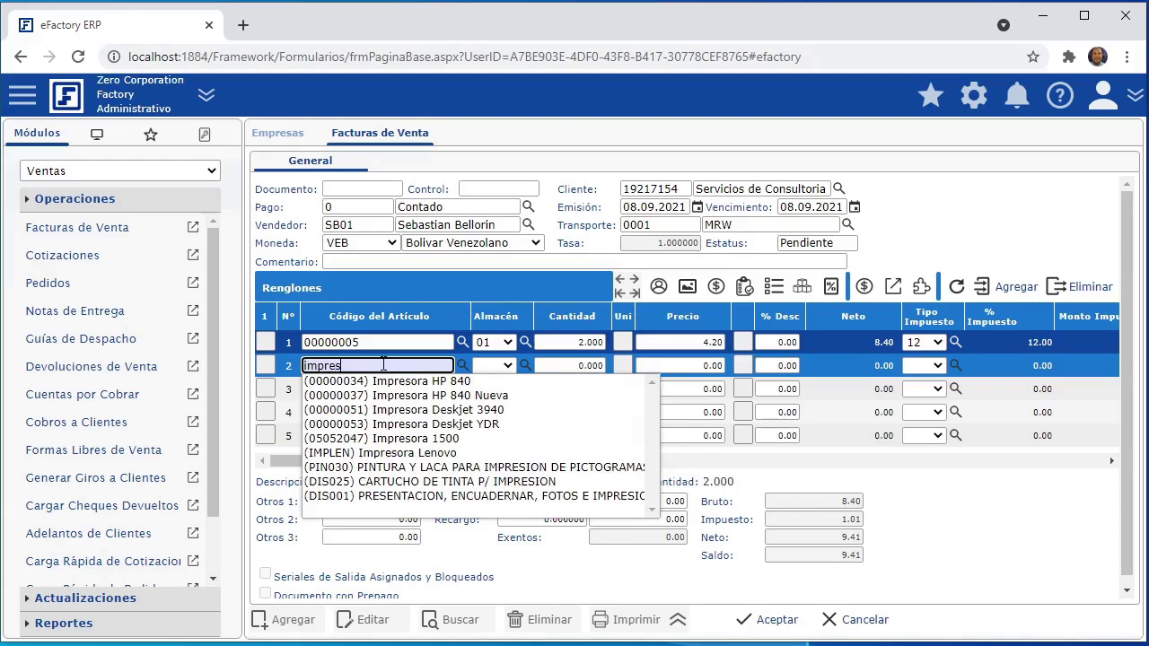
{"action": "left_click", "coordinate": [384, 378]}
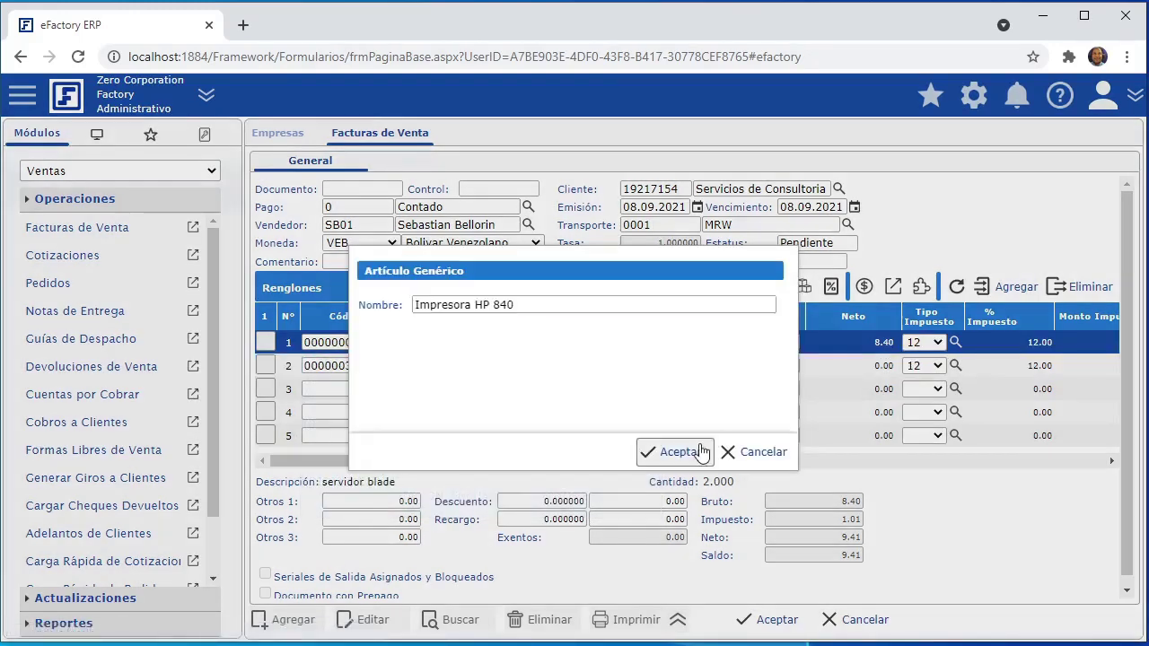
{"action": "left_click", "coordinate": [661, 452]}
Step: Set the second invoice line's warehouse to 01 and its quantity to 3
{"action": "left_click", "coordinate": [505, 366]}
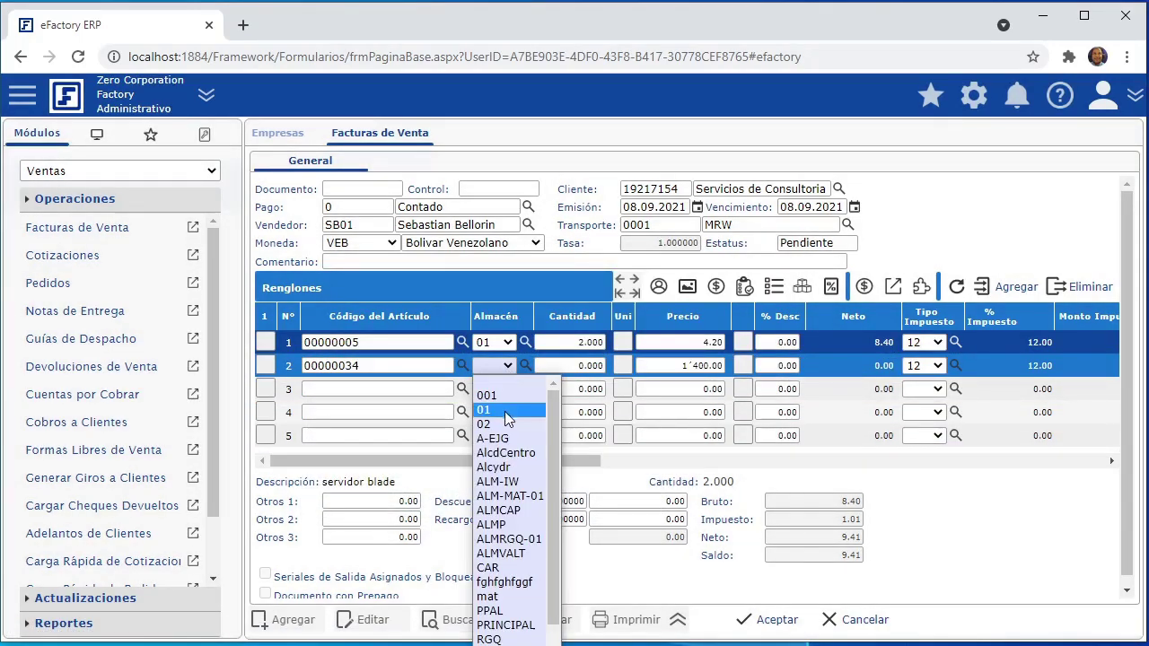
{"action": "left_click", "coordinate": [504, 412]}
{"action": "left_click", "coordinate": [573, 363]}
{"action": "type", "text": "3"}
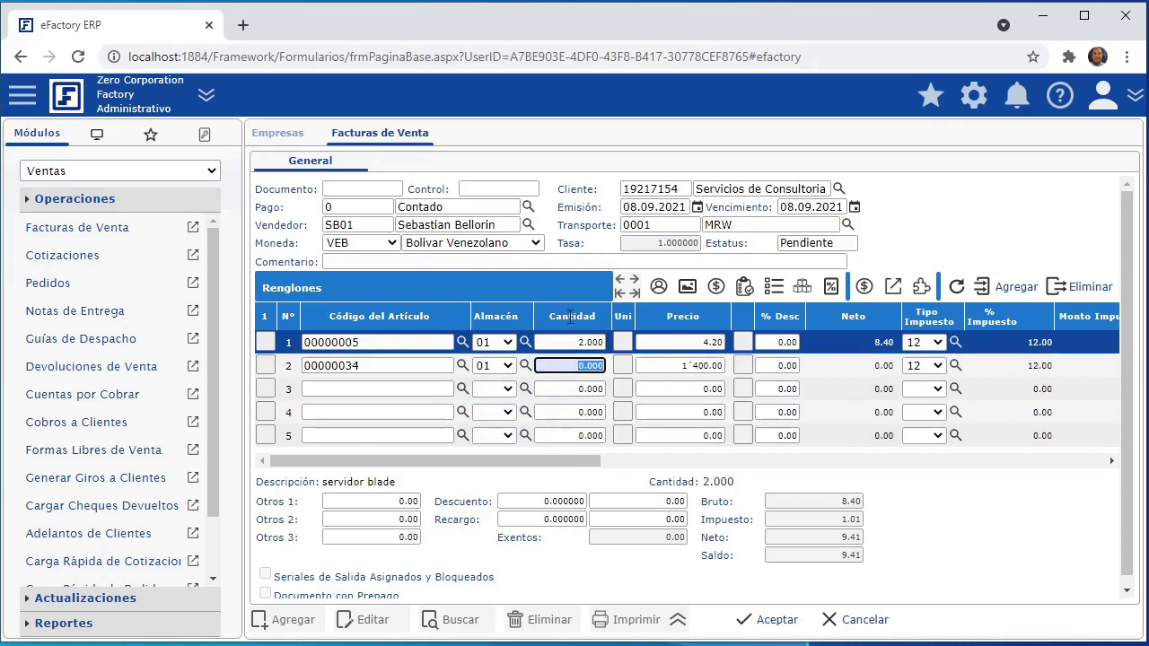
{"action": "left_click", "coordinate": [559, 289]}
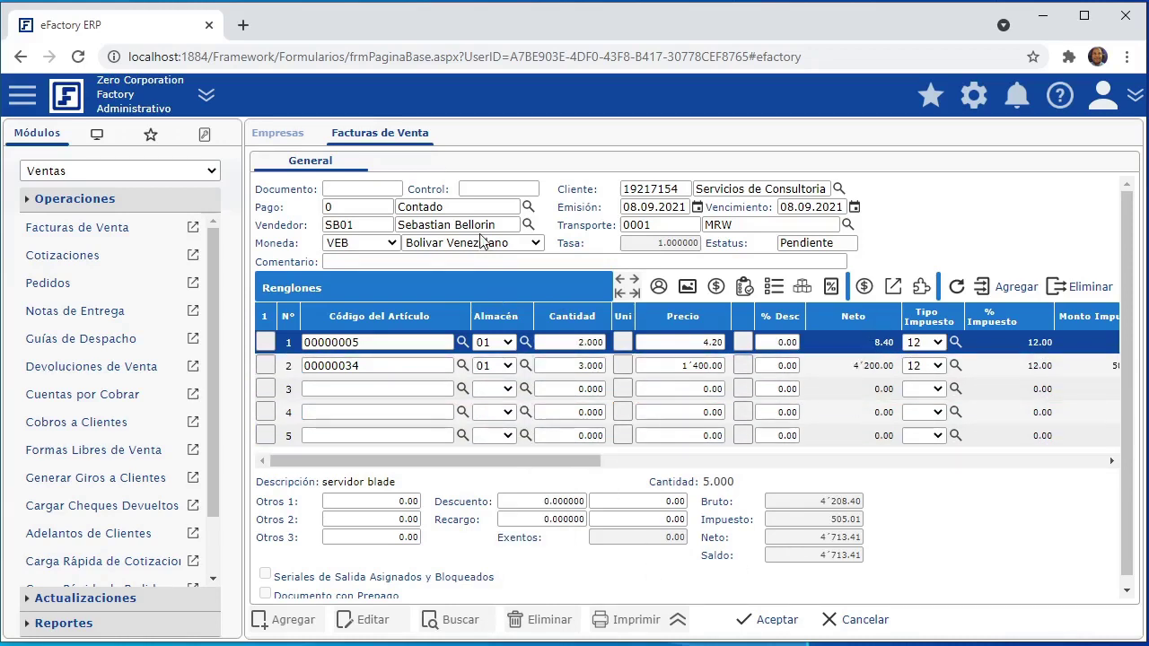
Step: Enter the invoice comment "prueba de envio de comprobantes - septiempre/2021" and save the invoice, acknowledging its confirmation
{"action": "left_click", "coordinate": [480, 261]}
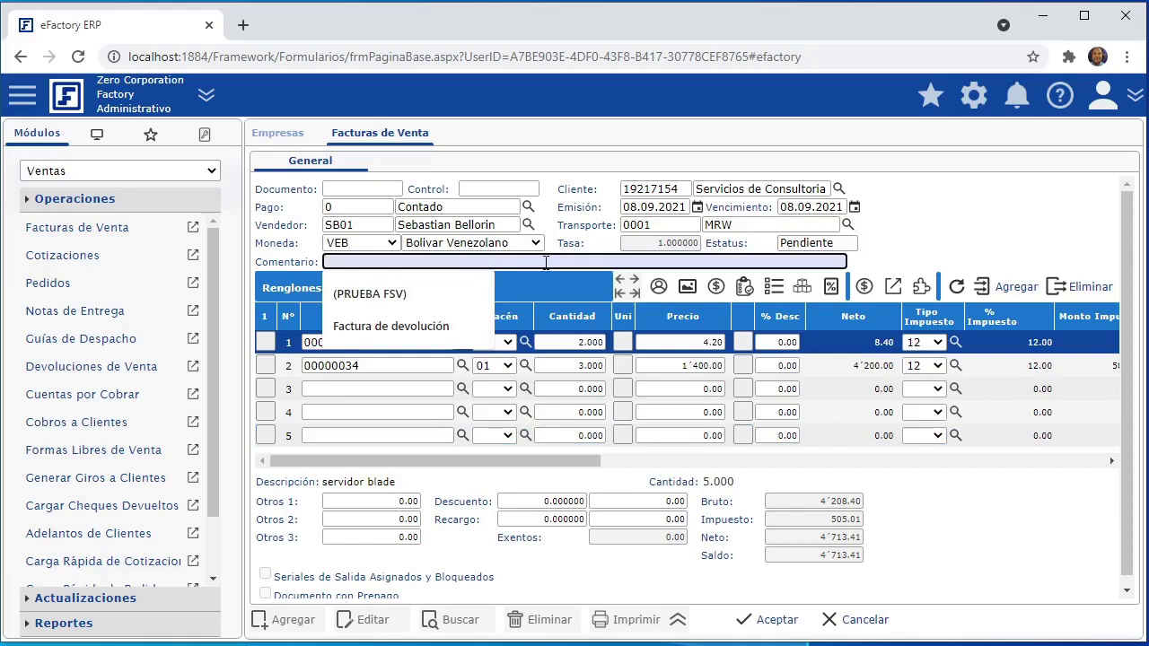
{"action": "type", "text": "prueb"}
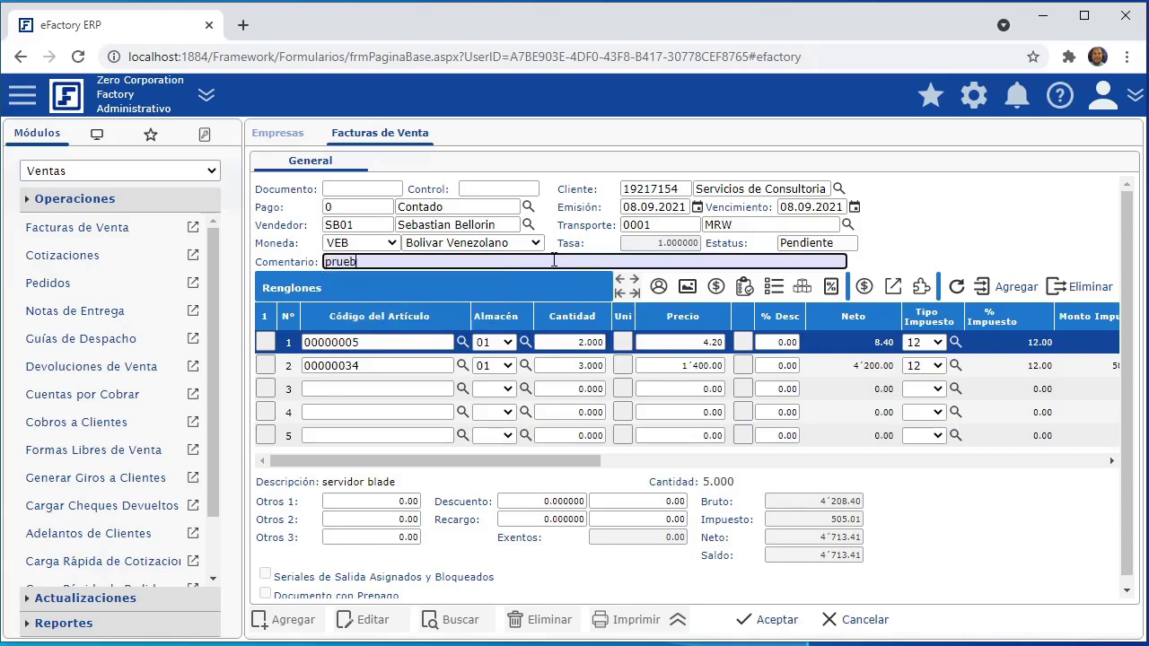
{"action": "type", "text": "a de envio de comproba"}
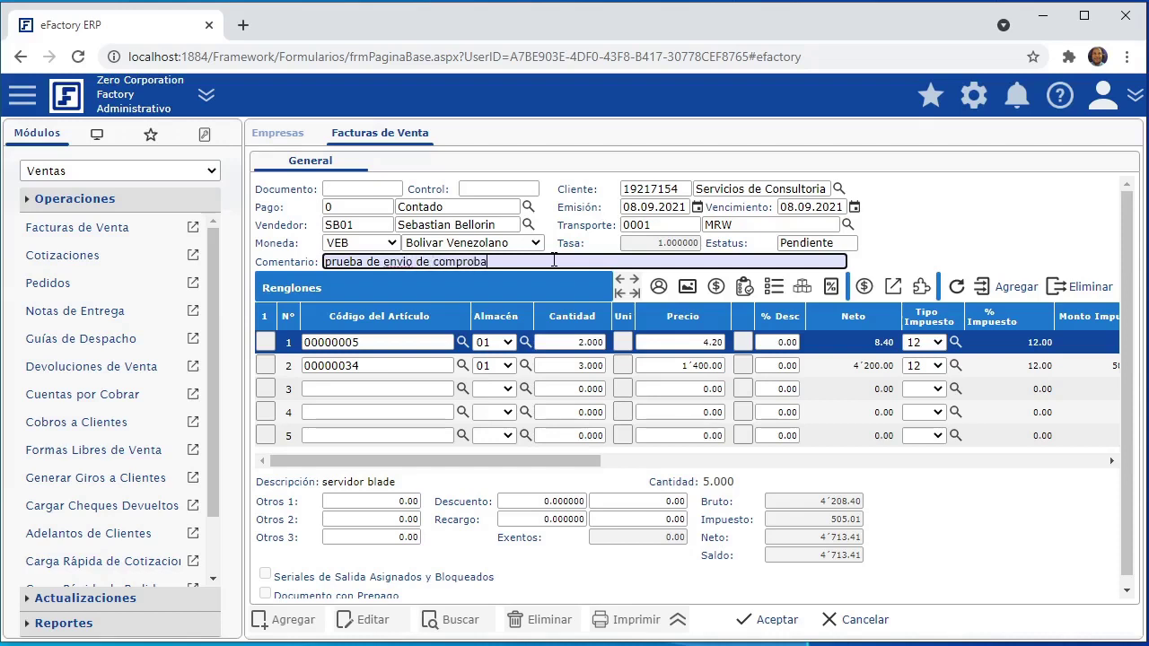
{"action": "type", "text": "ntes - septiempre/2021"}
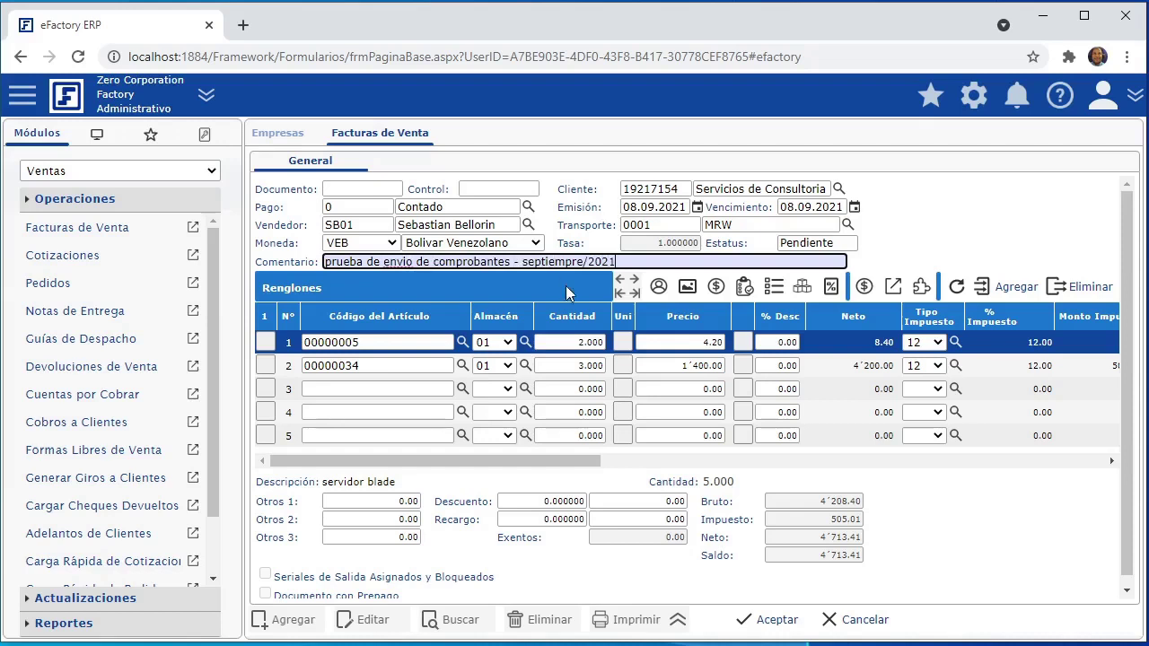
{"action": "left_click", "coordinate": [566, 288]}
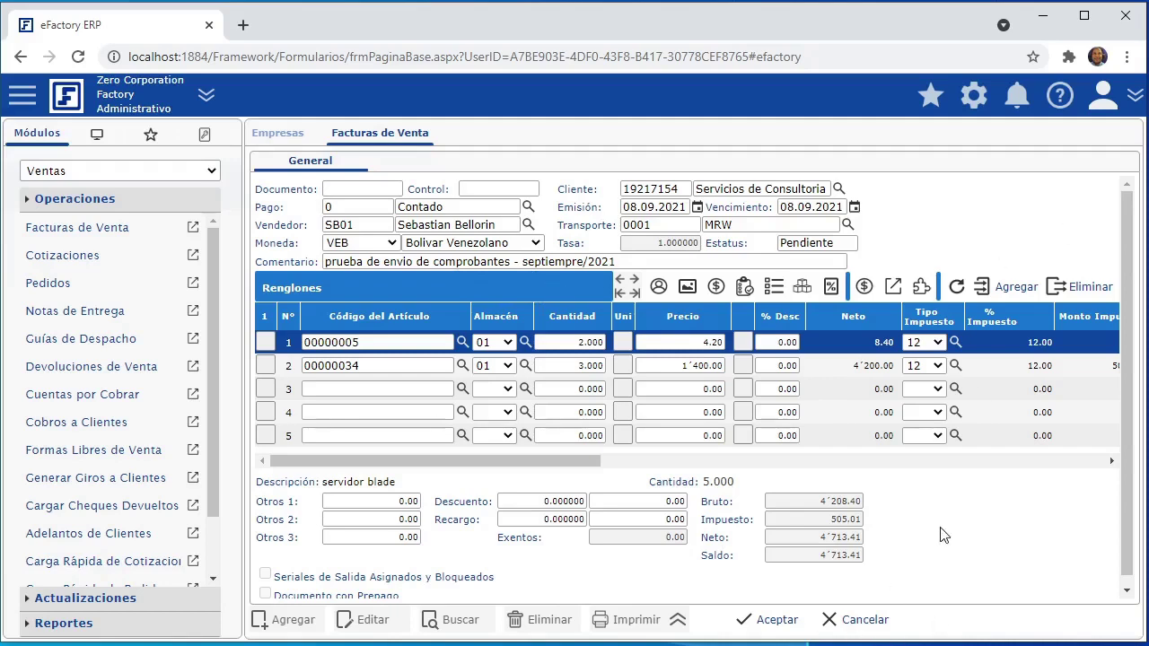
{"action": "left_click", "coordinate": [759, 620]}
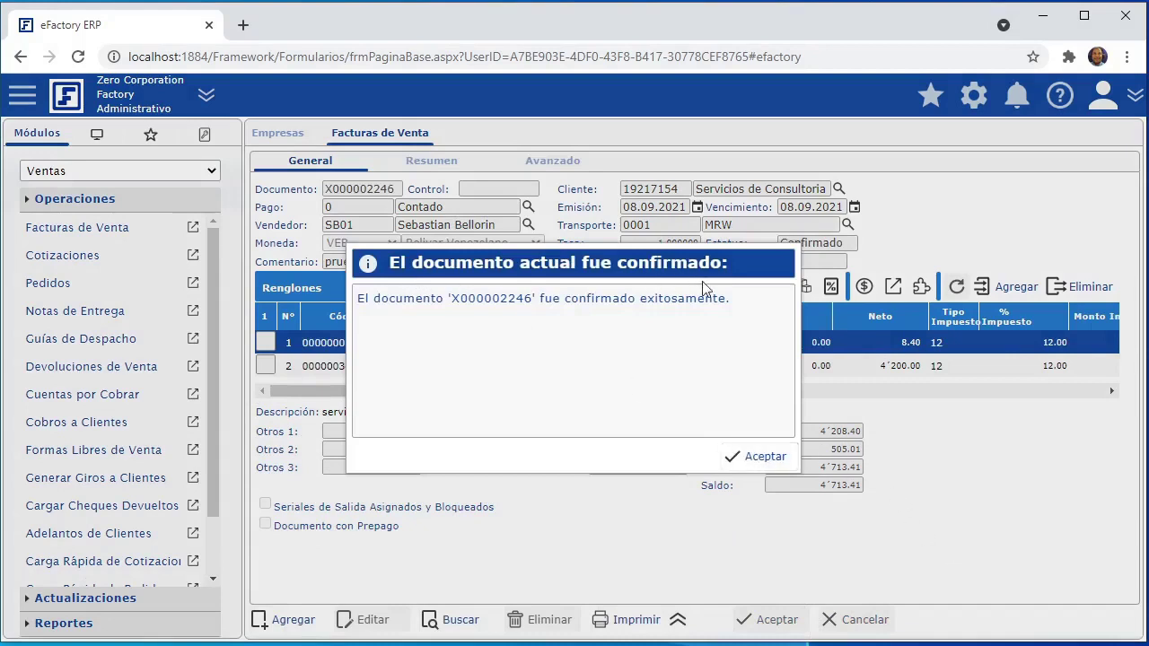
{"action": "left_click", "coordinate": [768, 459]}
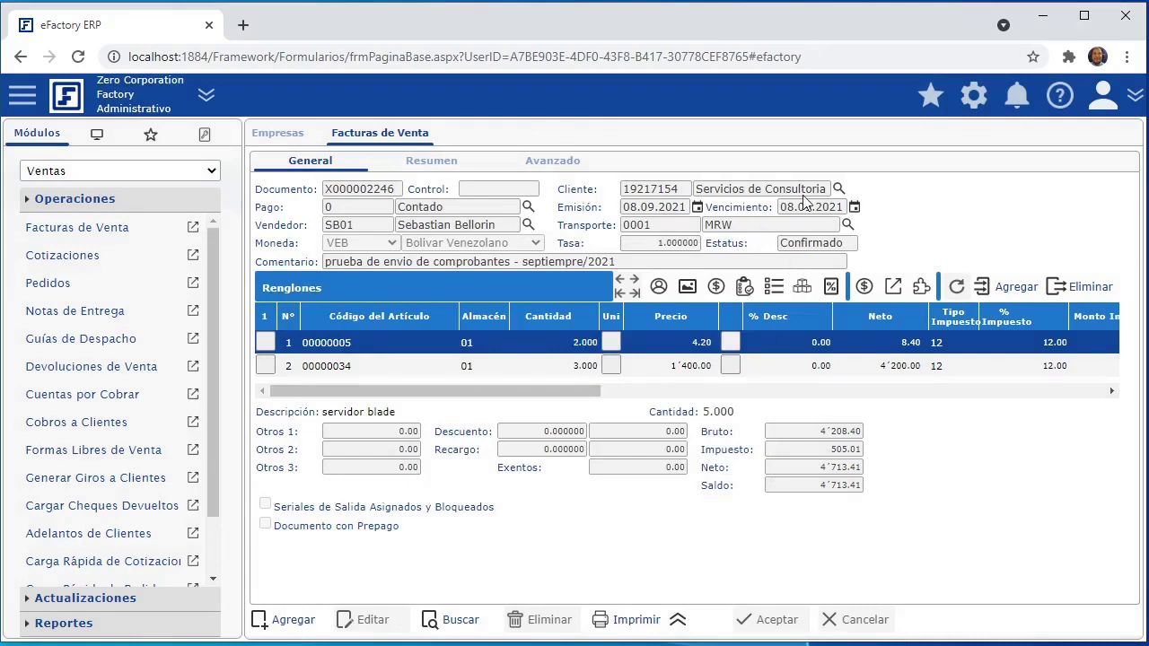
Step: Open the Enviar Comprobante Electrónico - Costa Rica (CRI) complement for the saved invoice and arrange its window over the invoice
{"action": "left_click", "coordinate": [921, 287]}
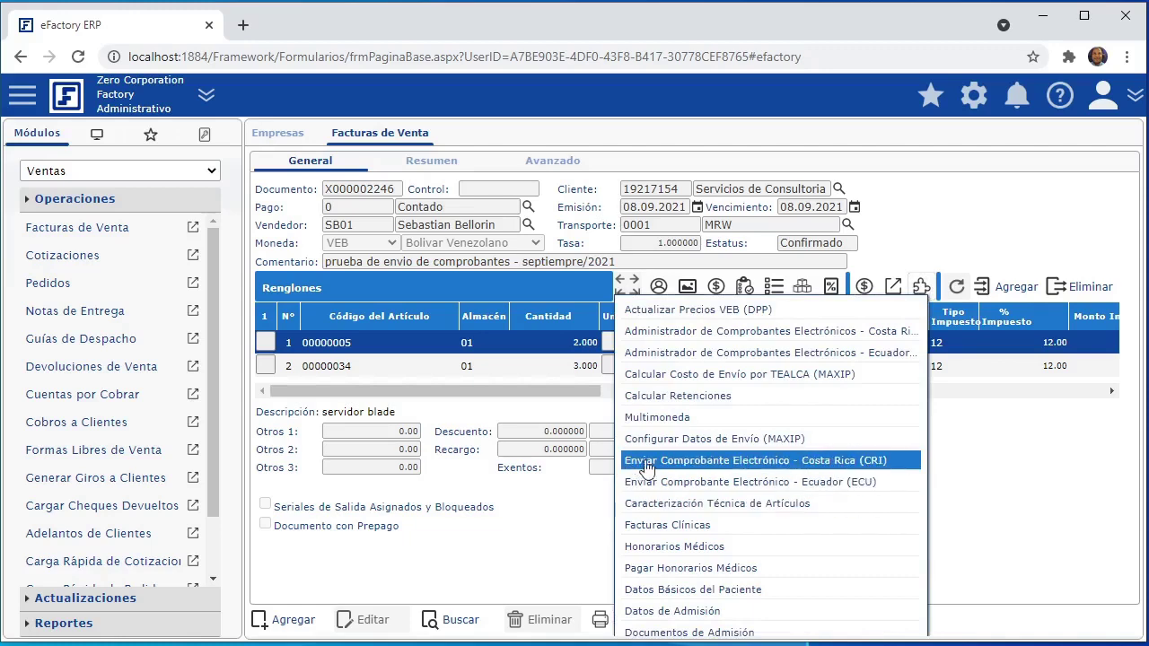
{"action": "left_click", "coordinate": [839, 468]}
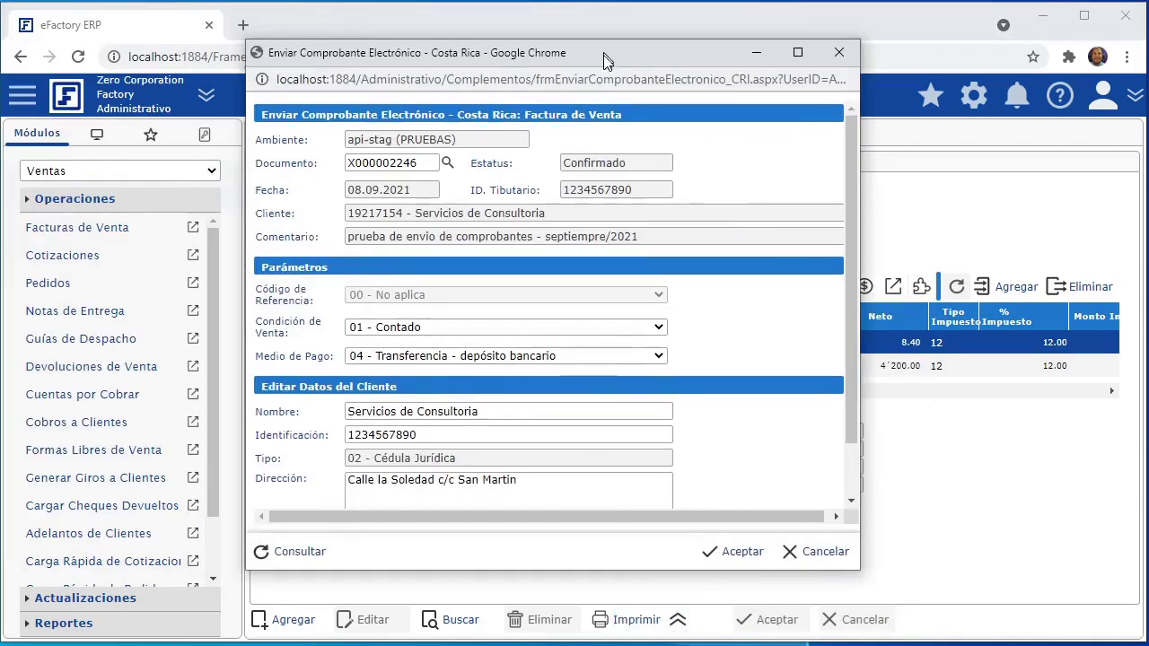
{"action": "left_click_drag", "start_coordinate": [603, 55], "coordinate": [606, 76]}
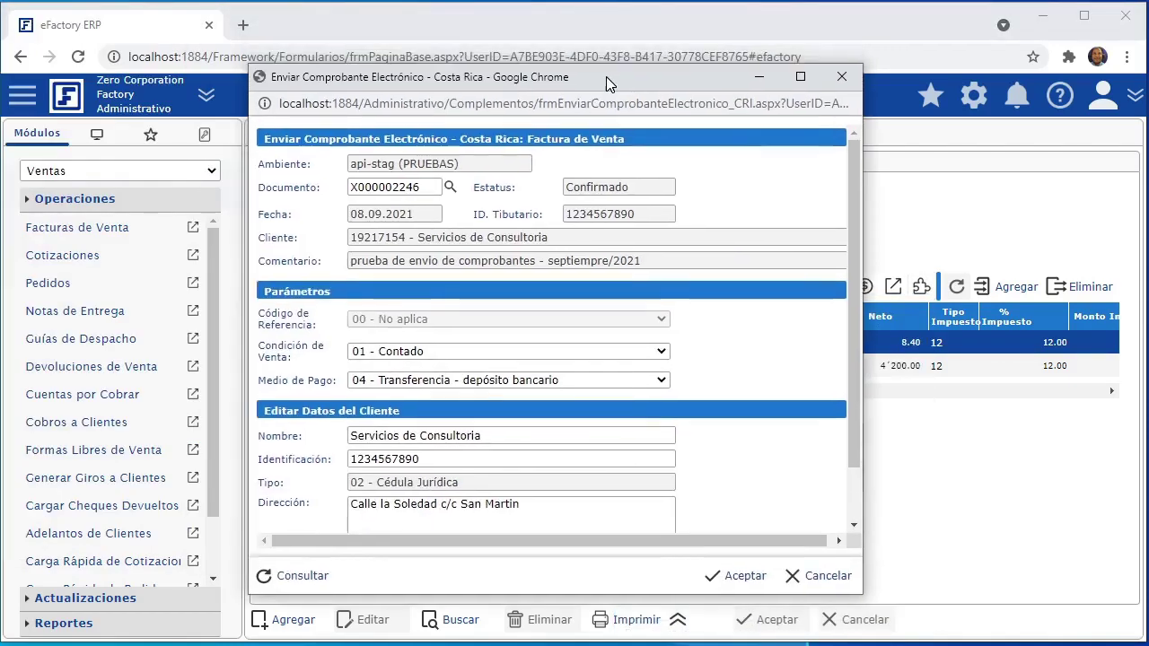
{"action": "double_click", "coordinate": [606, 76]}
{"action": "left_click_drag", "start_coordinate": [575, 11], "coordinate": [633, 65]}
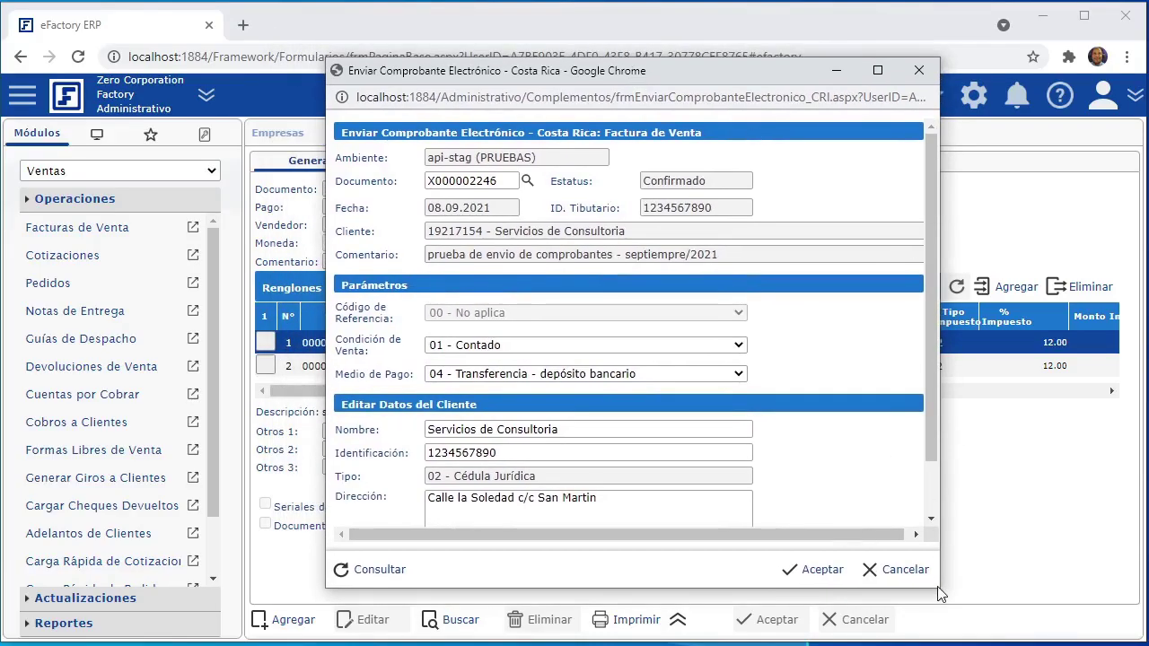
{"action": "mouse_move", "coordinate": [941, 591]}
{"action": "left_mouse_down"}
{"action": "mouse_move", "coordinate": [1018, 612]}
{"action": "mouse_move", "coordinate": [935, 584]}
{"action": "left_mouse_up"}
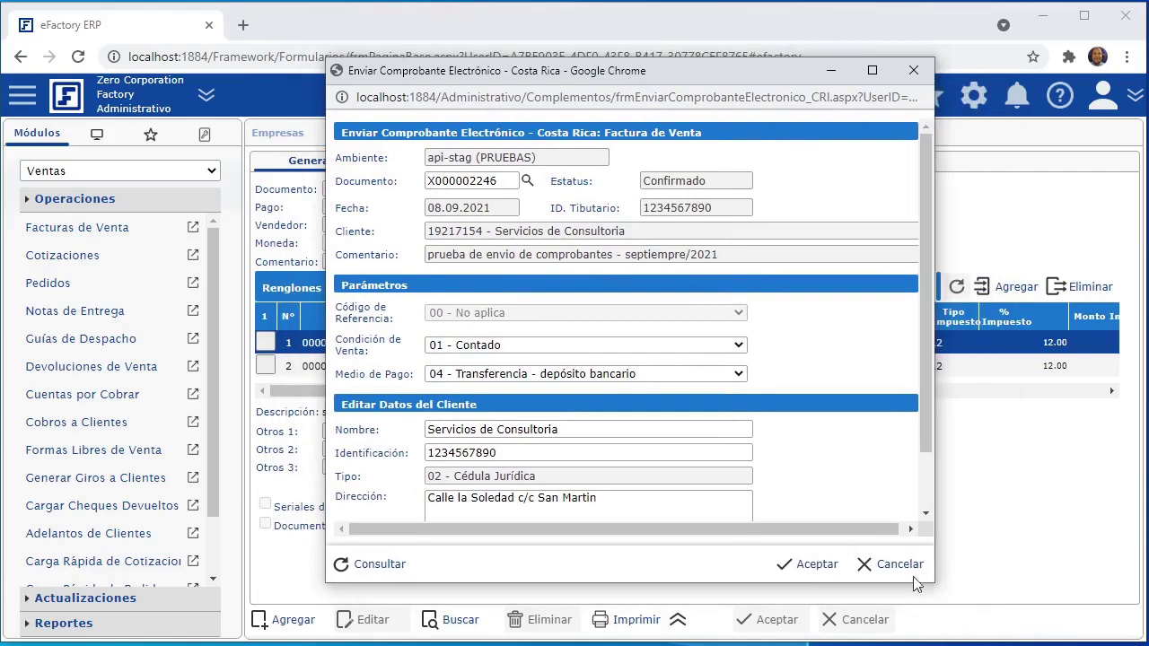
{"action": "left_click_drag", "start_coordinate": [491, 57], "coordinate": [417, 37]}
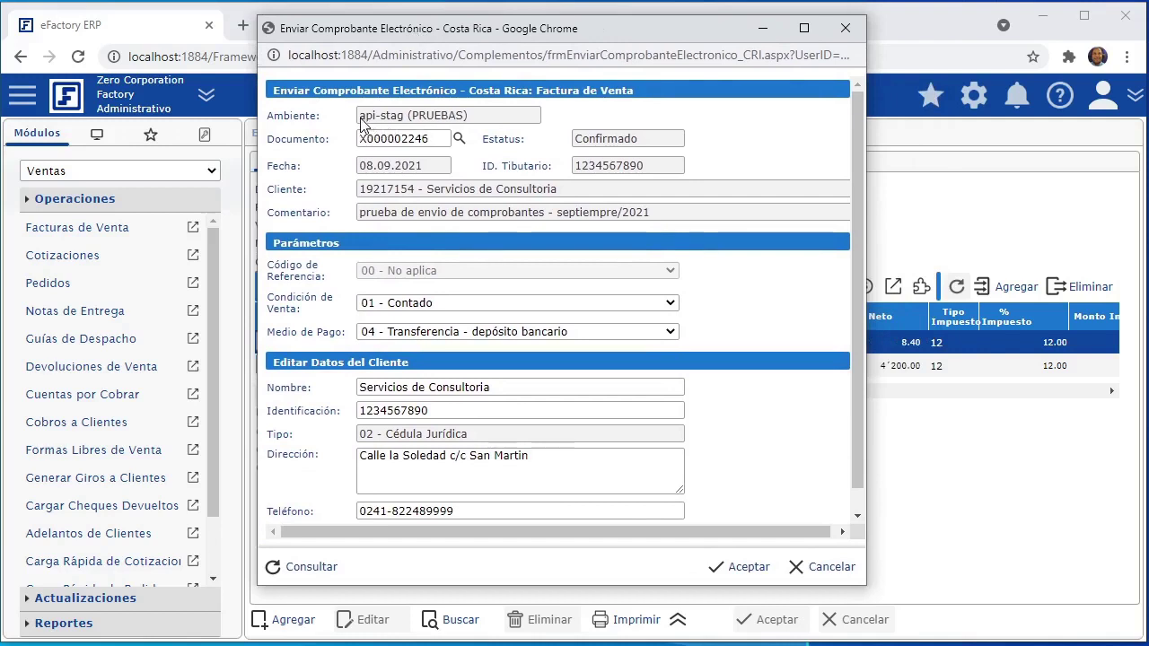
Step: Check the electronic receipt's environment and status, and compare its document number with the underlying invoice
{"action": "left_click_drag", "start_coordinate": [361, 117], "coordinate": [469, 122]}
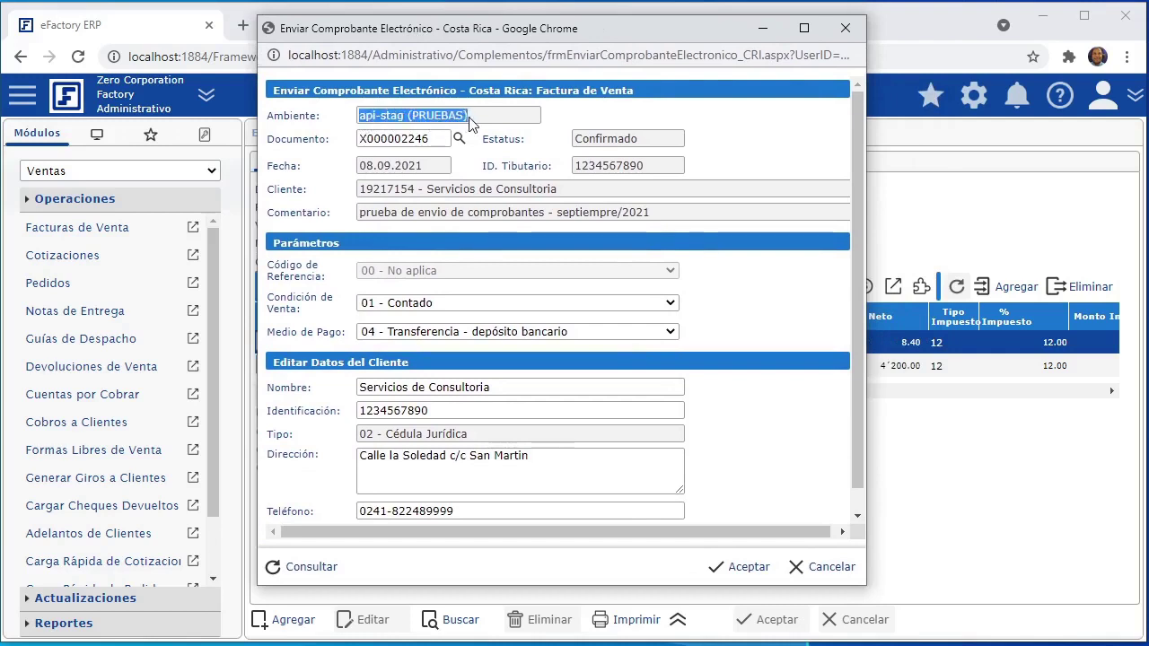
{"action": "left_click", "coordinate": [528, 145]}
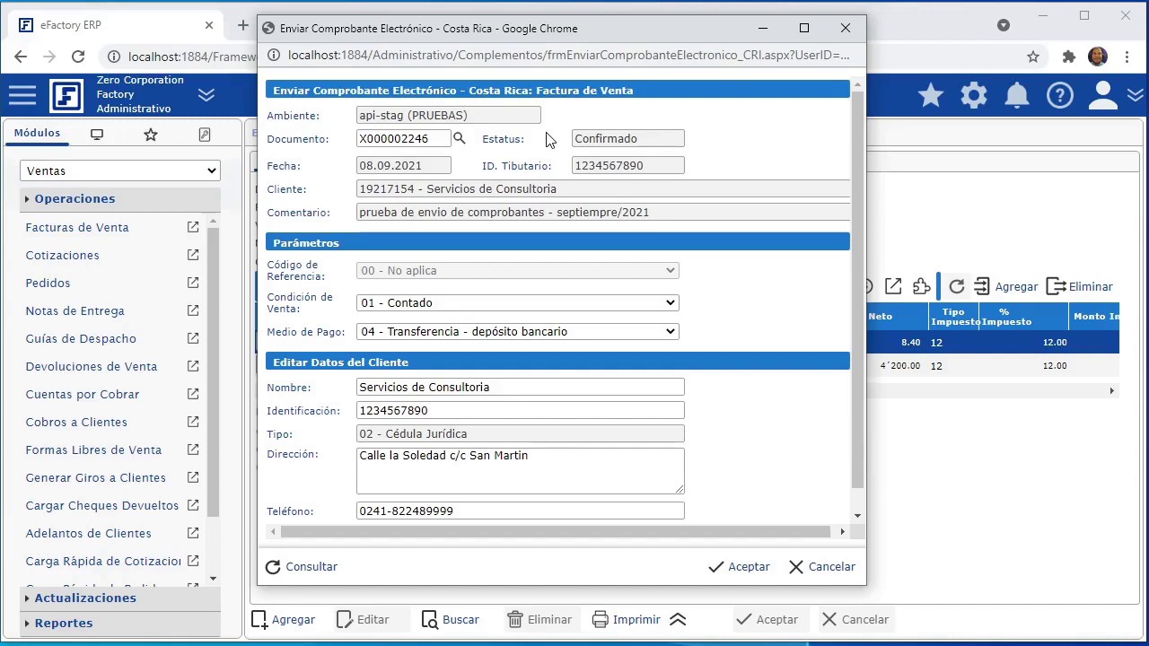
{"action": "left_click_drag", "start_coordinate": [576, 139], "coordinate": [635, 143]}
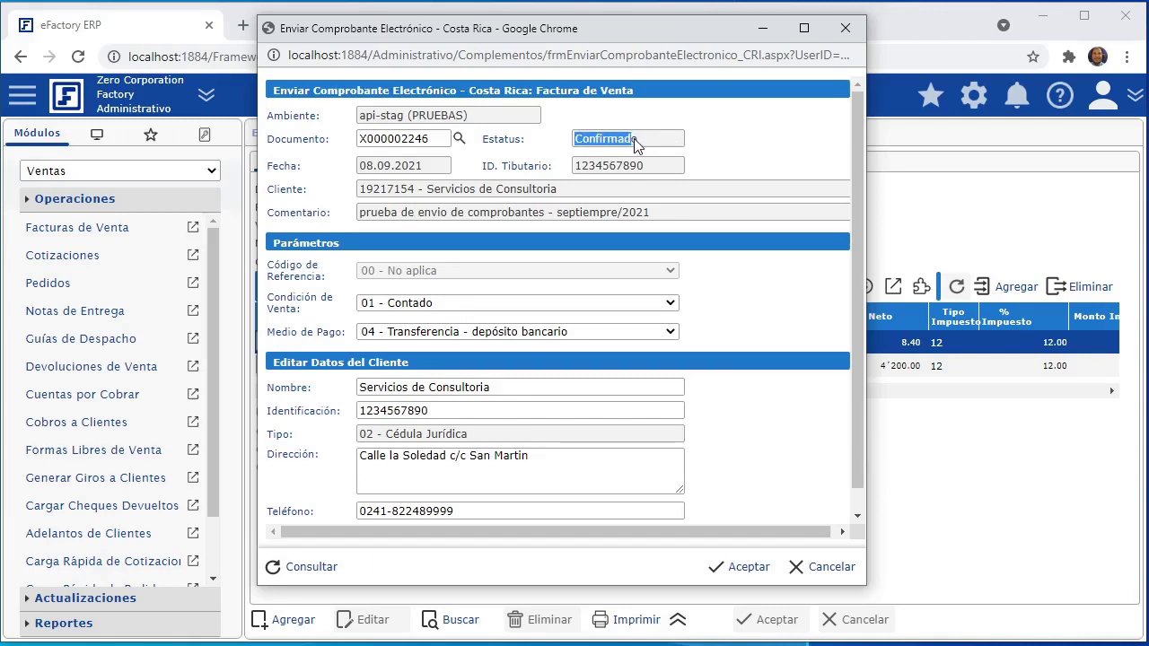
{"action": "left_click_drag", "start_coordinate": [462, 33], "coordinate": [638, 48]}
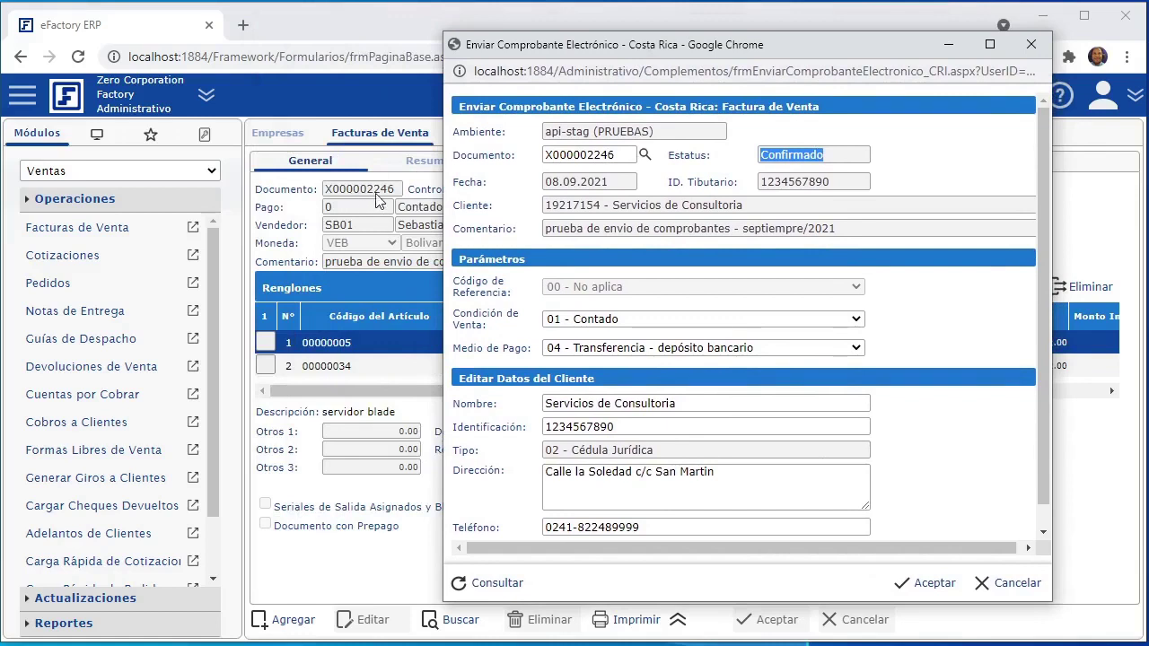
{"action": "left_click_drag", "start_coordinate": [665, 44], "coordinate": [447, 49]}
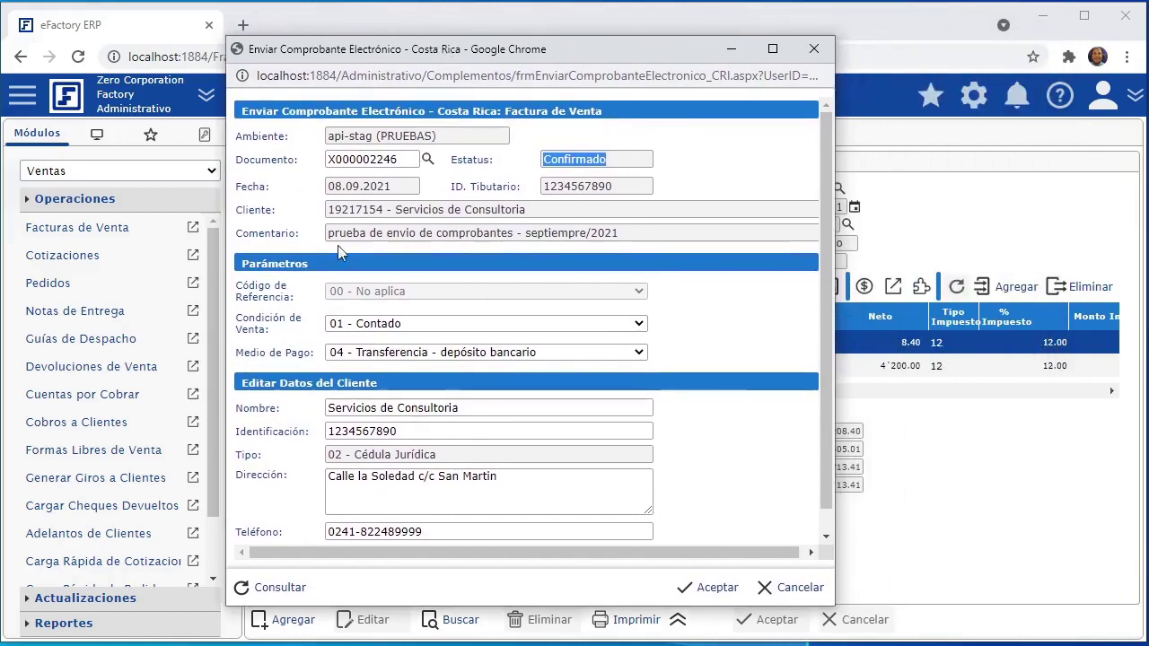
{"action": "left_click", "coordinate": [336, 190]}
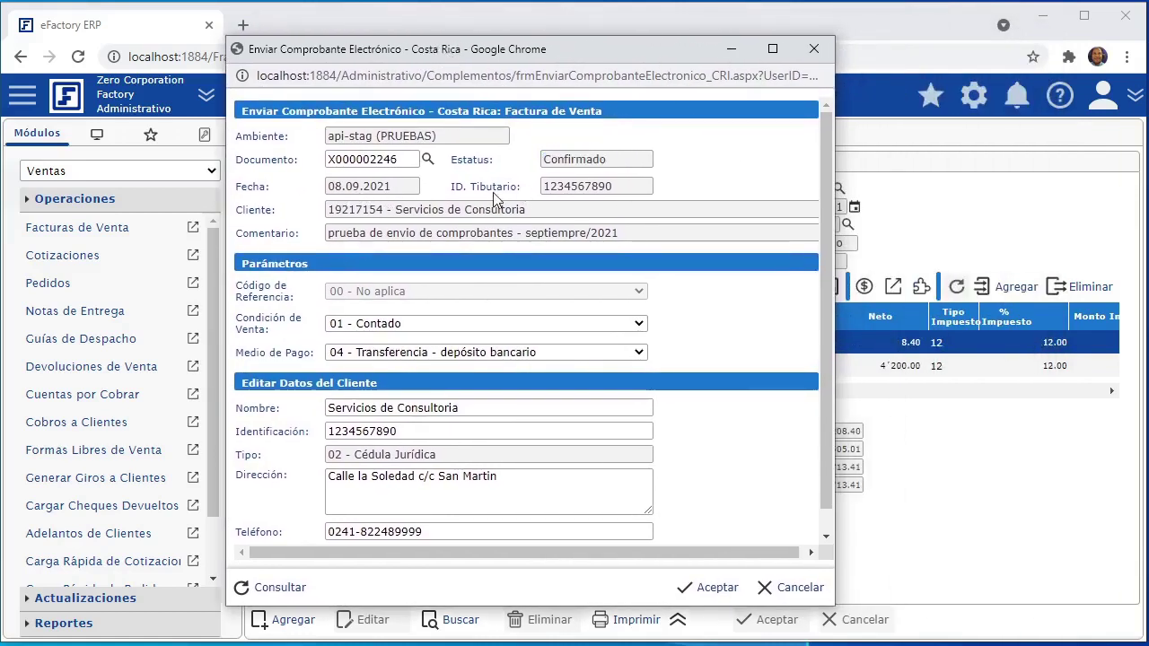
Step: Review the electronic receipt's tax ID, client and reference code fields
{"action": "left_click_drag", "start_coordinate": [451, 185], "coordinate": [530, 193]}
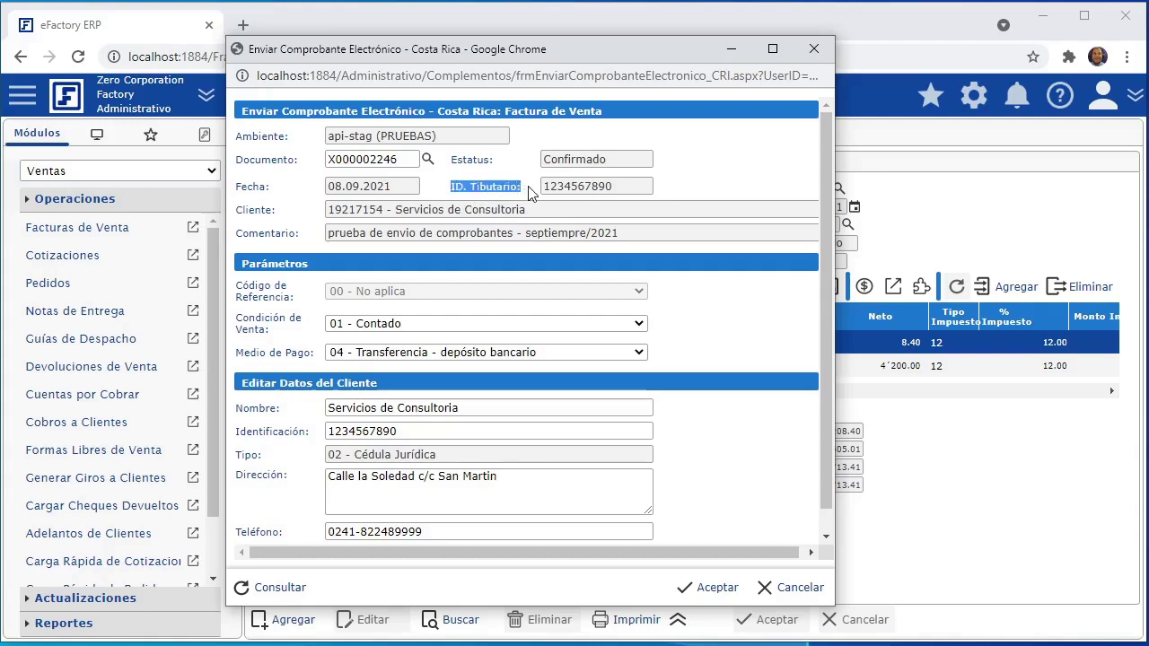
{"action": "left_click", "coordinate": [558, 192]}
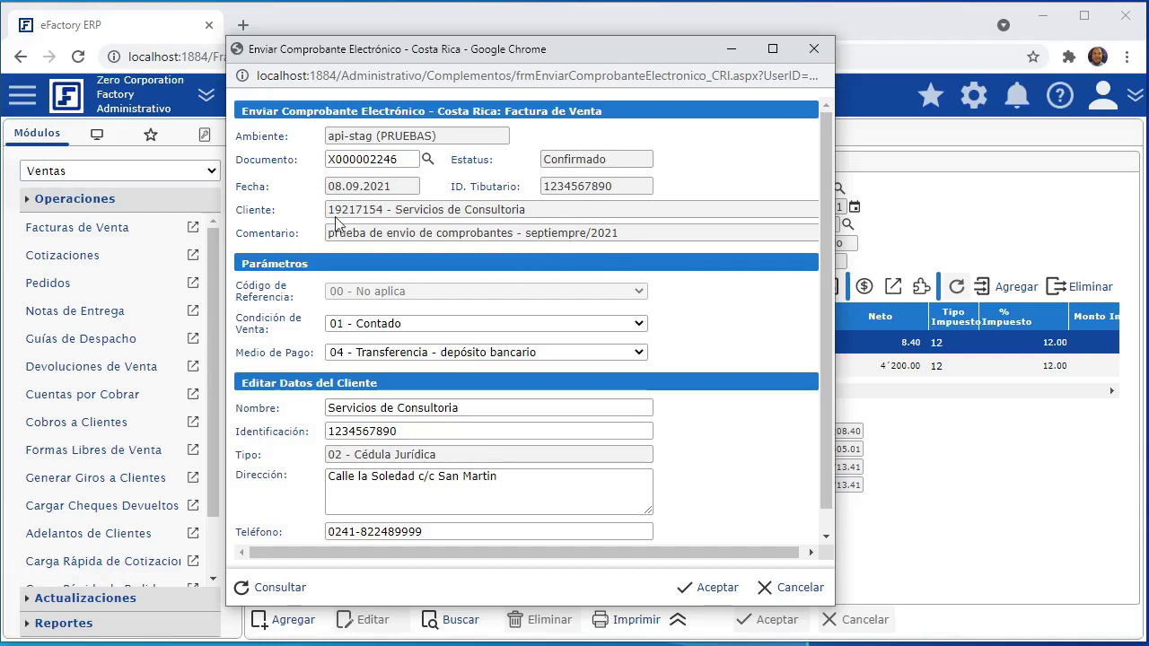
{"action": "left_click_drag", "start_coordinate": [331, 216], "coordinate": [545, 217]}
{"action": "double_click", "coordinate": [546, 217]}
{"action": "left_click", "coordinate": [530, 219]}
{"action": "left_click_drag", "start_coordinate": [237, 286], "coordinate": [289, 300]}
{"action": "left_click", "coordinate": [291, 300]}
Step: Choose 01 - Contado as the electronic receipt's sale condition
{"action": "left_click", "coordinate": [347, 323]}
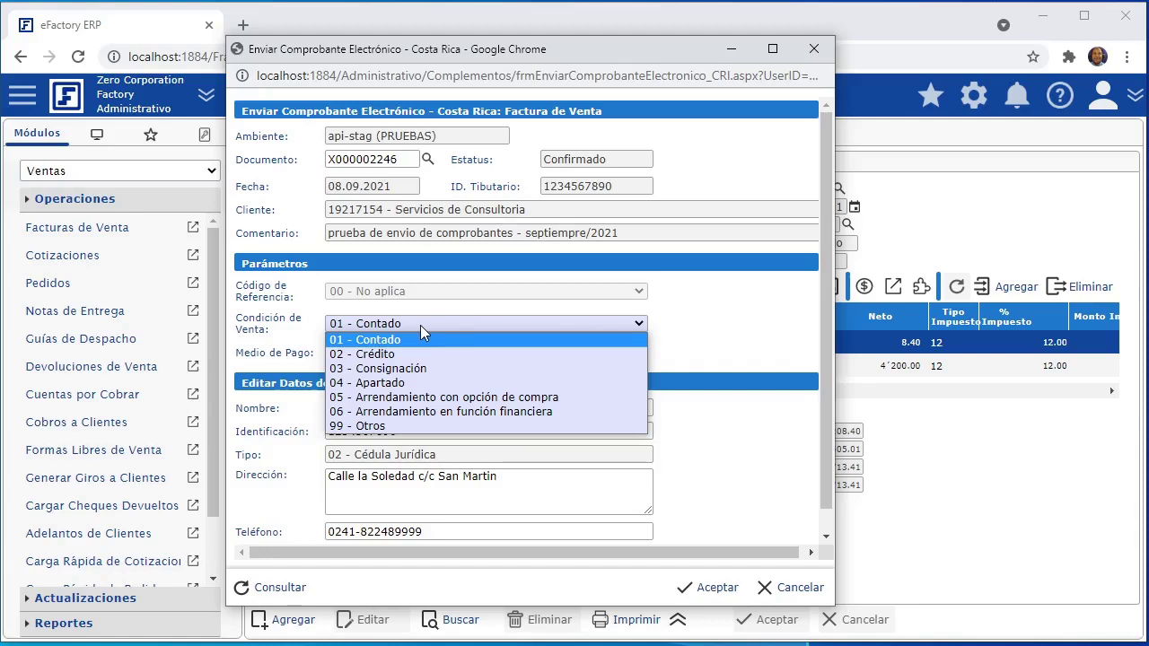
{"action": "left_click", "coordinate": [342, 342]}
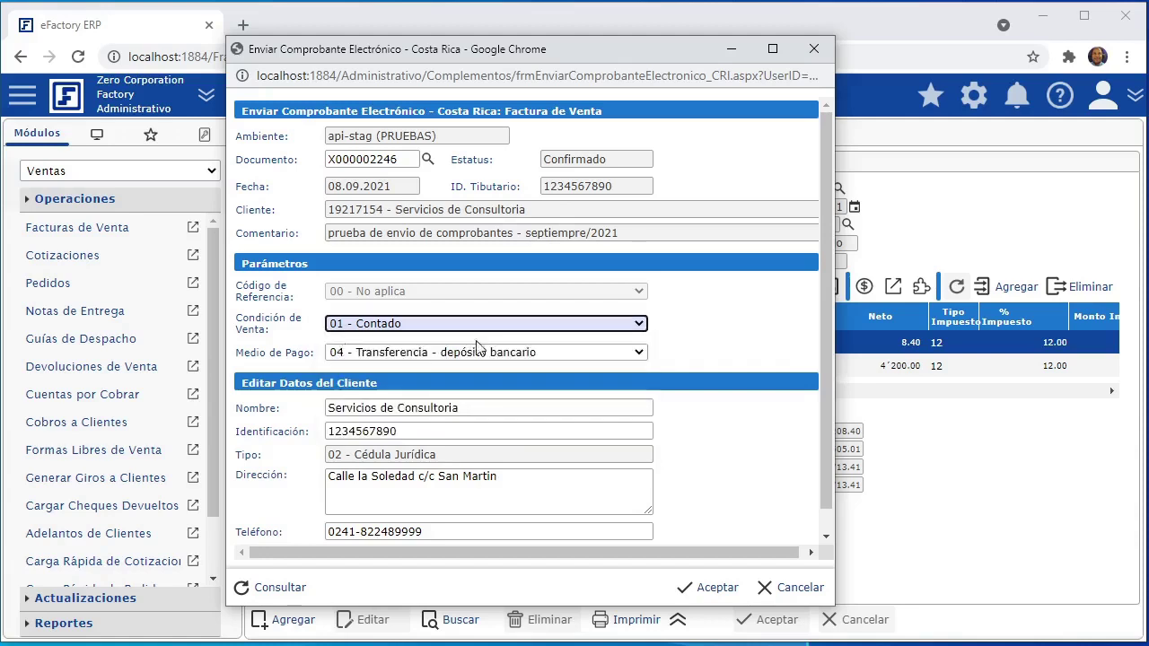
{"action": "left_click", "coordinate": [727, 343]}
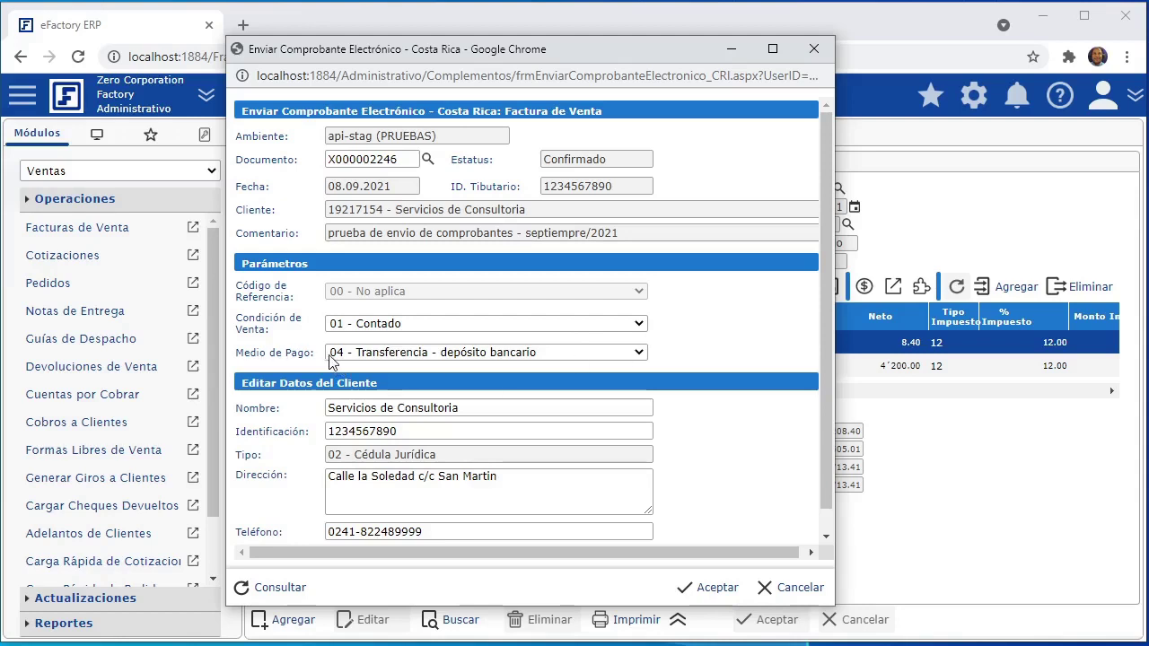
Step: Review the payment methods available for the electronic receipt, keeping 04 - Transferencia - depósito bancario
{"action": "left_click", "coordinate": [641, 352]}
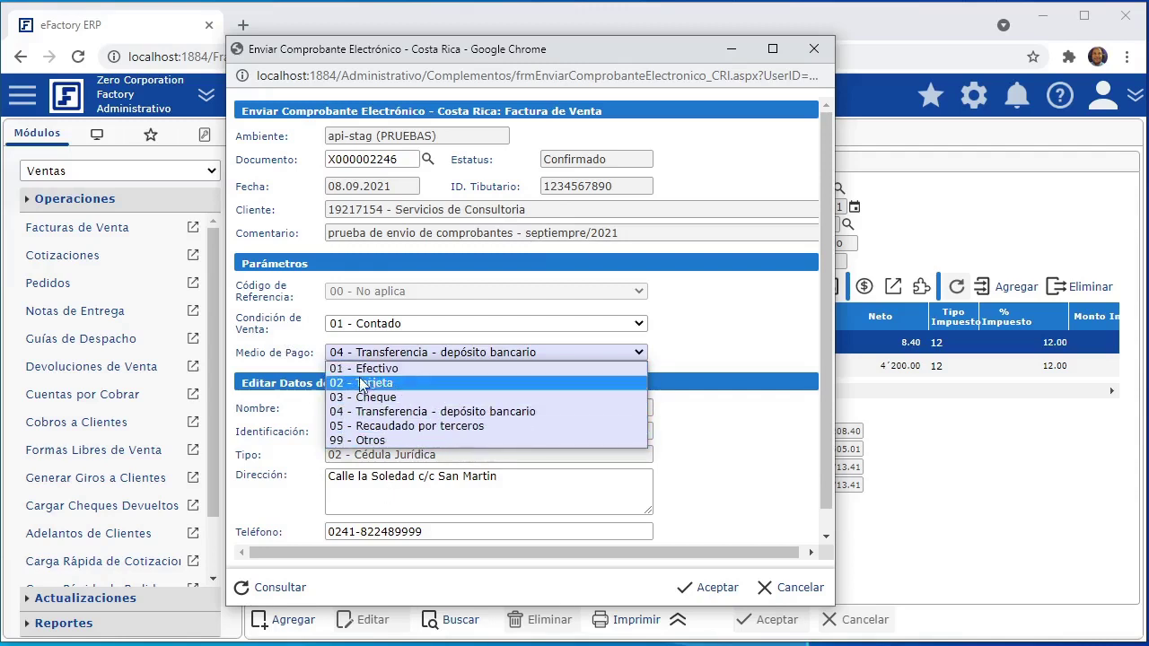
{"action": "left_click", "coordinate": [751, 357]}
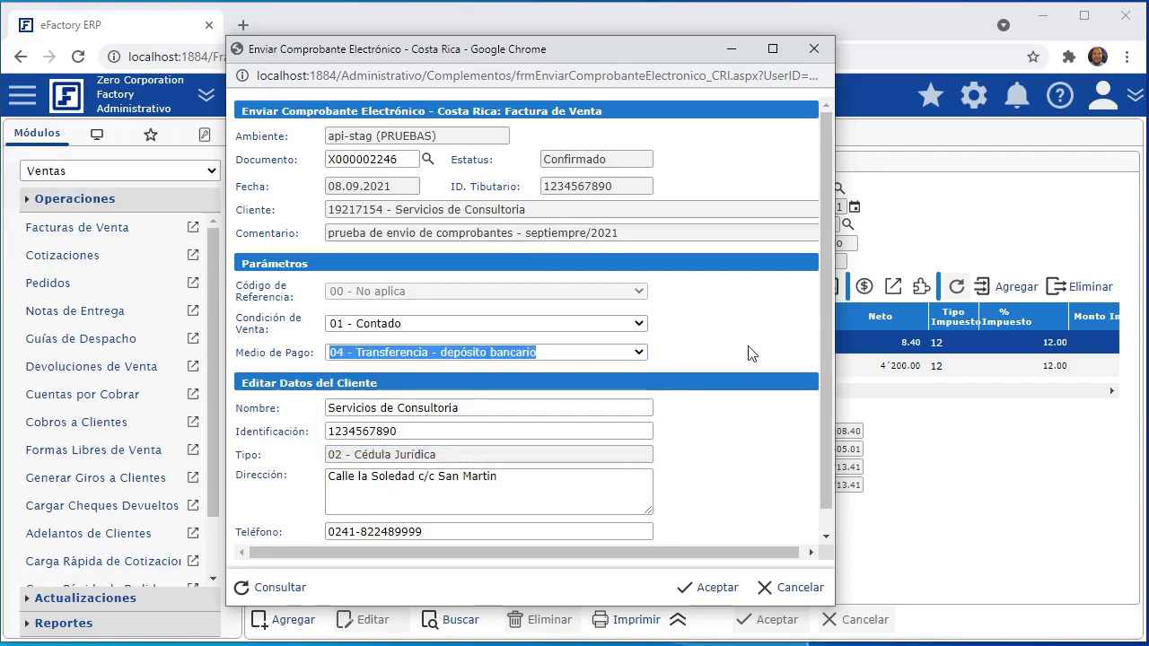
{"action": "left_click", "coordinate": [700, 334]}
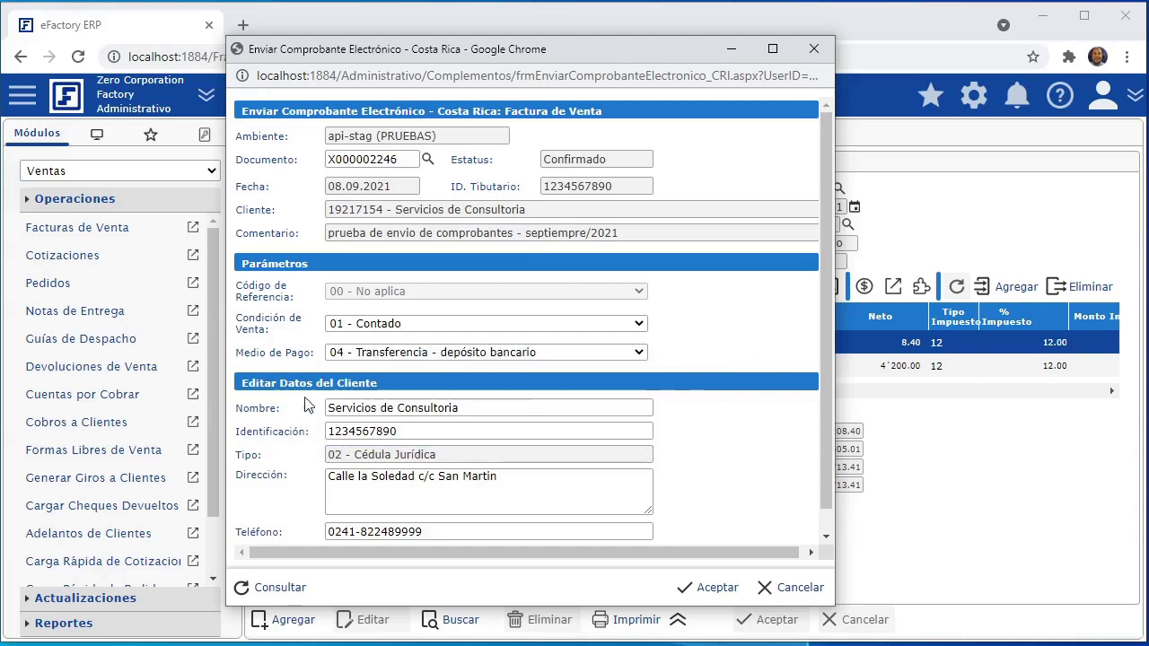
Step: Examine the client's identification number and ID type in the electronic receipt's client data
{"action": "scroll", "coordinate": [260, 433], "scroll_direction": "down", "scroll_amount": 1}
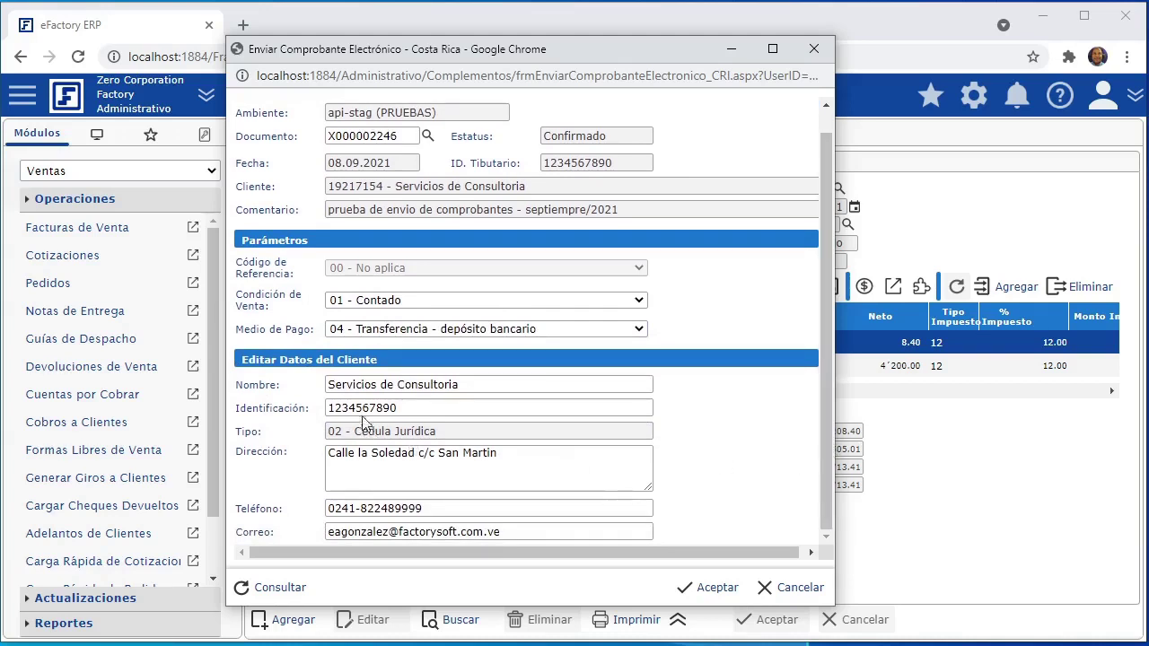
{"action": "double_click", "coordinate": [272, 409]}
{"action": "left_click", "coordinate": [305, 412]}
{"action": "left_click_drag", "start_coordinate": [328, 432], "coordinate": [460, 438]}
{"action": "left_click", "coordinate": [454, 437]}
Step: Check the client's address, contact details and identification against the ID type in the electronic receipt
{"action": "triple_click", "coordinate": [405, 470]}
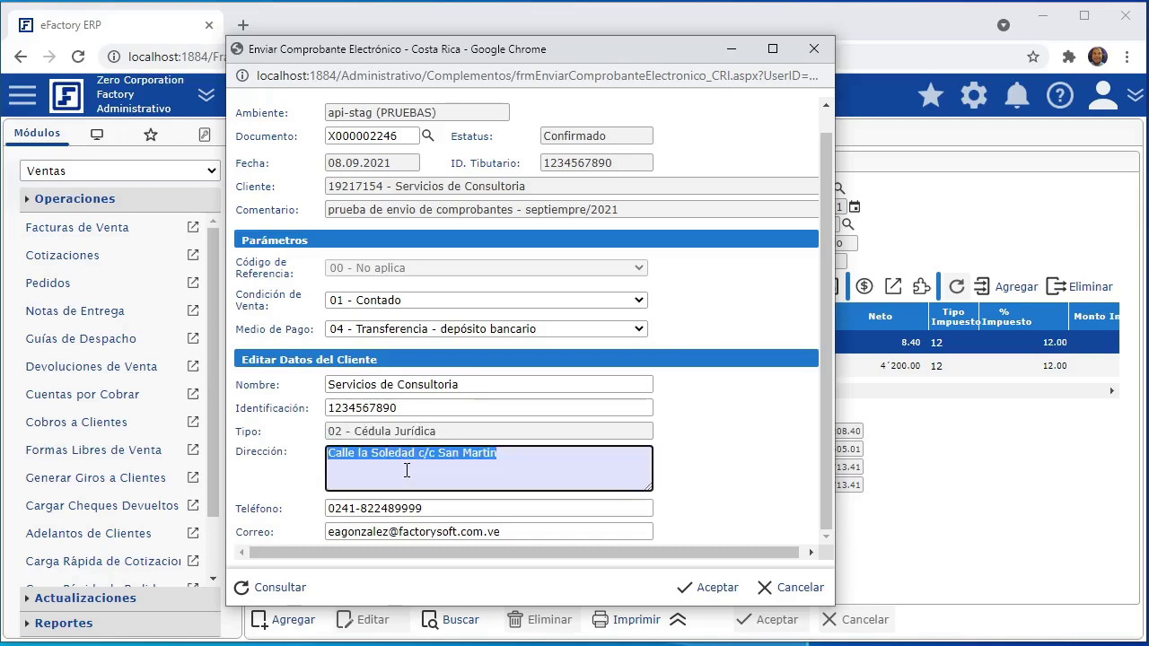
{"action": "left_click", "coordinate": [545, 469]}
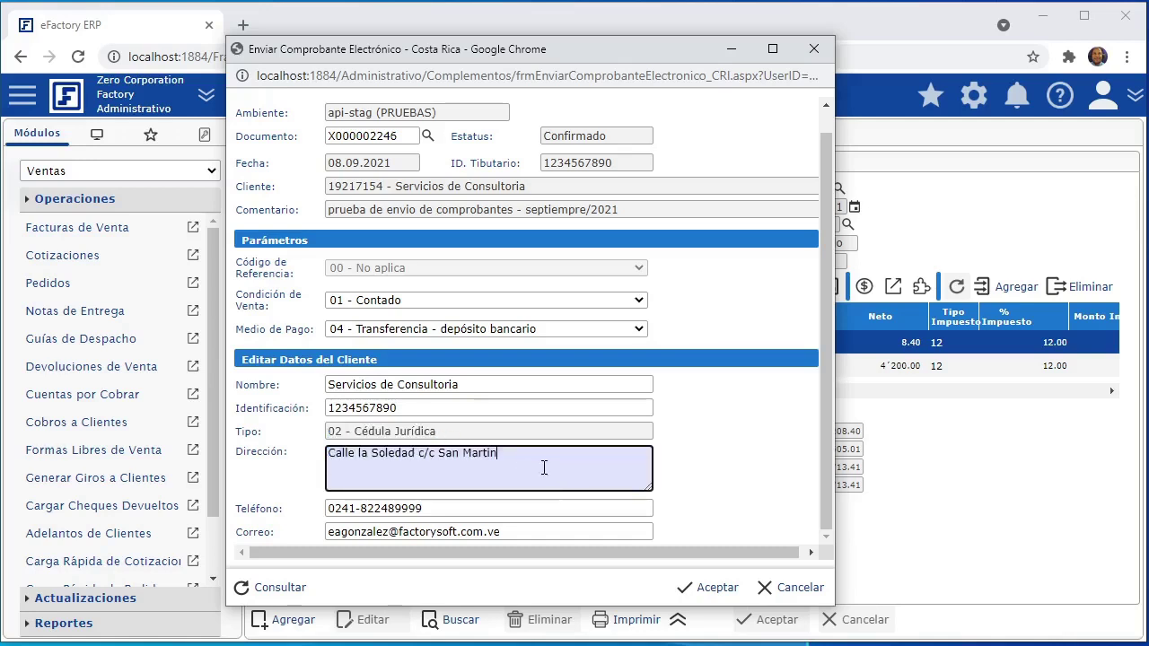
{"action": "left_click", "coordinate": [293, 483]}
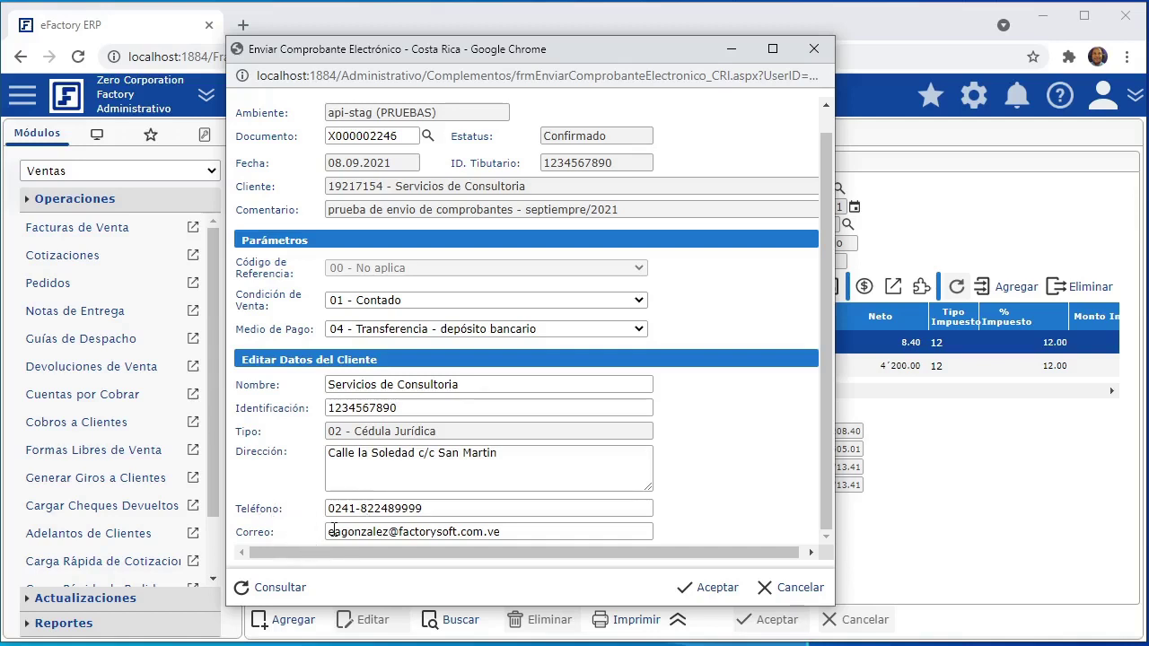
{"action": "double_click", "coordinate": [329, 407]}
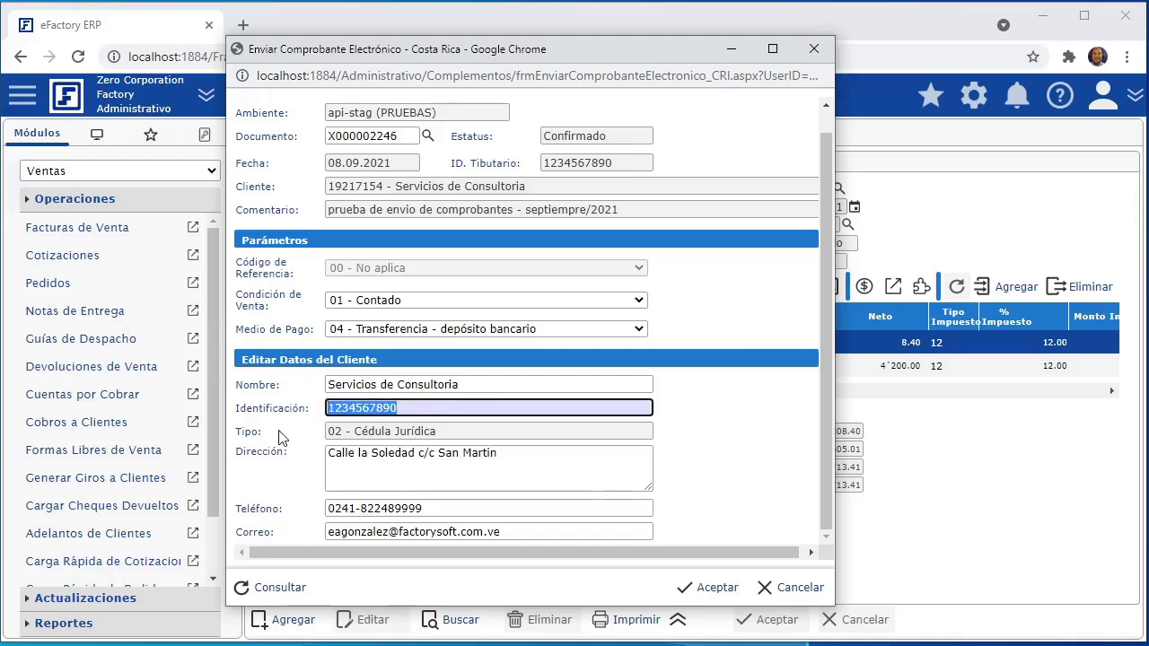
{"action": "left_click_drag", "start_coordinate": [328, 431], "coordinate": [404, 431]}
{"action": "left_click", "coordinate": [403, 431]}
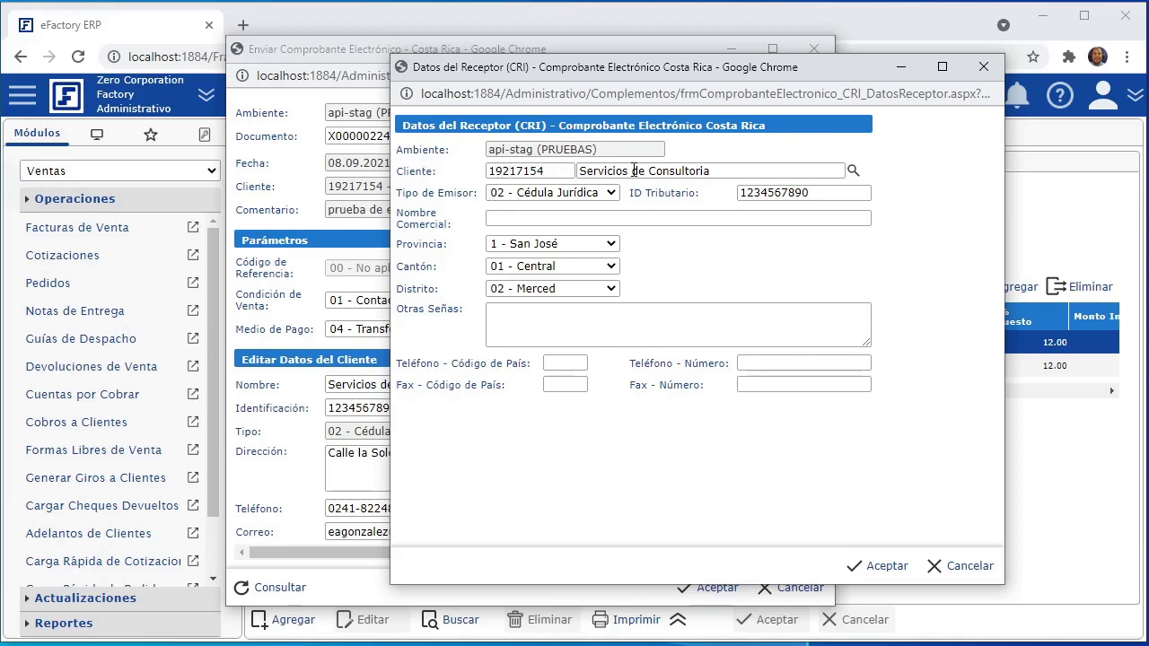
Step: Review the client, issuer type options and tax ID in the Datos del Receptor (CRI) window
{"action": "double_click", "coordinate": [533, 169]}
{"action": "left_click", "coordinate": [643, 169]}
{"action": "left_click", "coordinate": [448, 196]}
{"action": "left_click", "coordinate": [611, 193]}
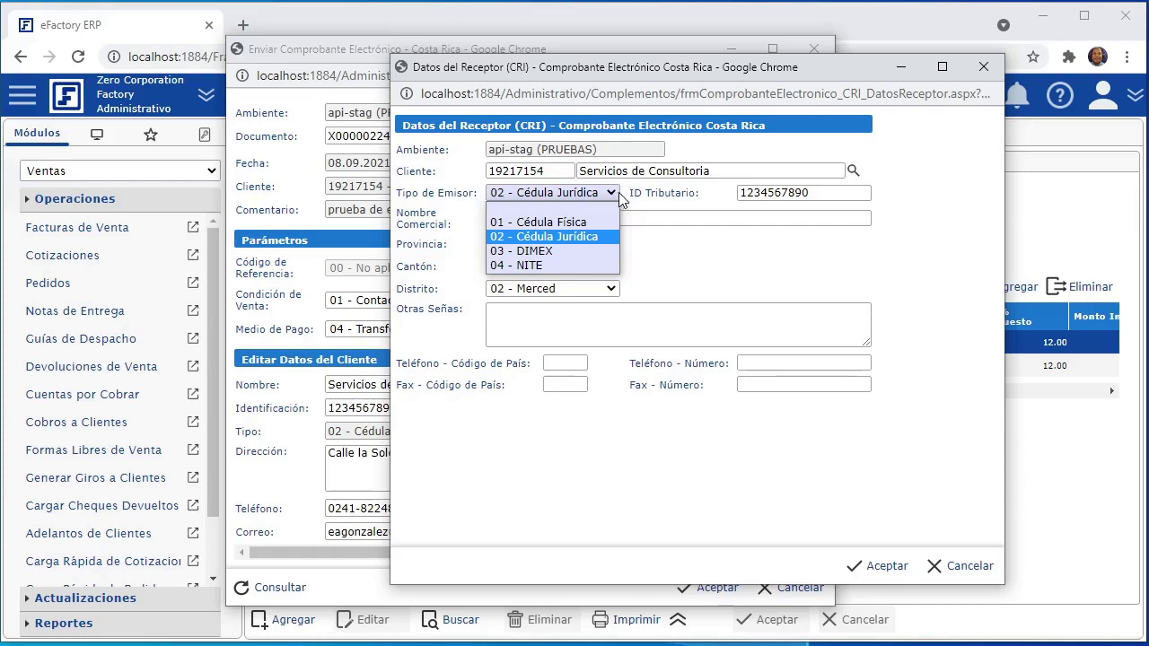
{"action": "left_click", "coordinate": [682, 193]}
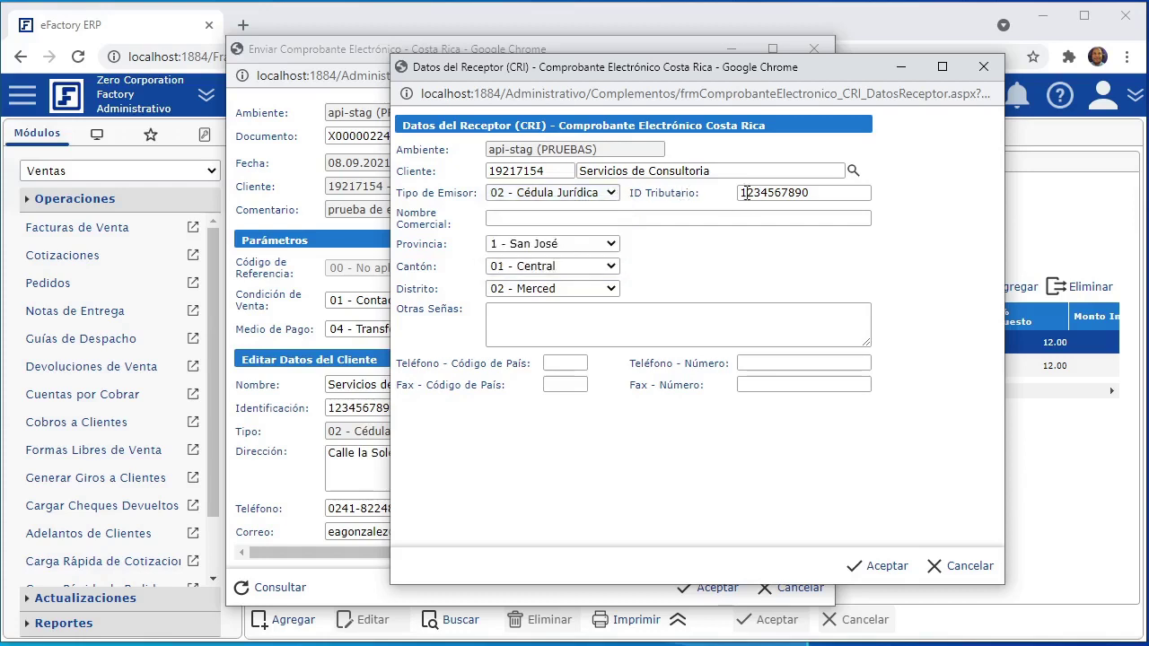
{"action": "double_click", "coordinate": [828, 193]}
{"action": "left_click", "coordinate": [926, 194]}
{"action": "left_click_drag", "start_coordinate": [397, 193], "coordinate": [482, 199]}
{"action": "left_click", "coordinate": [482, 199]}
Step: Examine the recipient's commercial name field and compare it with the client name
{"action": "mouse_move", "coordinate": [395, 217]}
{"action": "left_mouse_down"}
{"action": "mouse_move", "coordinate": [438, 217]}
{"action": "mouse_move", "coordinate": [400, 215]}
{"action": "left_mouse_up"}
{"action": "left_click", "coordinate": [444, 223]}
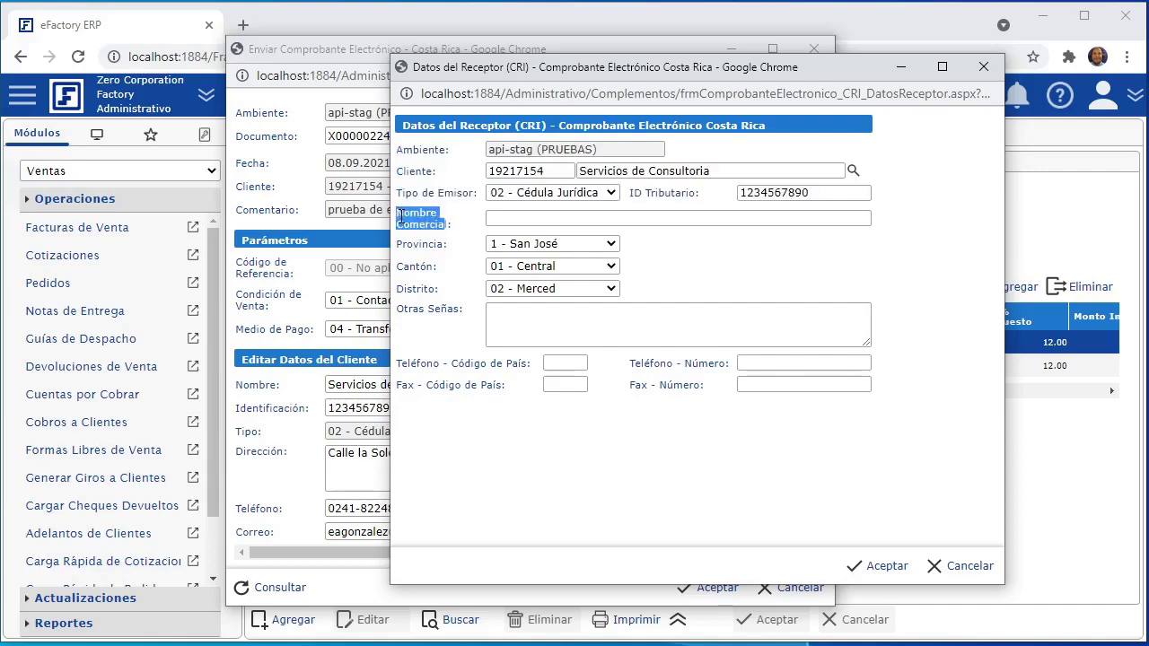
{"action": "left_click", "coordinate": [480, 224]}
{"action": "left_click", "coordinate": [522, 216]}
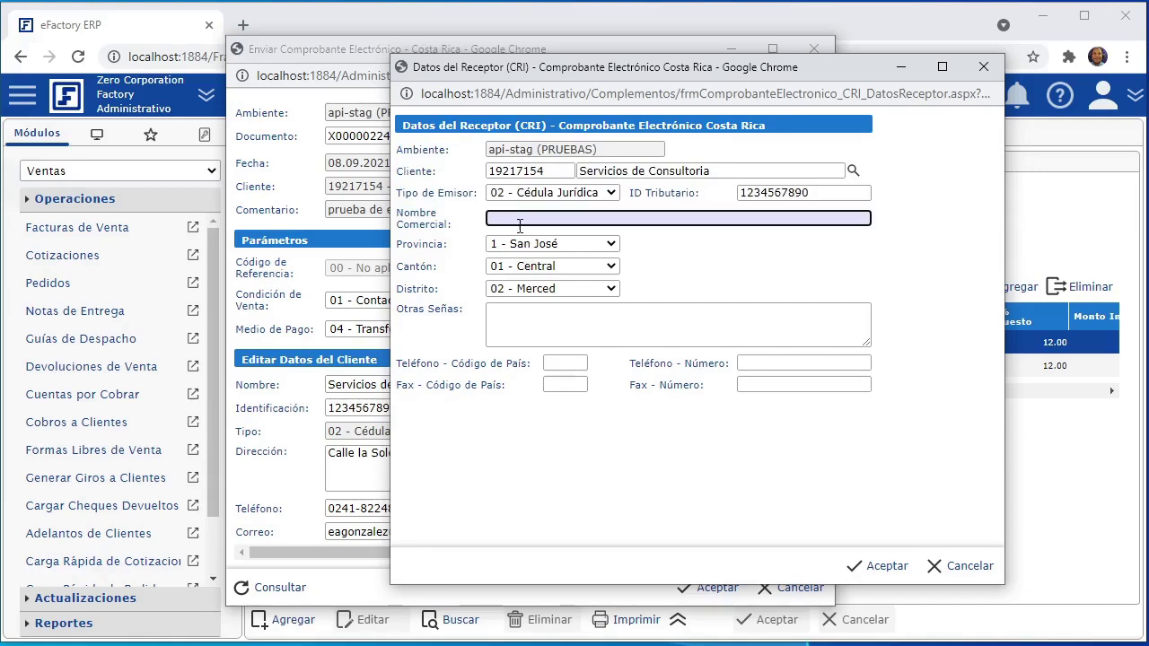
{"action": "left_click", "coordinate": [677, 255]}
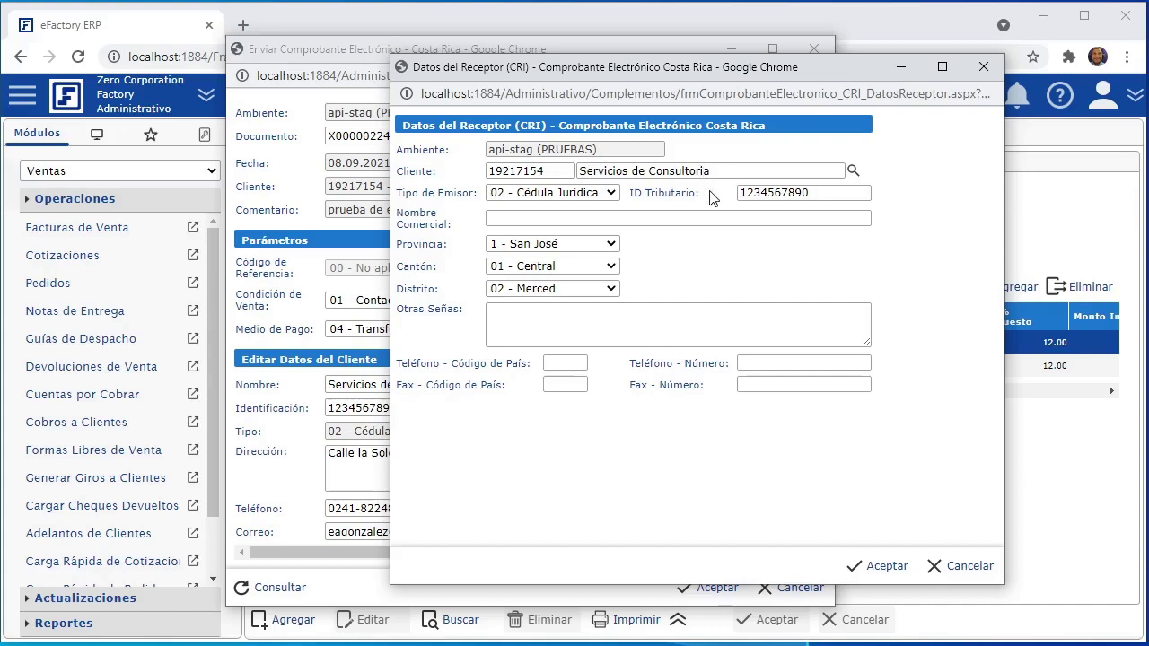
{"action": "left_click", "coordinate": [633, 218]}
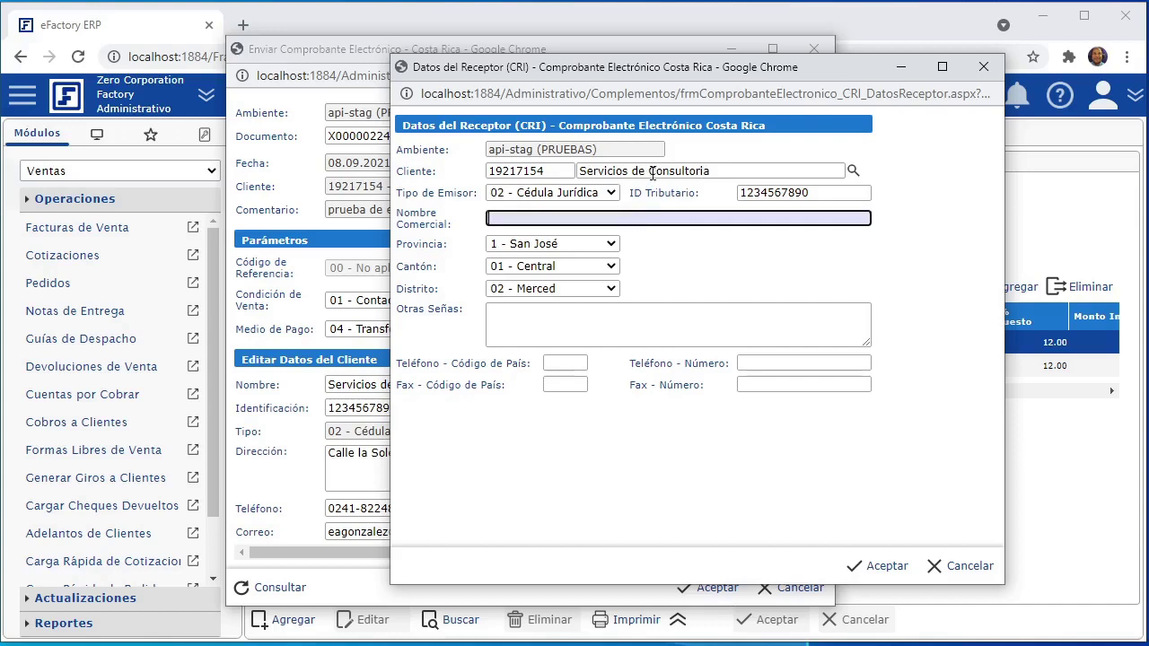
{"action": "left_click", "coordinate": [732, 171]}
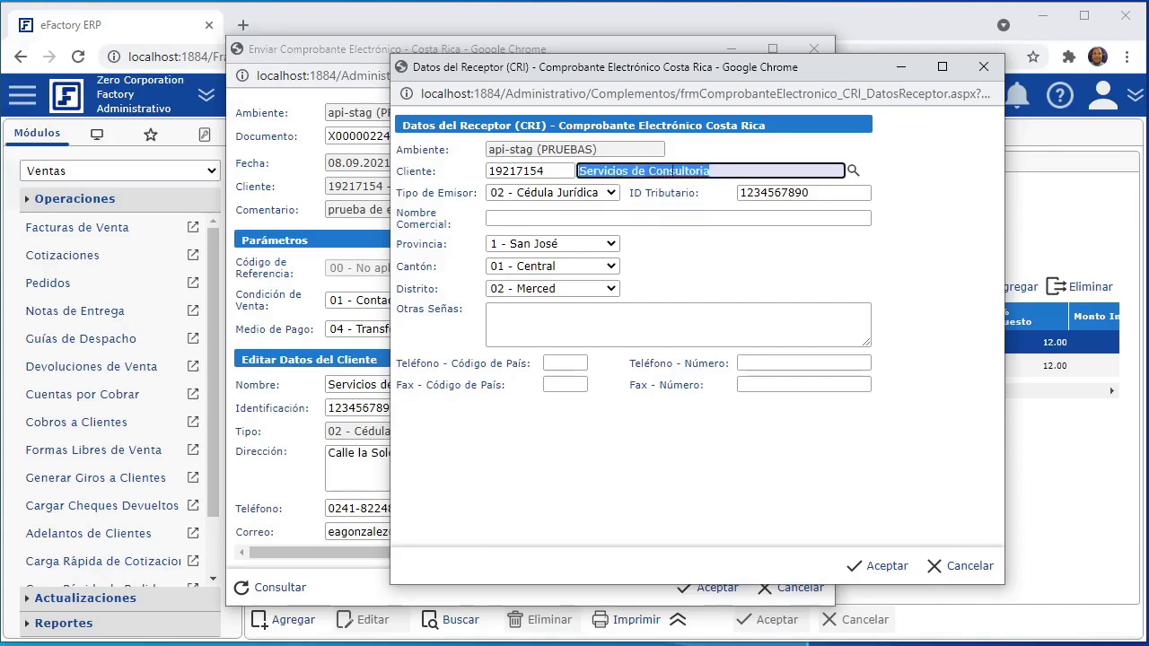
{"action": "left_click", "coordinate": [731, 170]}
{"action": "left_click", "coordinate": [744, 152]}
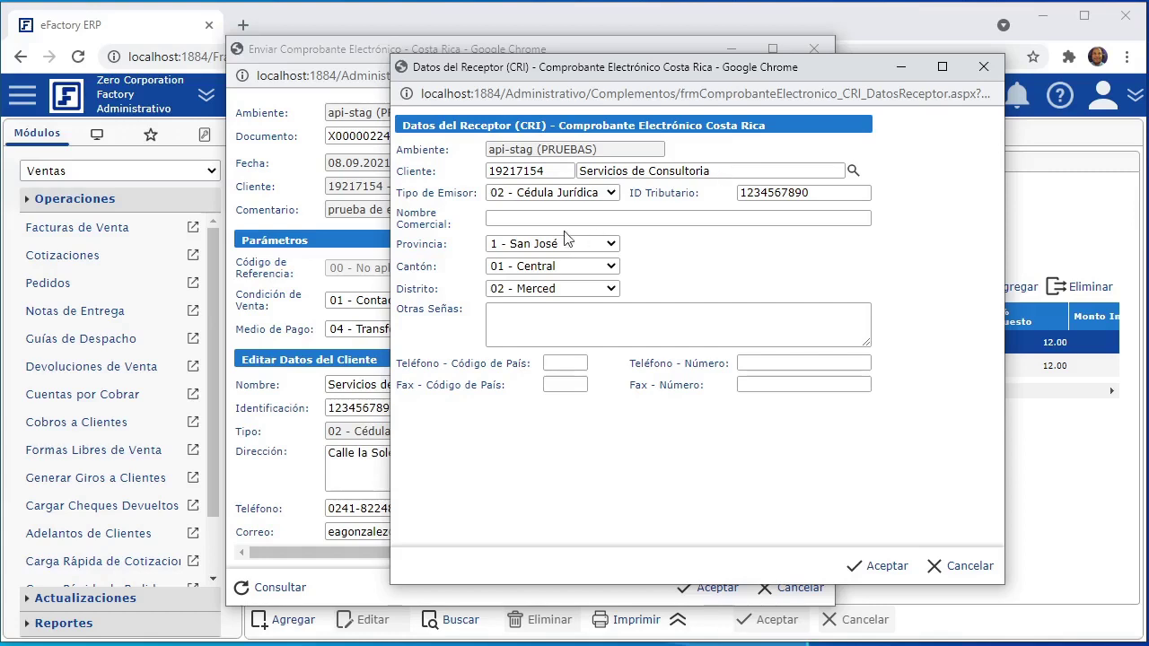
{"action": "left_click", "coordinate": [543, 220]}
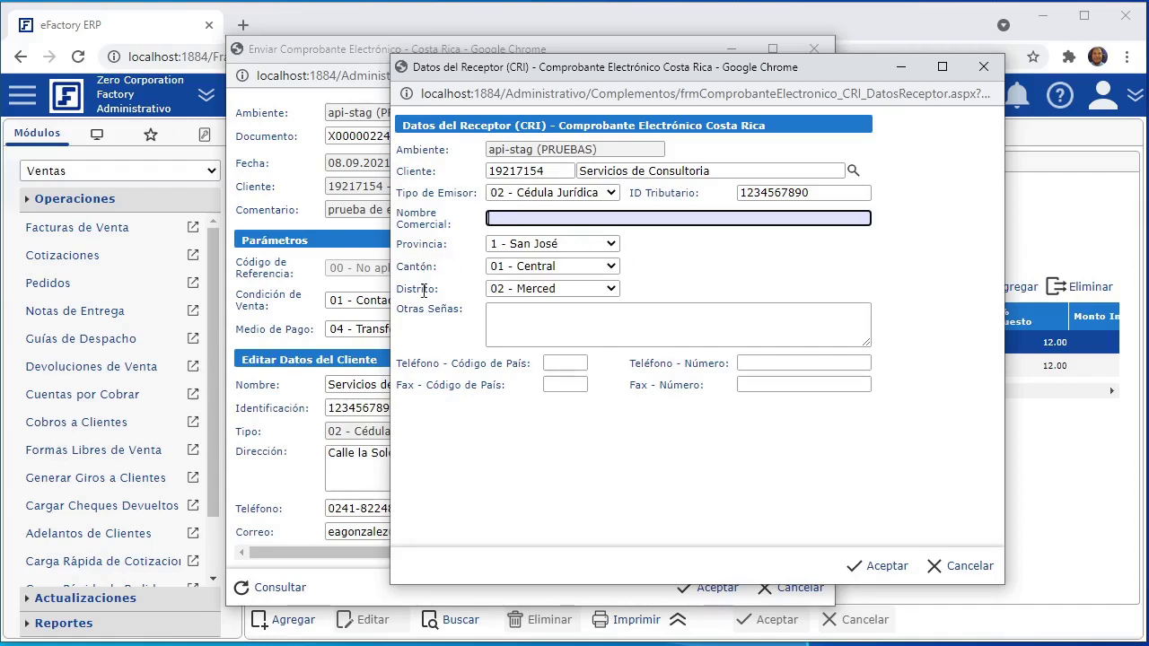
Step: Set the recipient's province to 4 - Heredia, canton to 01 - Central and district to 01 - Heredia
{"action": "left_click", "coordinate": [656, 259]}
{"action": "left_click", "coordinate": [611, 244]}
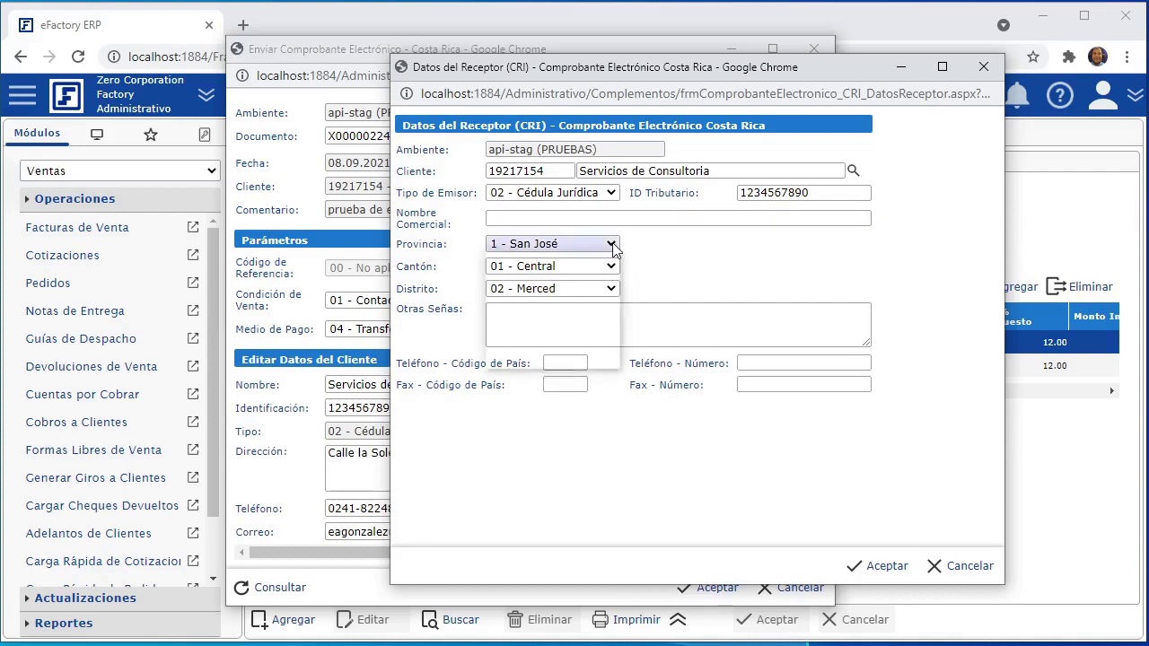
{"action": "left_click", "coordinate": [614, 249]}
{"action": "left_click", "coordinate": [612, 244]}
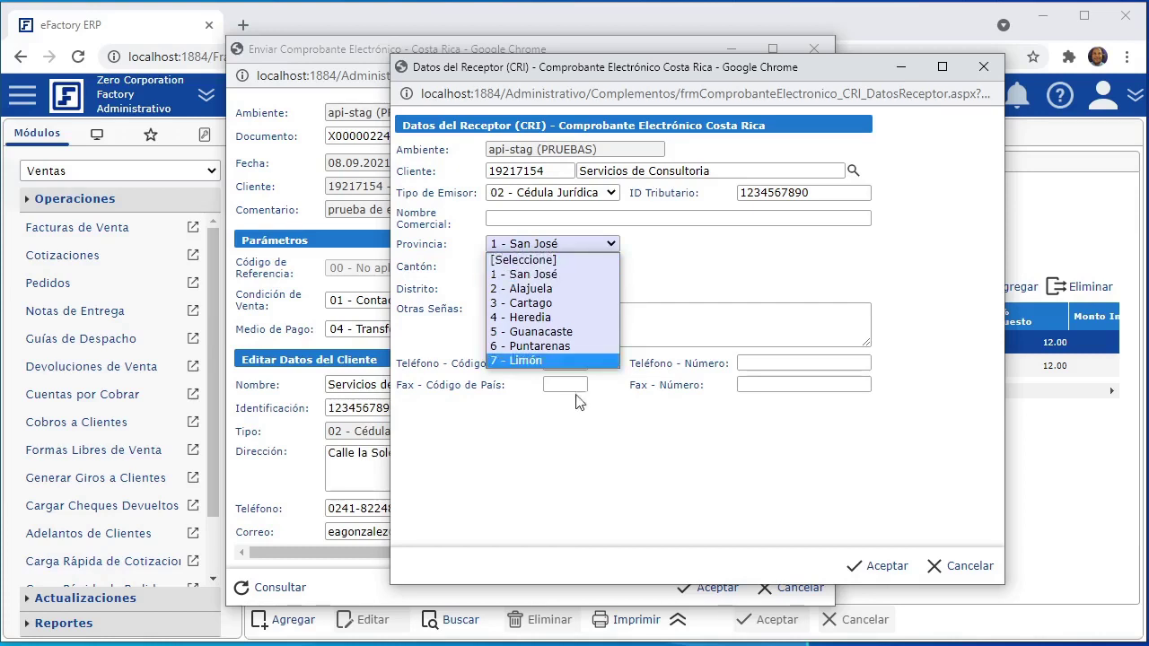
{"action": "left_click", "coordinate": [564, 318]}
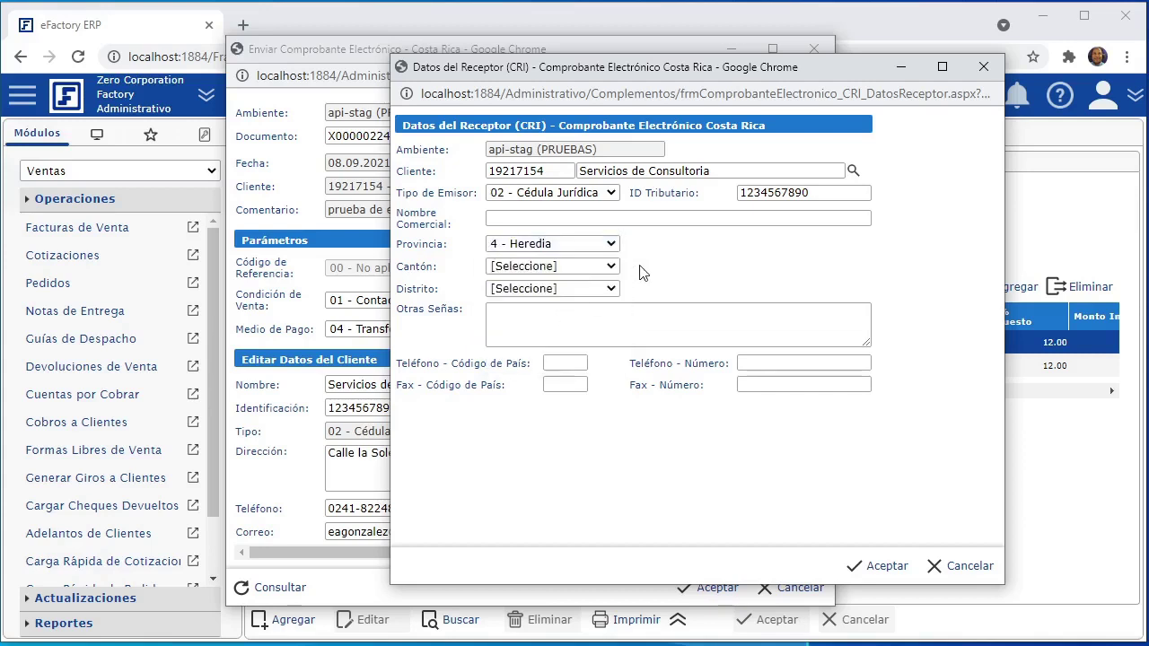
{"action": "left_click", "coordinate": [522, 270]}
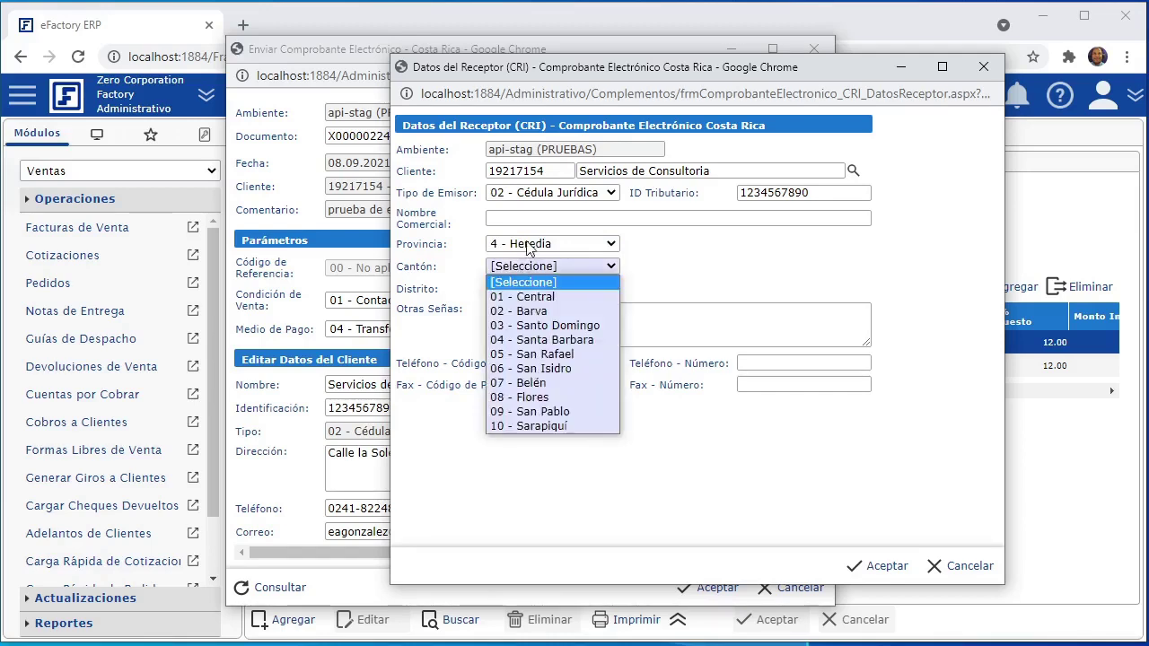
{"action": "left_click", "coordinate": [551, 298]}
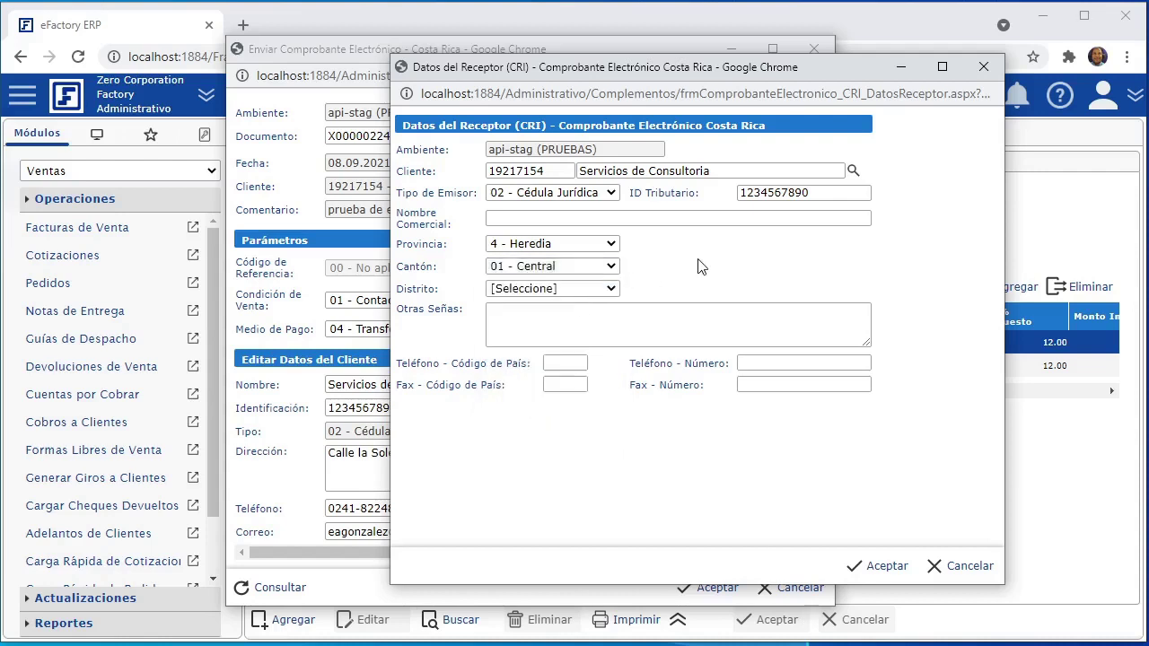
{"action": "left_click", "coordinate": [586, 290]}
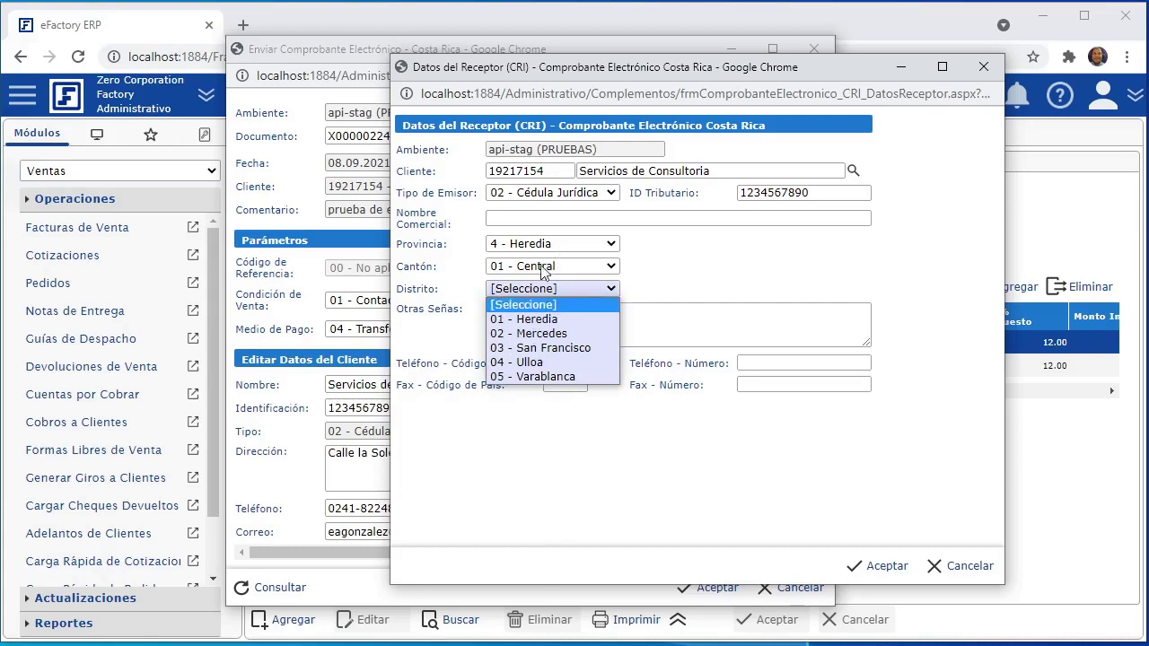
{"action": "left_click", "coordinate": [564, 321]}
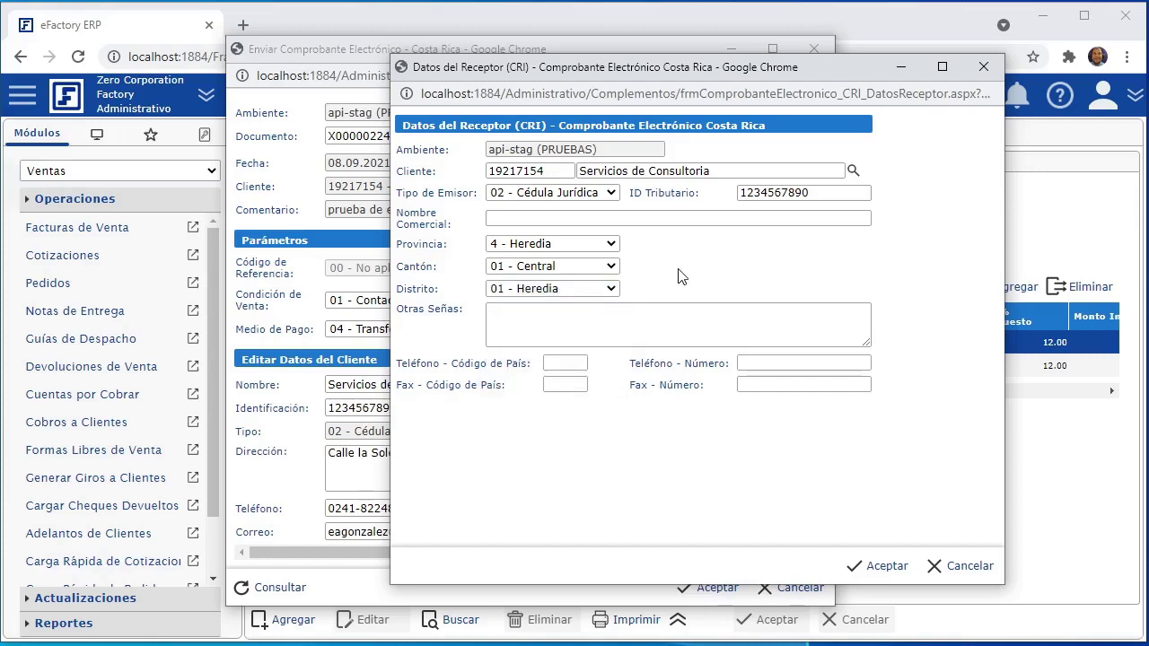
Step: Review the recipient's additional address, telephone and fax fields, and close the recipient data window without saving
{"action": "left_click", "coordinate": [618, 337]}
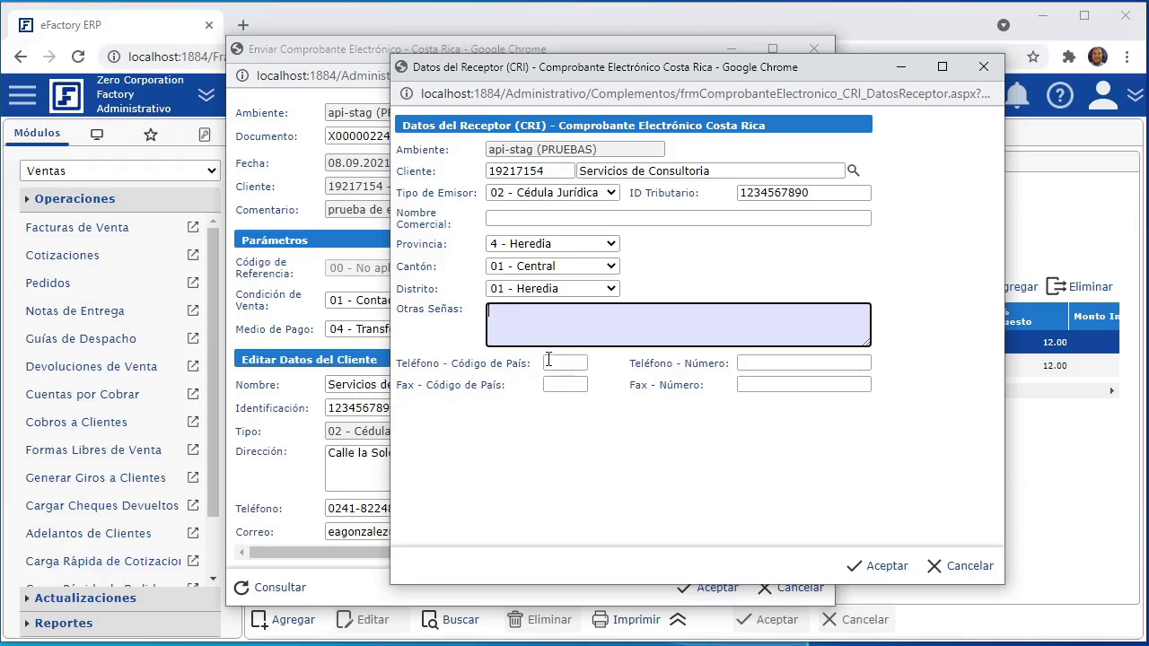
{"action": "left_click", "coordinate": [619, 375]}
{"action": "left_click", "coordinate": [771, 359]}
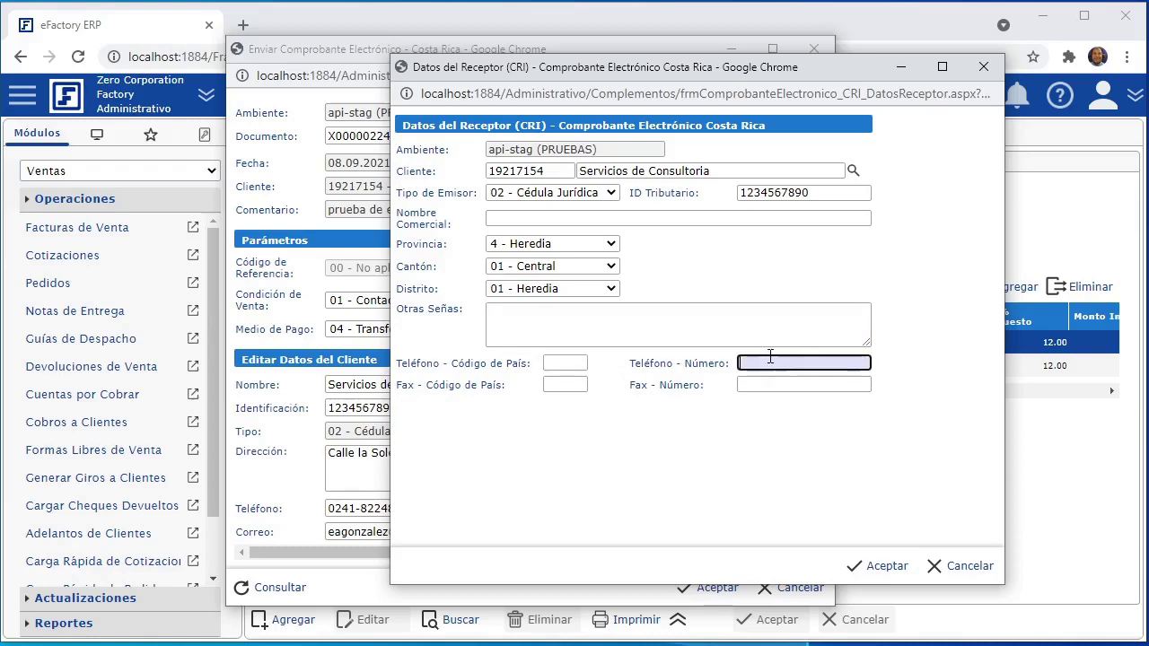
{"action": "left_click", "coordinate": [622, 371]}
{"action": "left_click", "coordinate": [553, 362]}
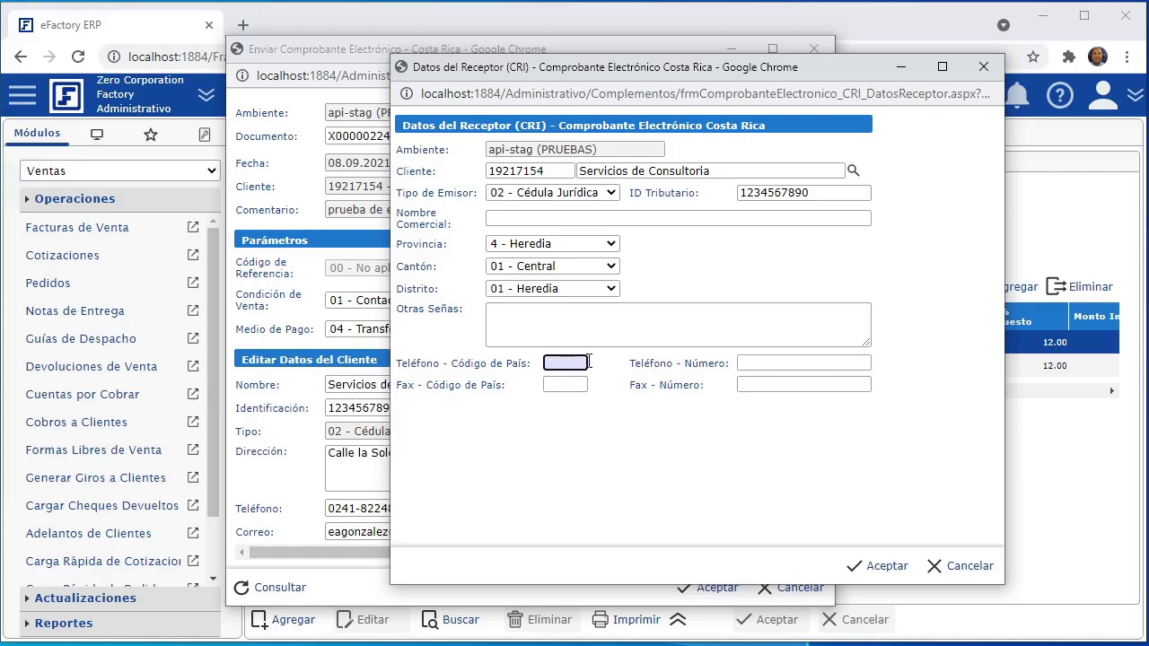
{"action": "left_click", "coordinate": [747, 362]}
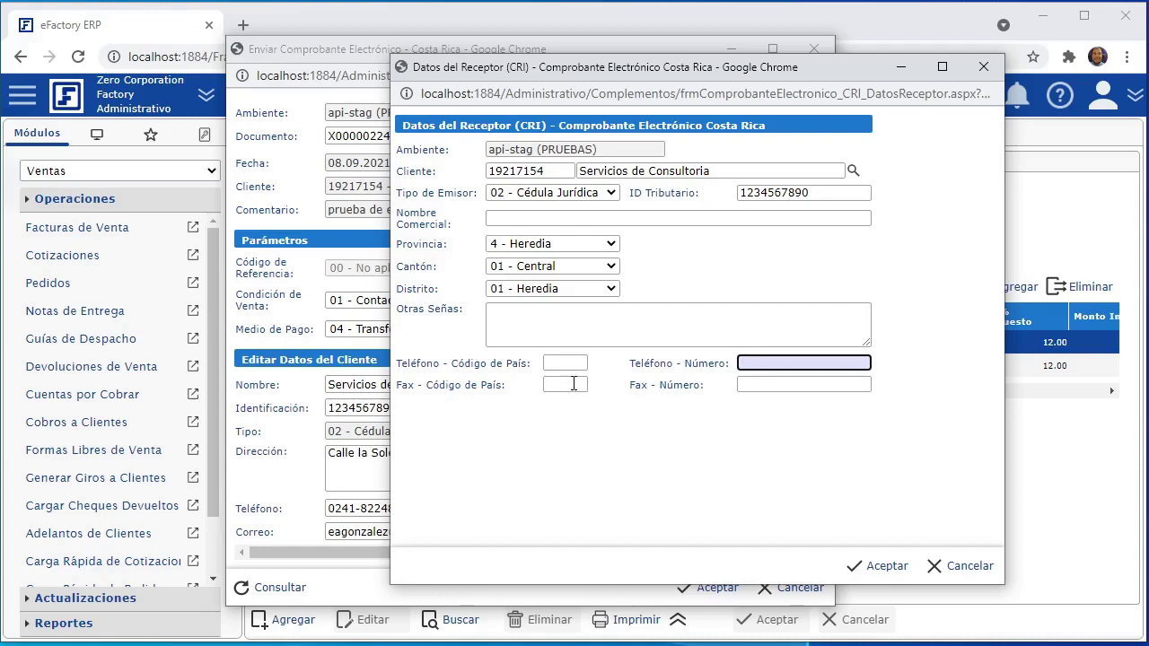
{"action": "left_click", "coordinate": [574, 383]}
{"action": "left_click", "coordinate": [826, 384]}
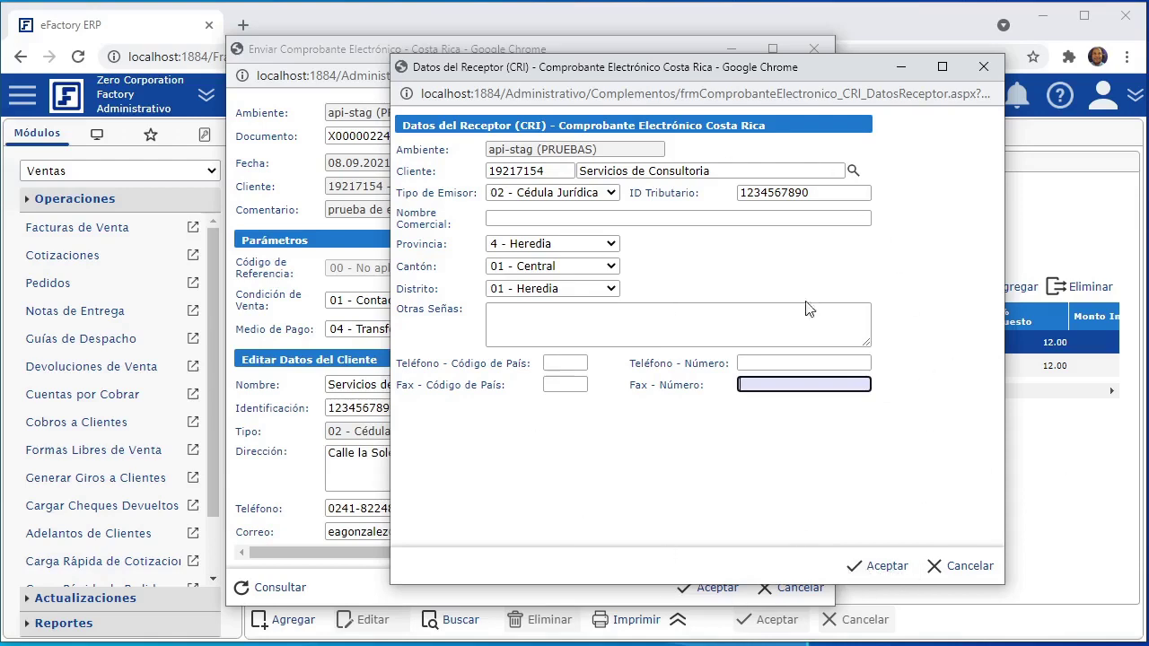
{"action": "left_click", "coordinate": [984, 67]}
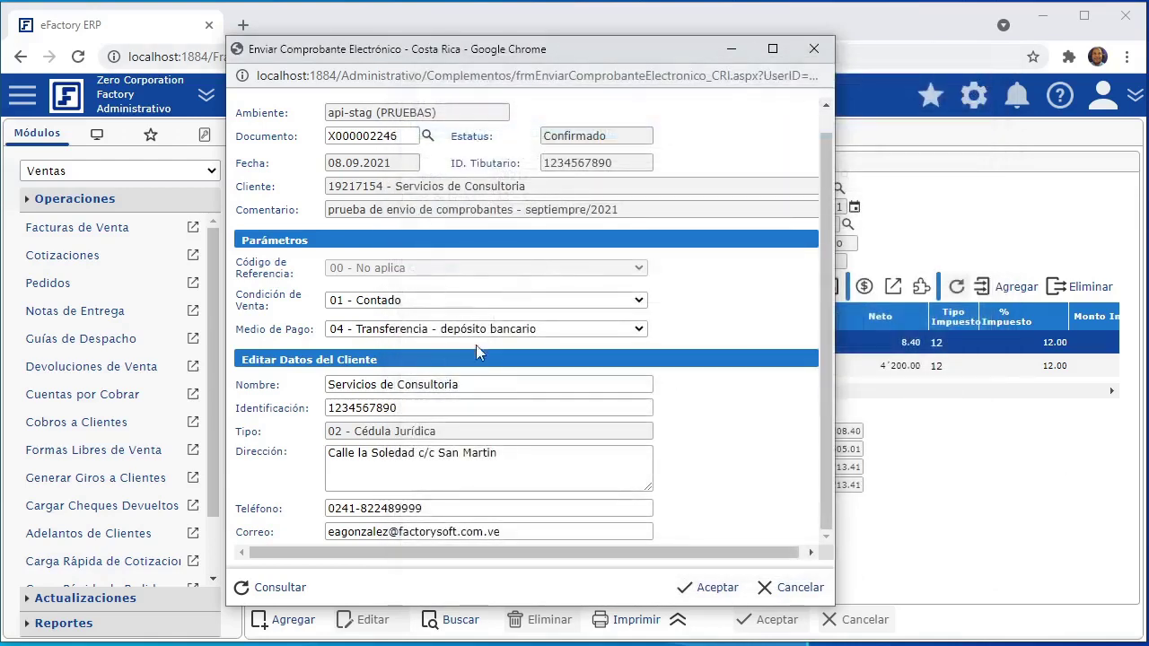
Step: Review the electronic receipt's payment parameters and the client's e-mail field
{"action": "double_click", "coordinate": [705, 346]}
{"action": "left_click", "coordinate": [307, 334]}
{"action": "triple_click", "coordinate": [522, 534]}
{"action": "left_click_drag", "start_coordinate": [523, 533], "coordinate": [514, 534]}
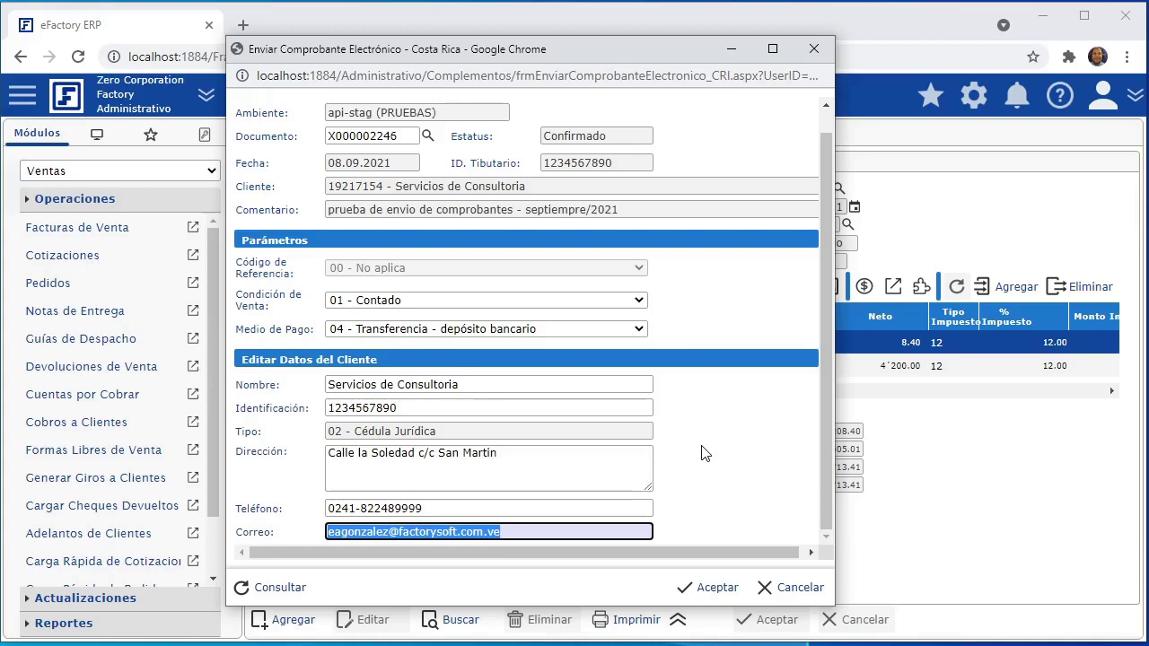
{"action": "left_click", "coordinate": [705, 453]}
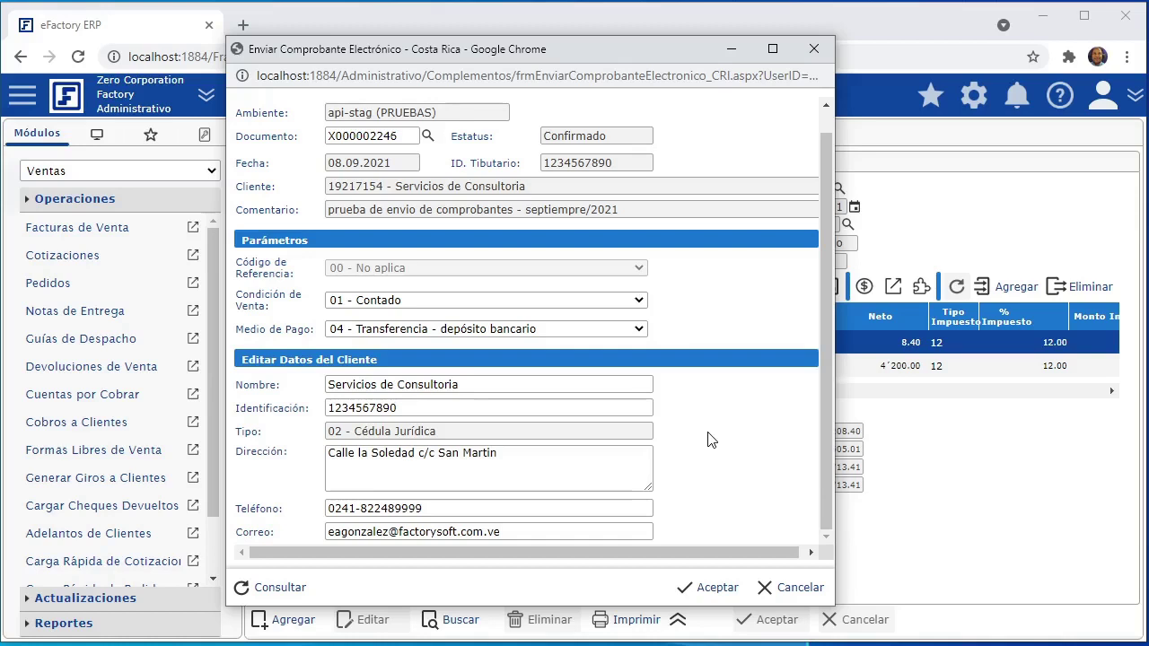
{"action": "triple_click", "coordinate": [333, 535]}
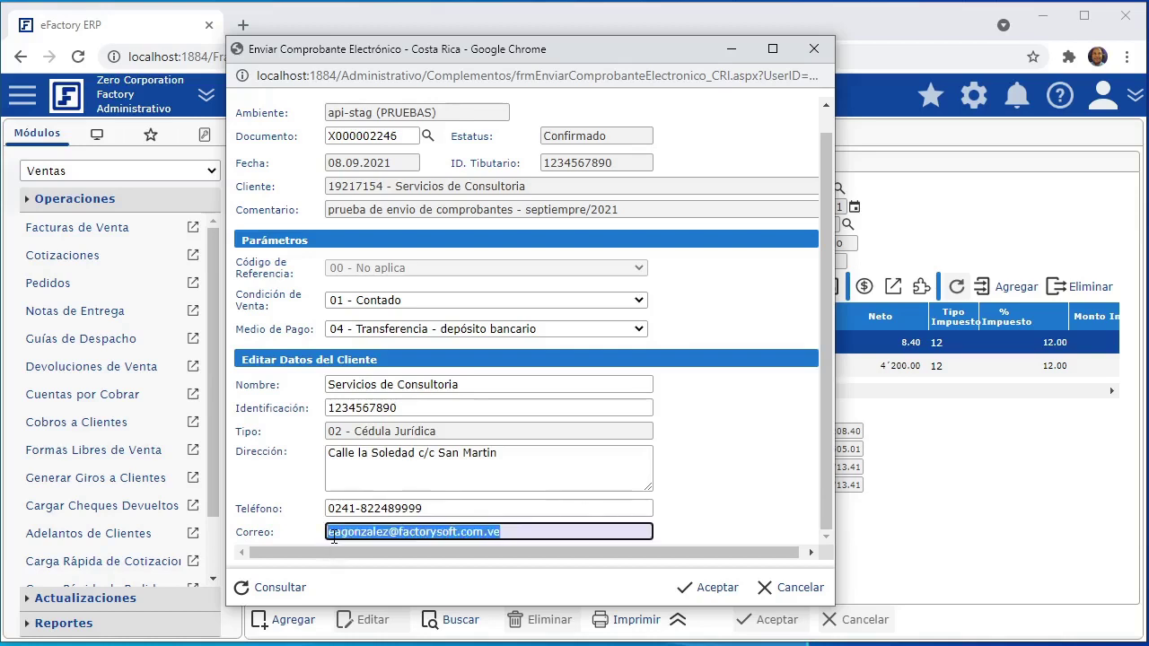
{"action": "left_click", "coordinate": [513, 535]}
{"action": "left_click_drag", "start_coordinate": [514, 535], "coordinate": [297, 539]}
{"action": "left_click", "coordinate": [733, 489]}
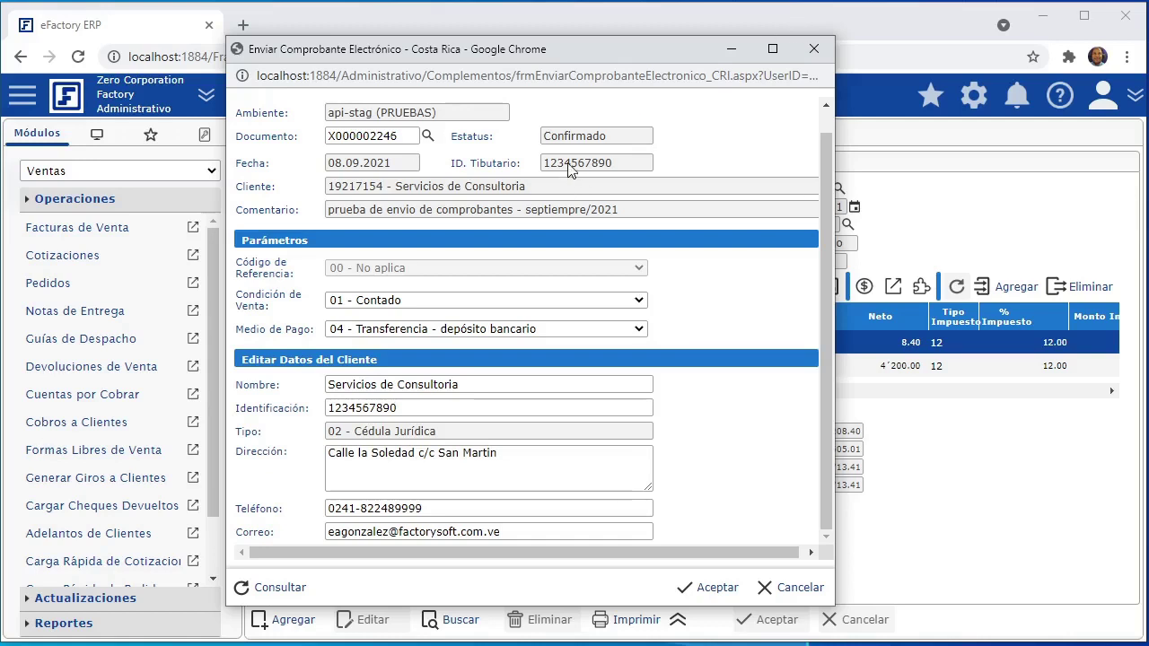
Step: Check the client's tax ID on the electronic receipt form, and close the form without sending the receipt
{"action": "left_click_drag", "start_coordinate": [544, 168], "coordinate": [623, 176]}
{"action": "left_click", "coordinate": [698, 327]}
{"action": "left_click_drag", "start_coordinate": [684, 57], "coordinate": [683, 58]}
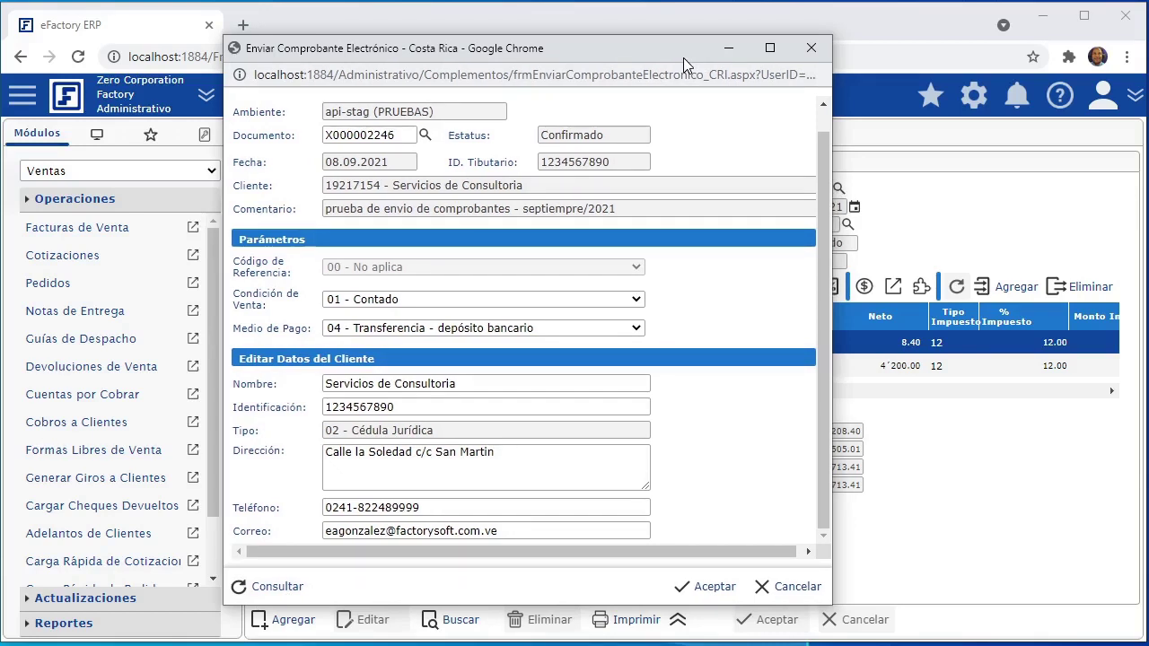
{"action": "left_click_drag", "start_coordinate": [666, 53], "coordinate": [571, 74]}
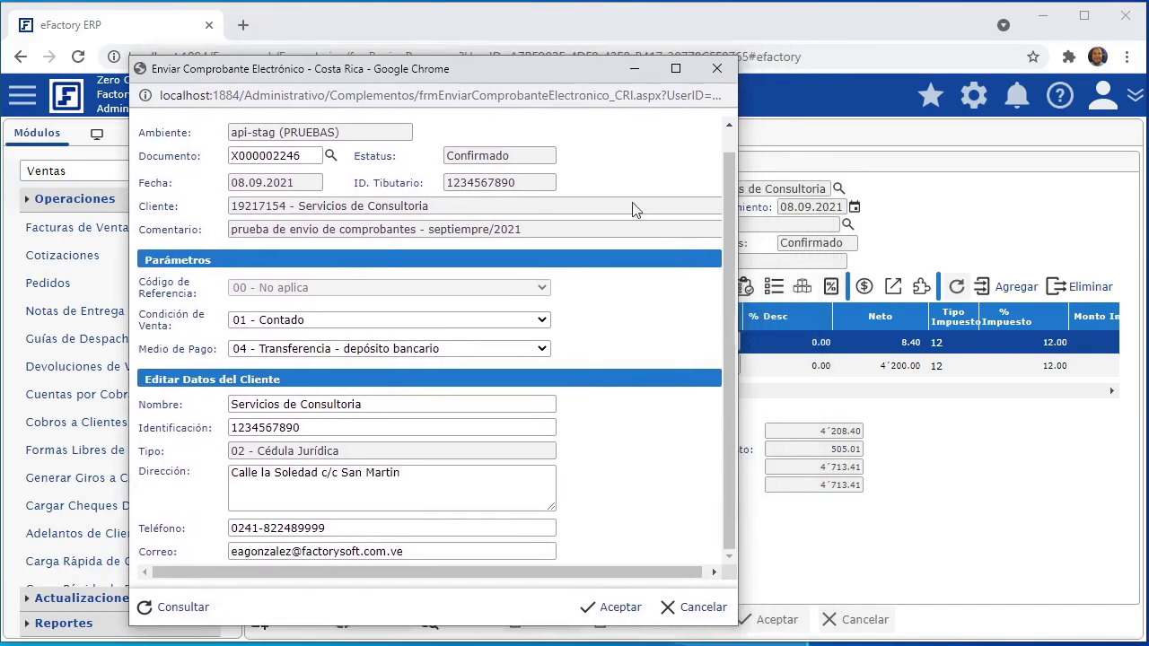
{"action": "left_click", "coordinate": [703, 610]}
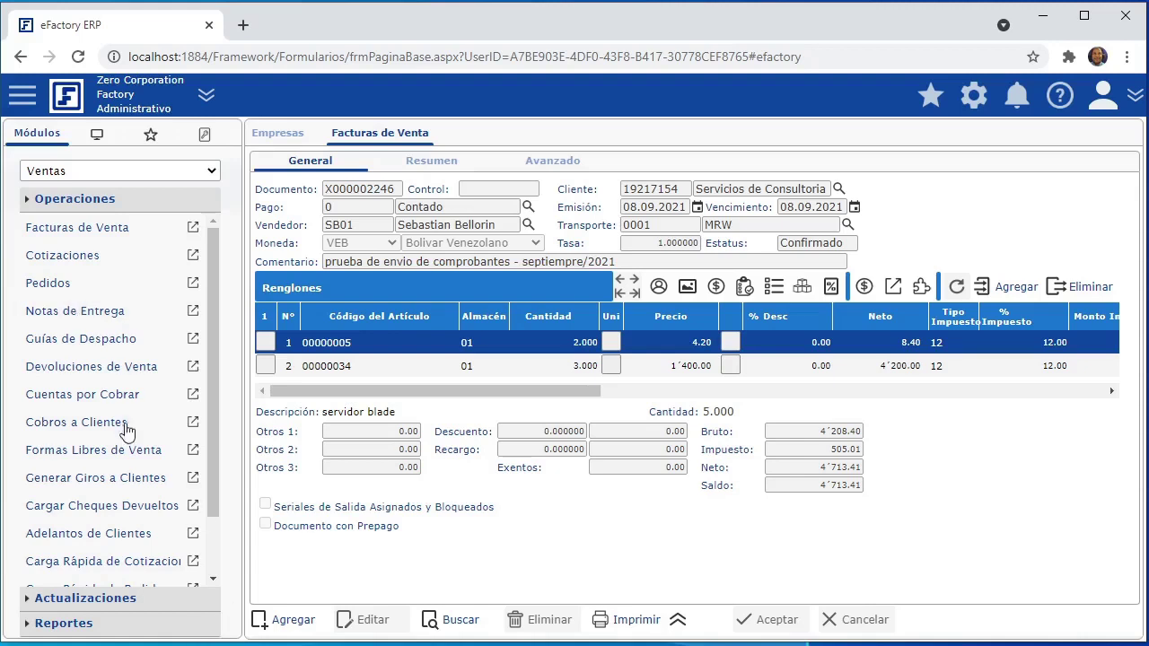
Step: Open the sales returns and show the add-on options containing the Costa Rica electronic receipt
{"action": "left_click", "coordinate": [91, 366]}
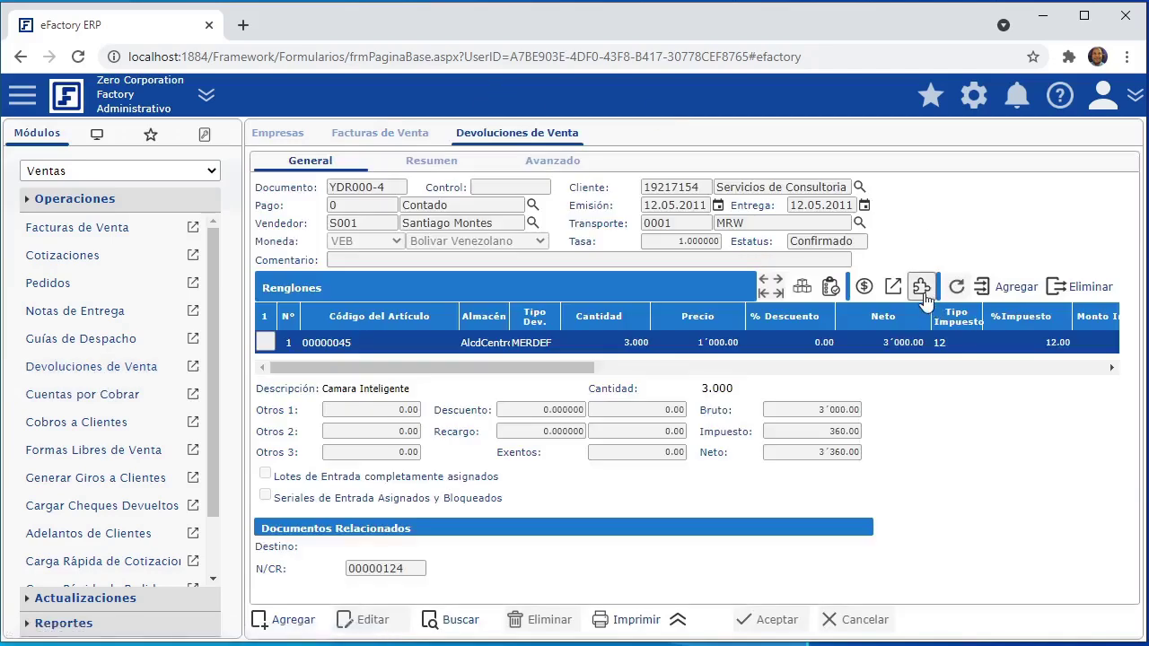
{"action": "left_click", "coordinate": [922, 288]}
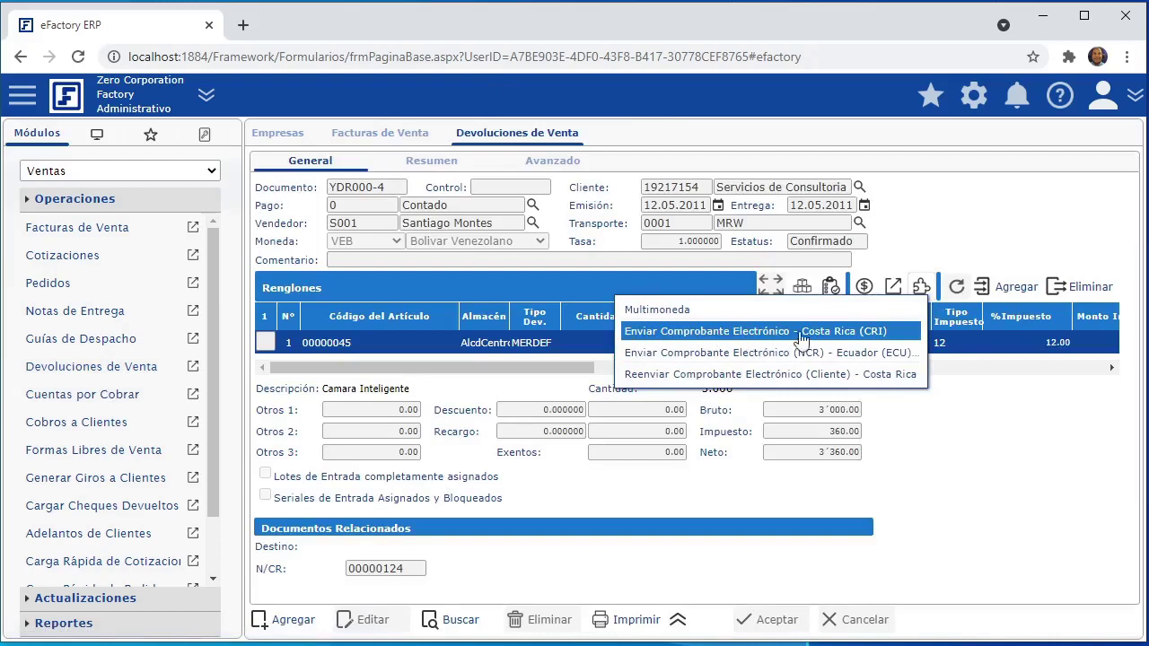
Step: Open Cuentas por Cobrar, look over its document summary list and return to the general data
{"action": "left_click", "coordinate": [121, 397]}
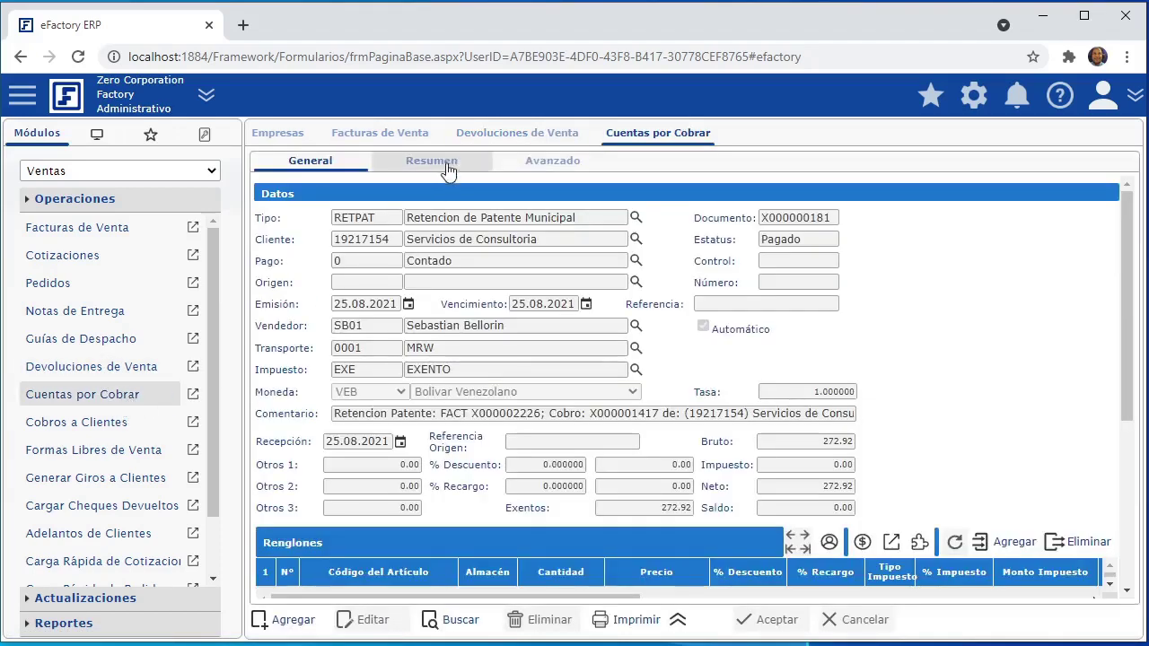
{"action": "left_click", "coordinate": [427, 161]}
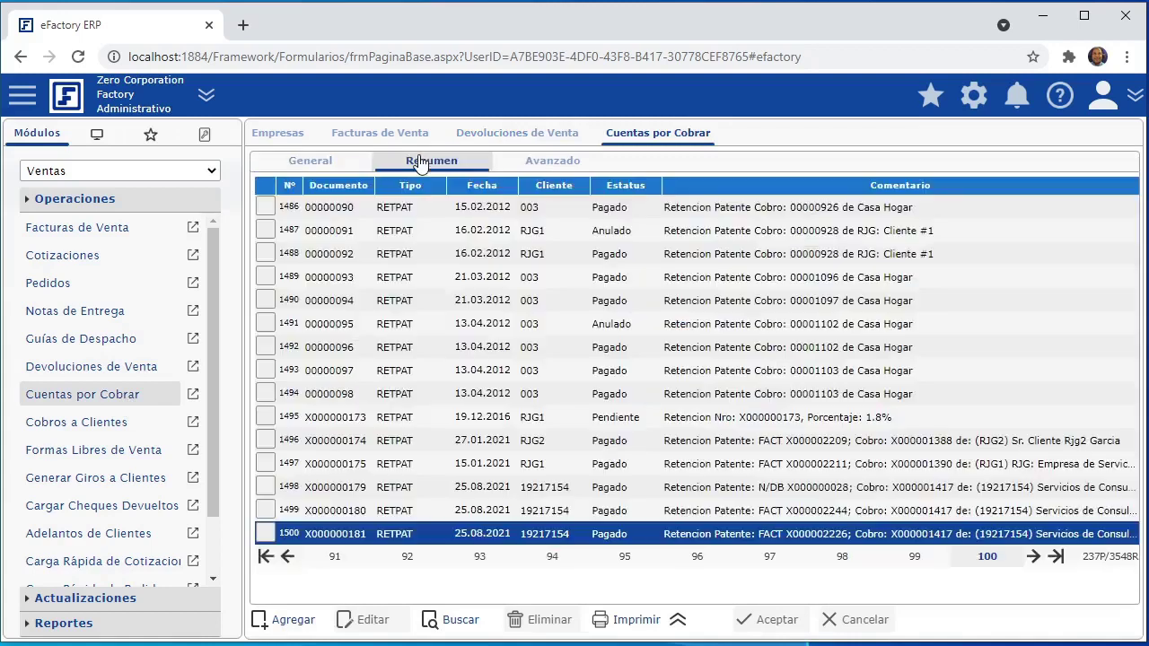
{"action": "left_click", "coordinate": [354, 161]}
Step: Search the accounts receivable documents by type N/DB and load the 22.08.2021 debit note of Servicios de Consultoria
{"action": "left_click", "coordinate": [433, 627]}
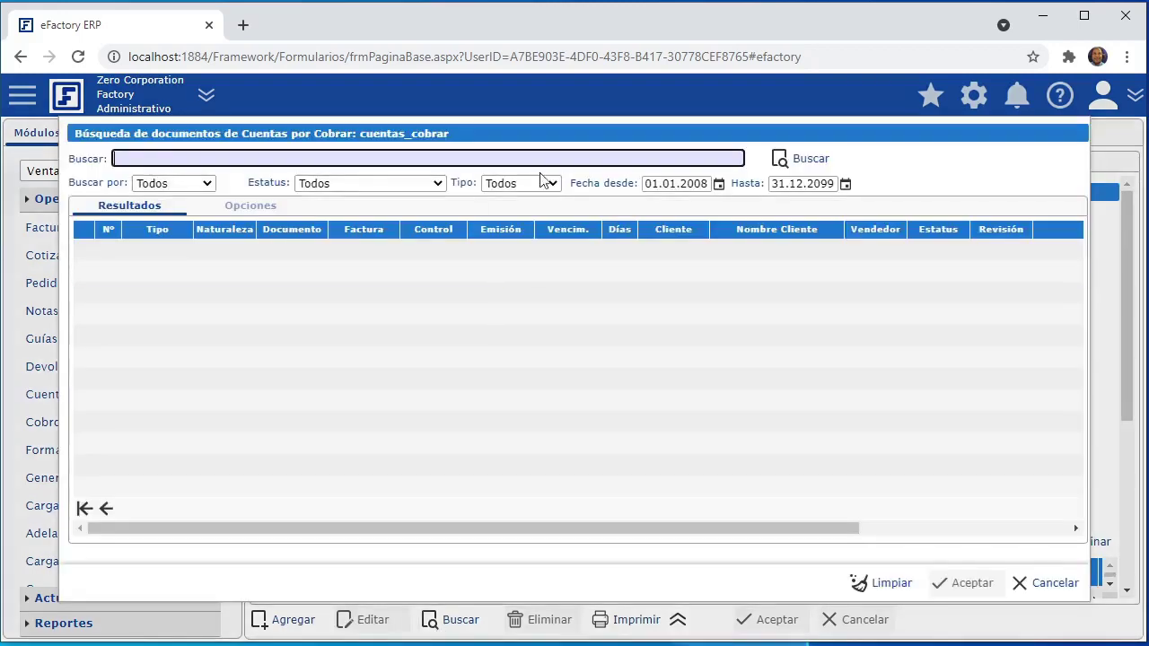
{"action": "left_click", "coordinate": [529, 183]}
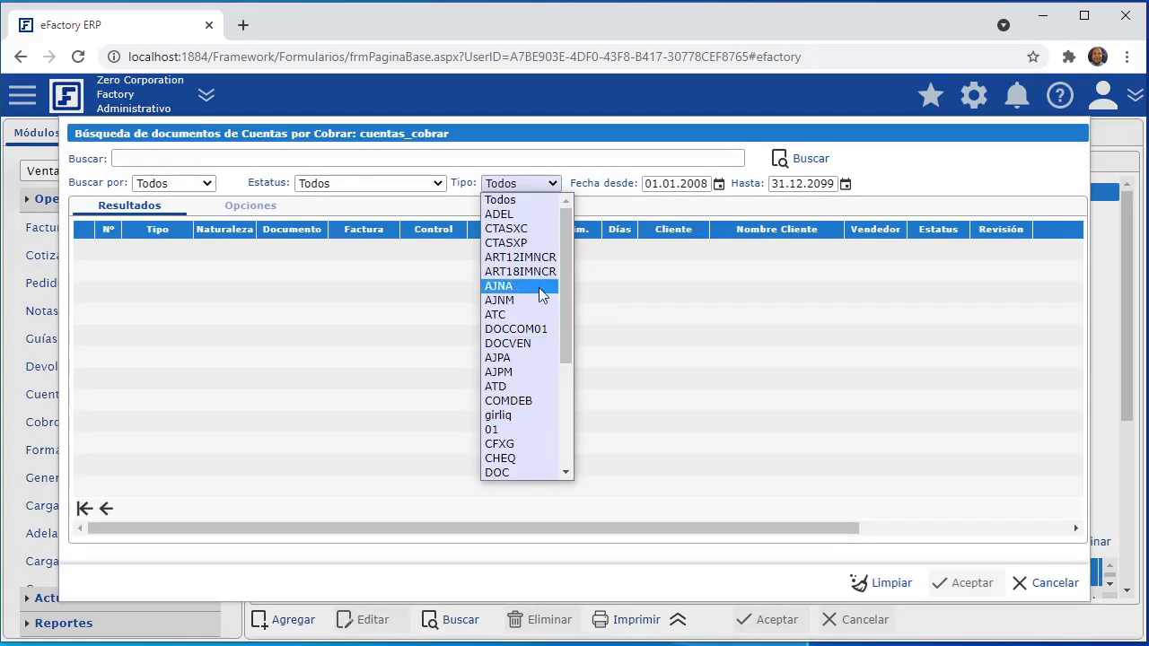
{"action": "scroll", "coordinate": [563, 440], "scroll_direction": "down", "scroll_amount": 3}
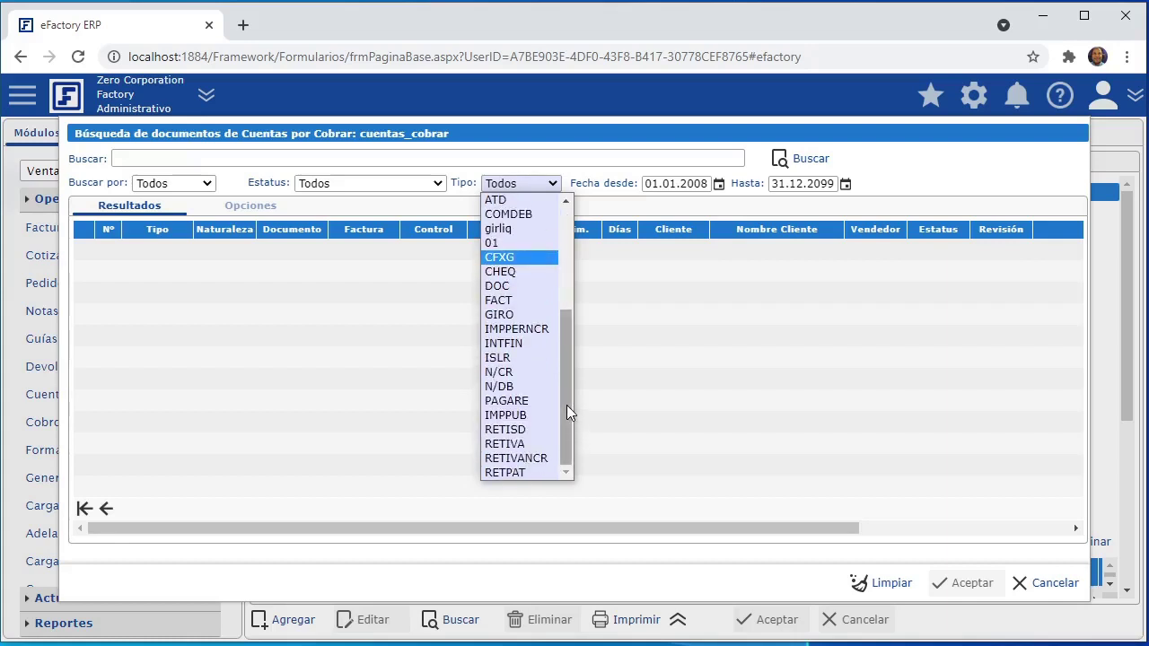
{"action": "left_click", "coordinate": [525, 387]}
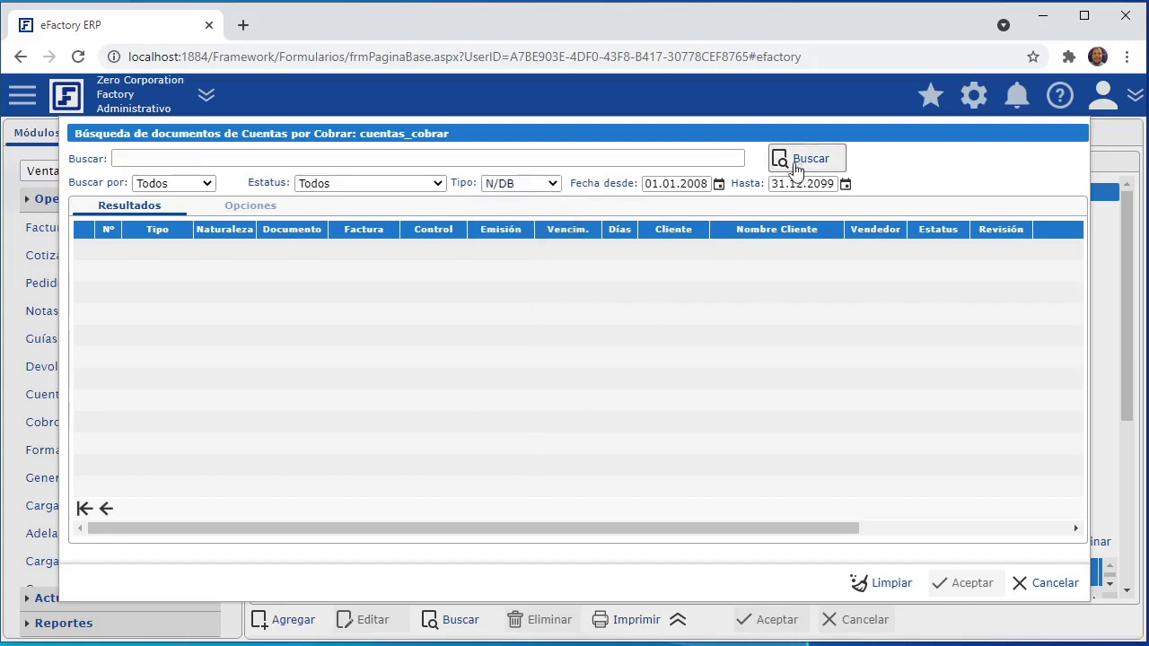
{"action": "left_click", "coordinate": [790, 162]}
{"action": "left_click", "coordinate": [236, 546]}
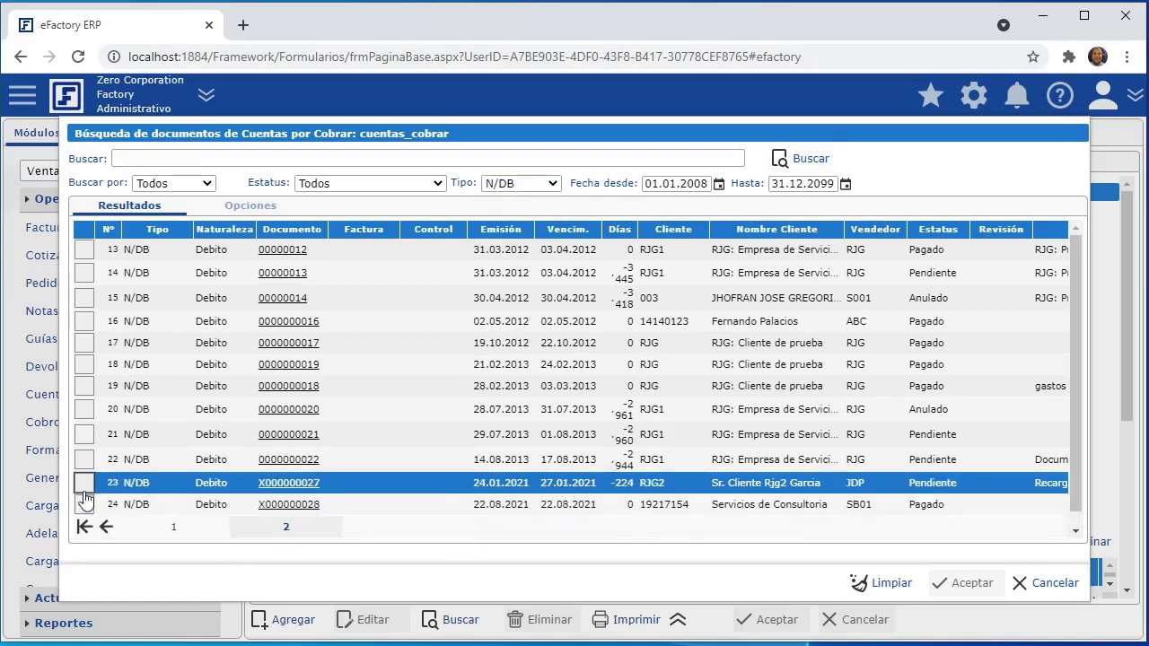
{"action": "left_click", "coordinate": [963, 583]}
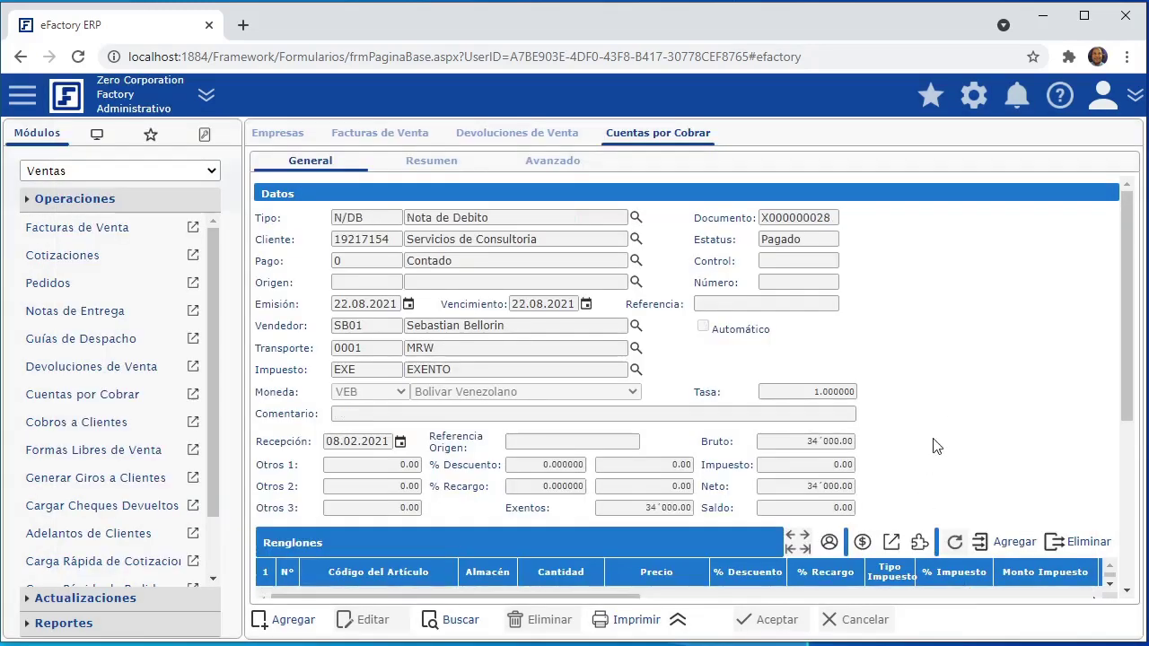
Step: Examine the debit note's add-on options for the Costa Rica electronic receipt, its document type and its main fields
{"action": "left_click", "coordinate": [922, 542]}
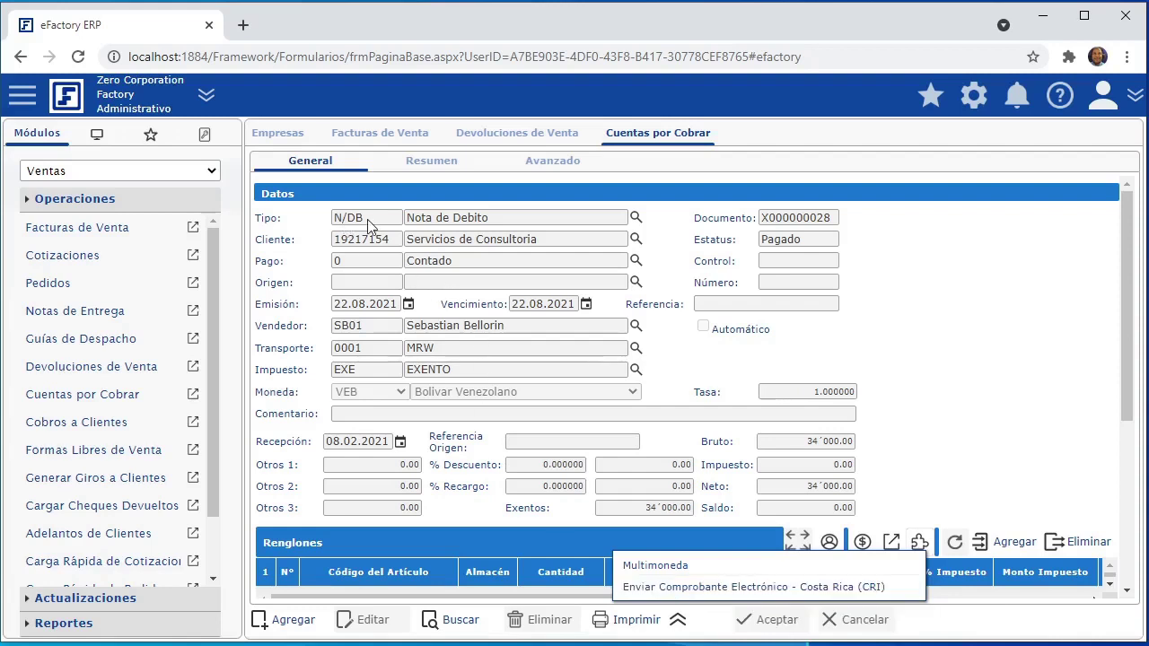
{"action": "left_click", "coordinate": [343, 219]}
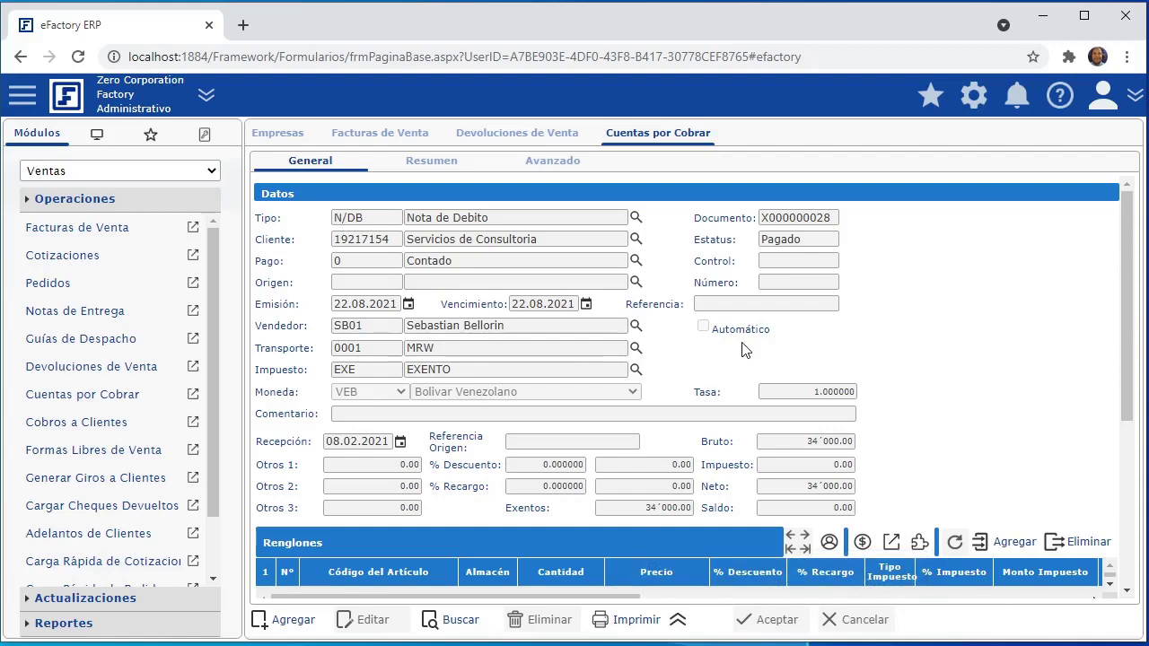
{"action": "scroll", "coordinate": [537, 455], "scroll_direction": "down", "scroll_amount": 1}
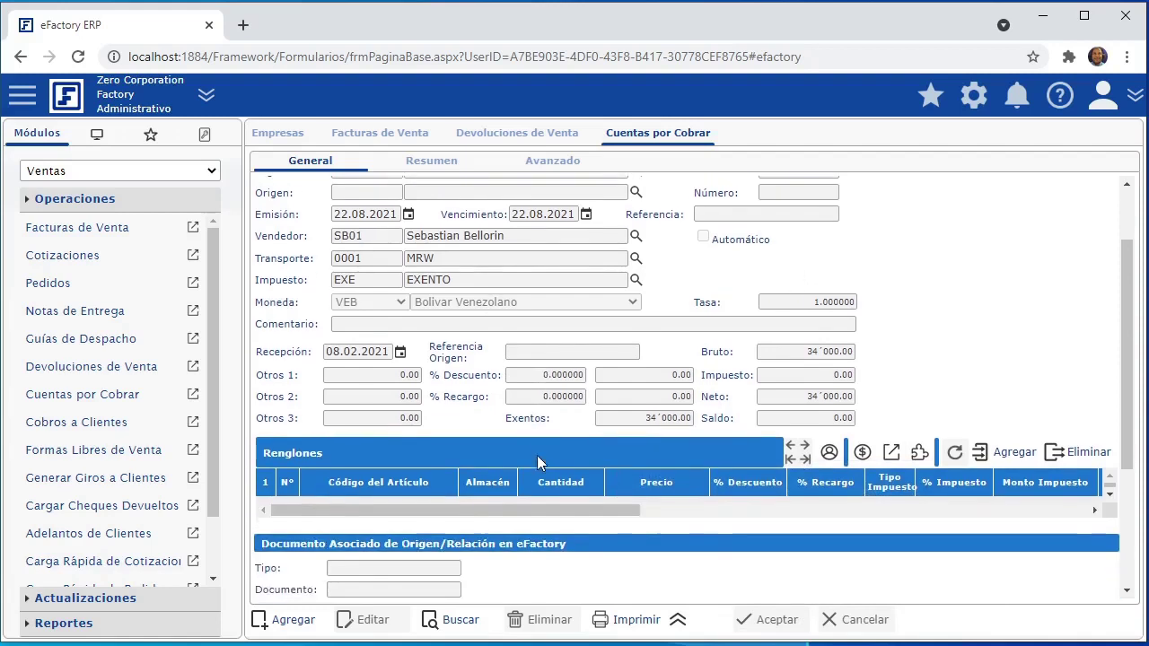
{"action": "scroll", "coordinate": [492, 441], "scroll_direction": "up", "scroll_amount": 1}
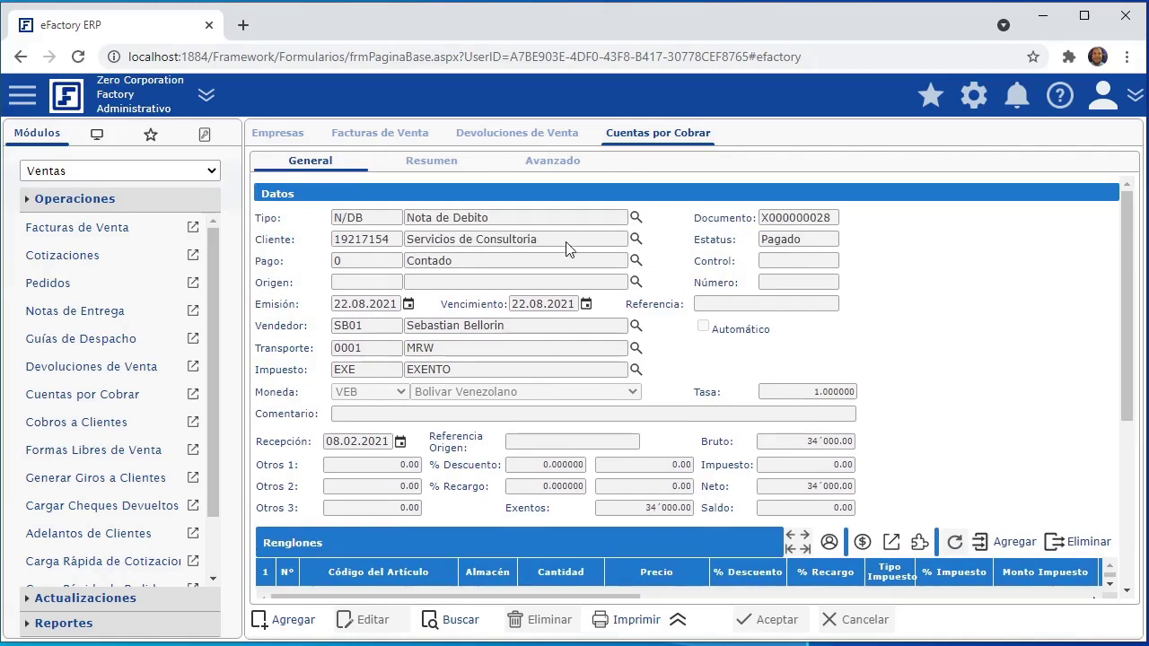
{"action": "left_click_drag", "start_coordinate": [336, 219], "coordinate": [364, 229]}
{"action": "left_click", "coordinate": [676, 224]}
{"action": "scroll", "coordinate": [363, 536], "scroll_direction": "down", "scroll_amount": 1}
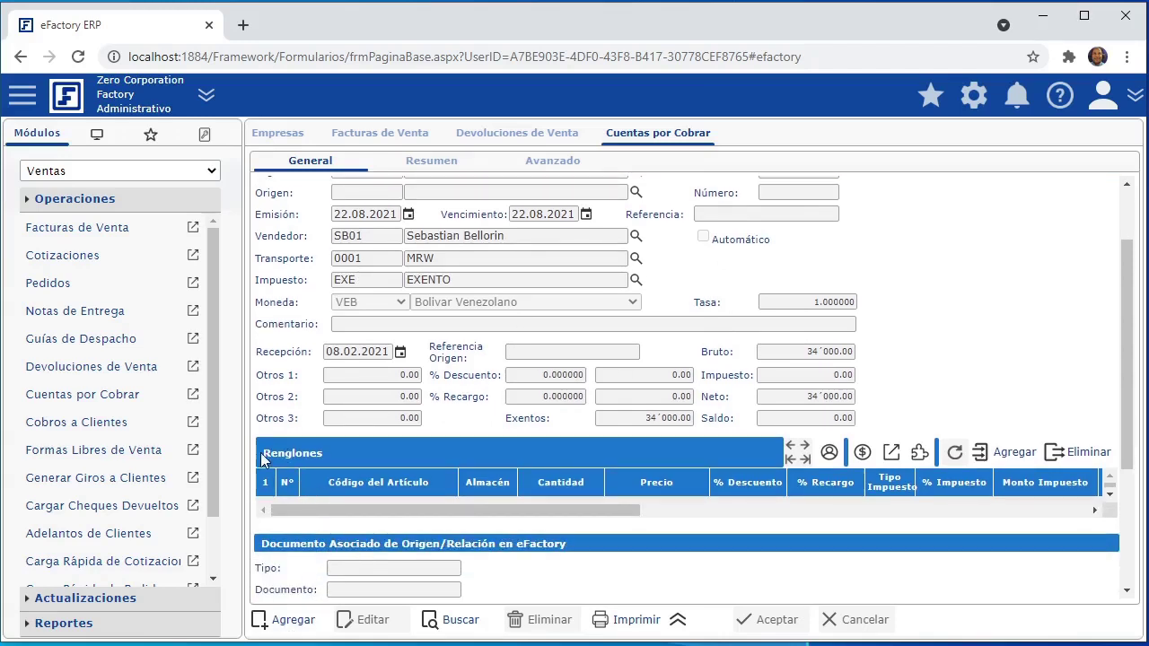
{"action": "left_click", "coordinate": [269, 619]}
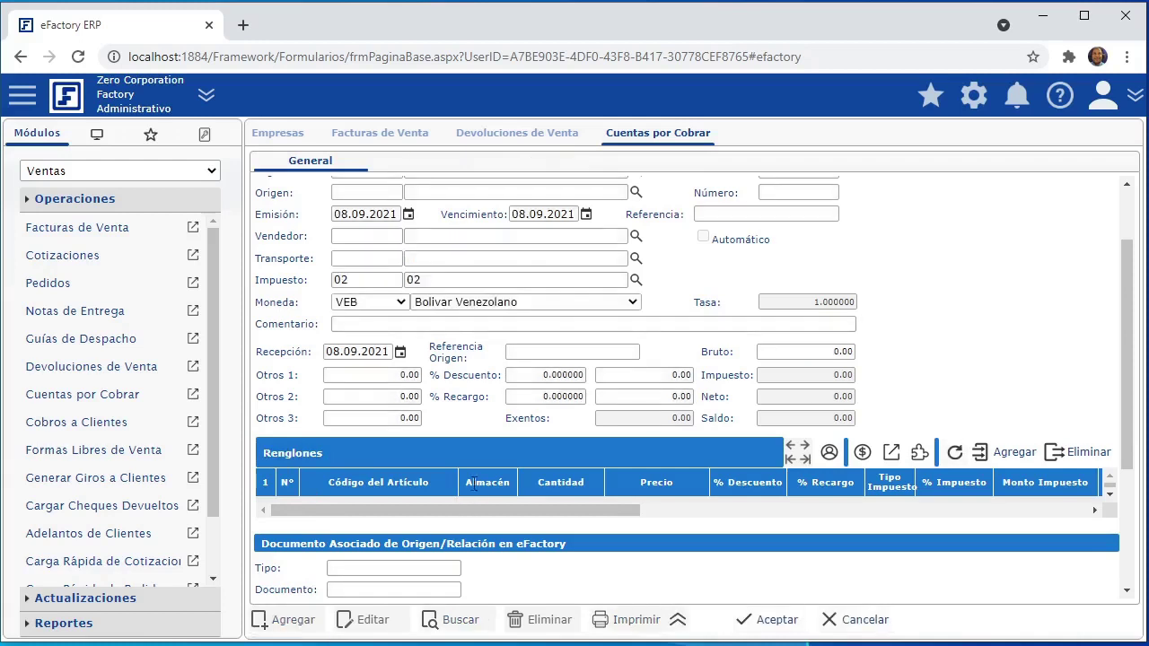
{"action": "left_click", "coordinate": [1014, 456]}
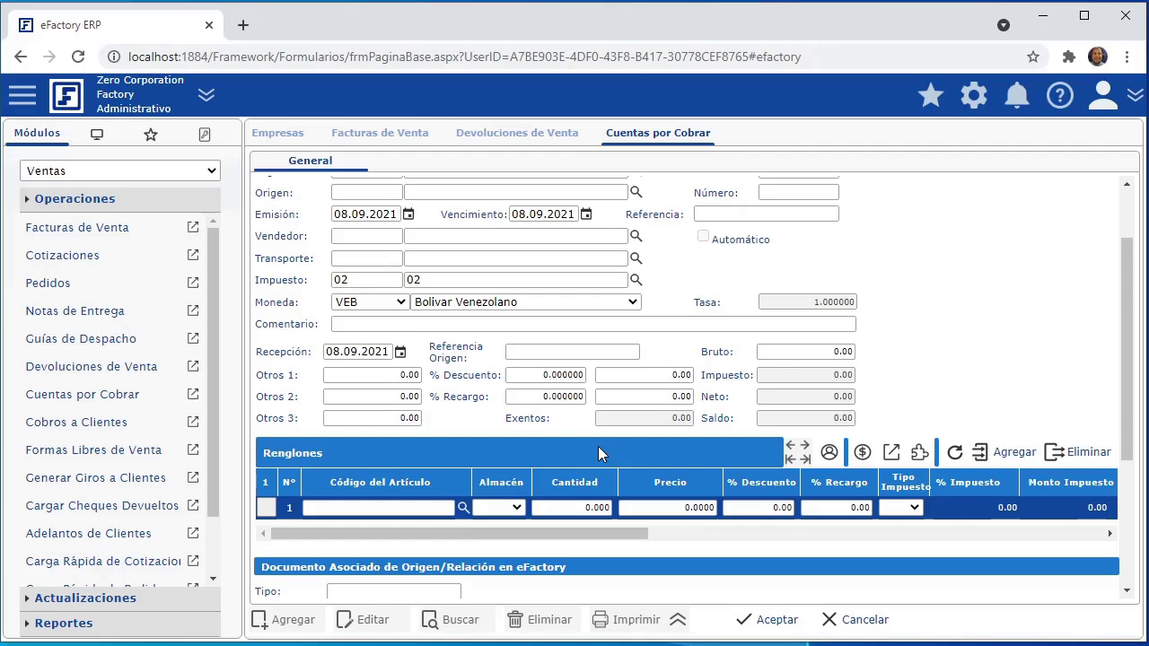
{"action": "left_click", "coordinate": [420, 506]}
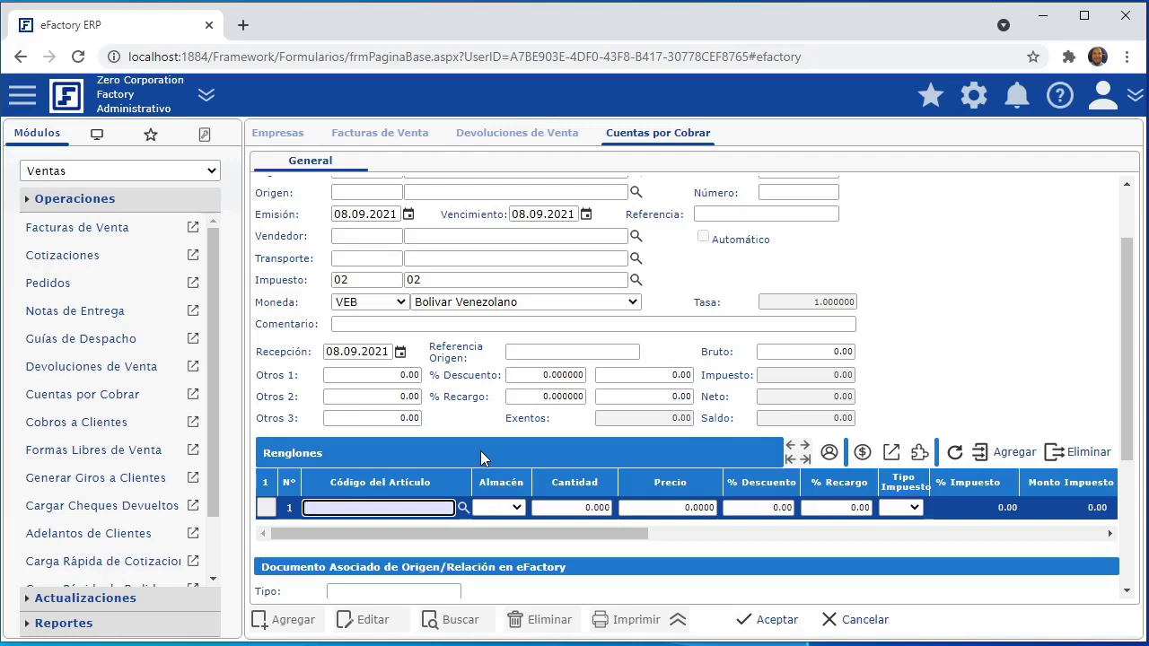
{"action": "left_click", "coordinate": [640, 442]}
{"action": "left_click", "coordinate": [882, 628]}
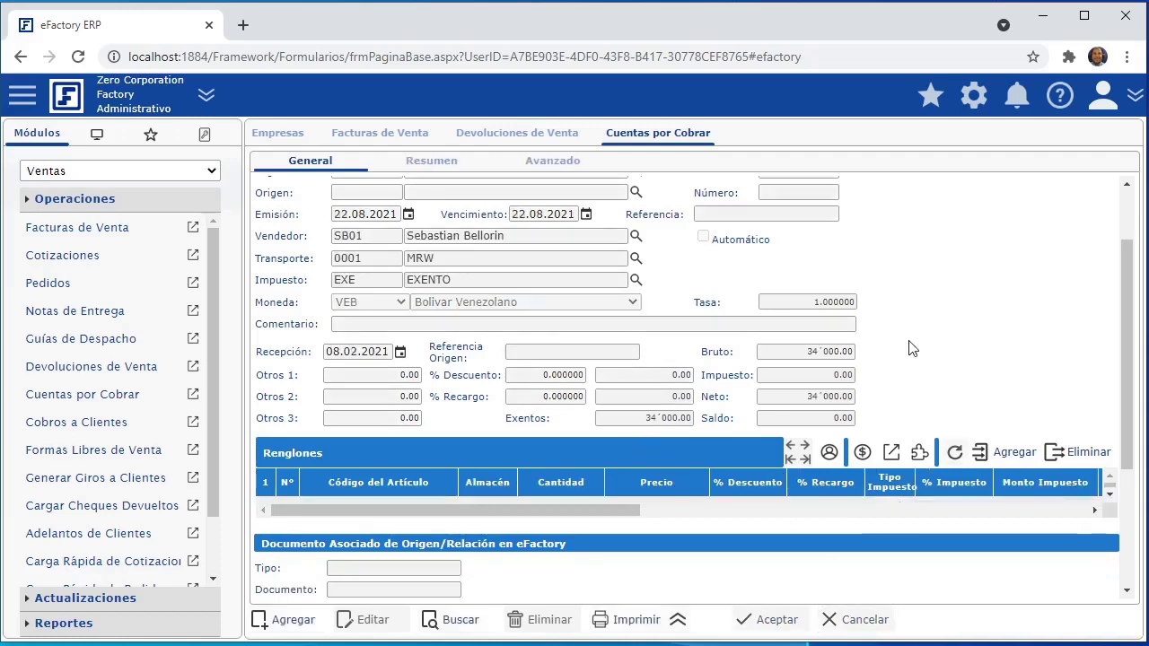
Step: Examine the debit note's associated origin document fields, its concept and fiscal fields, and its document type
{"action": "scroll", "coordinate": [531, 249], "scroll_direction": "down", "scroll_amount": 4}
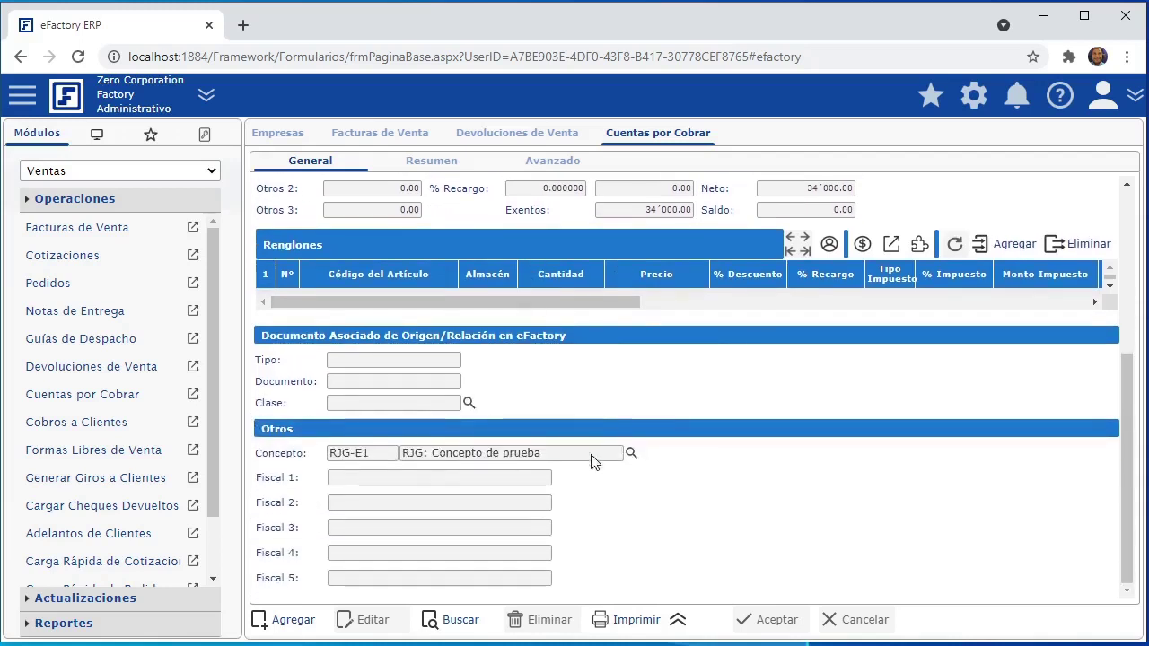
{"action": "scroll", "coordinate": [592, 462], "scroll_direction": "up", "scroll_amount": 2}
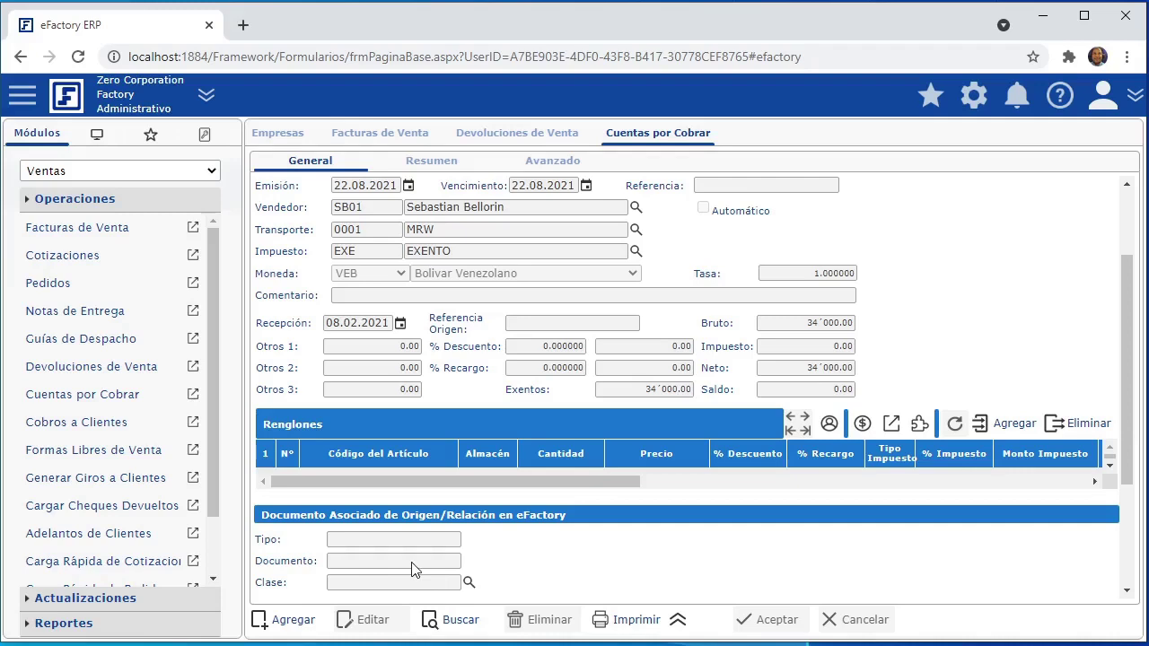
{"action": "scroll", "coordinate": [368, 189], "scroll_direction": "up", "scroll_amount": 2}
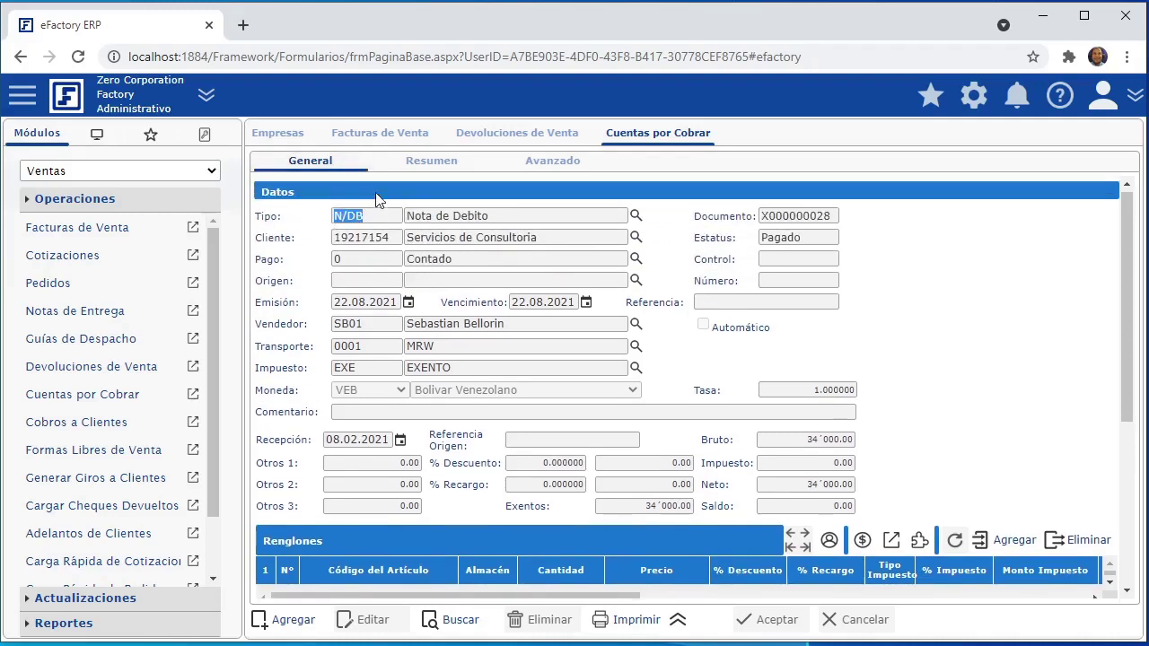
{"action": "scroll", "coordinate": [377, 202], "scroll_direction": "up", "scroll_amount": 1}
{"action": "scroll", "coordinate": [325, 535], "scroll_direction": "down", "scroll_amount": 2}
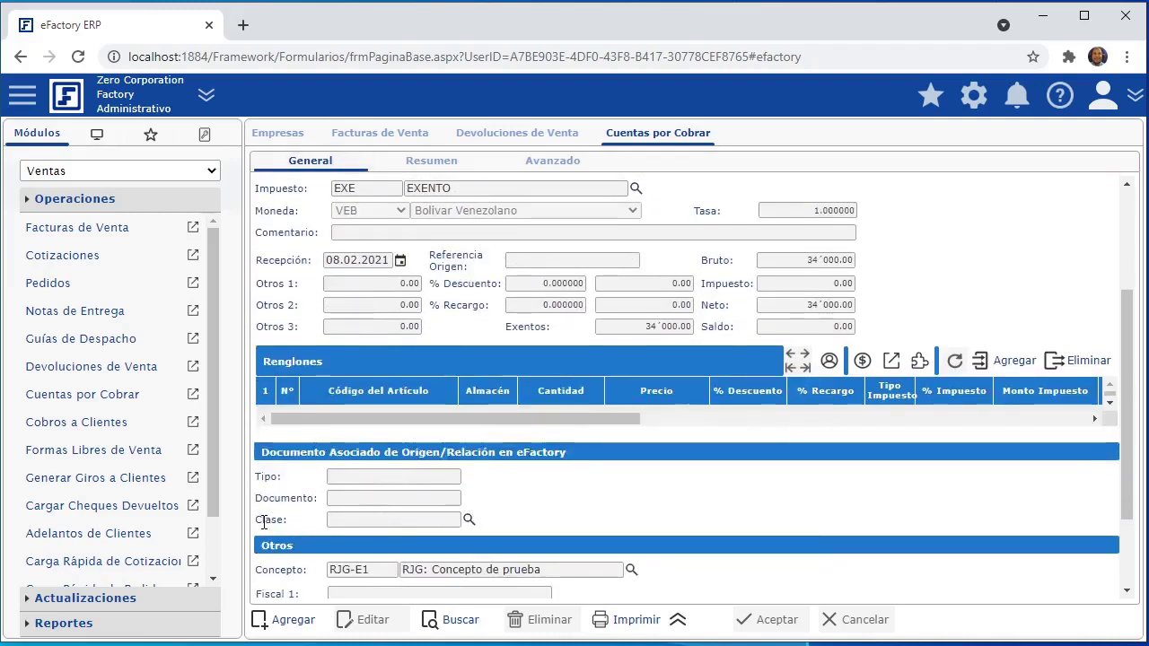
Step: Start a new accounts receivable document and set the associated origin document's class to FACT
{"action": "left_click", "coordinate": [294, 620]}
{"action": "left_click", "coordinate": [373, 520]}
{"action": "type", "text": "fact"}
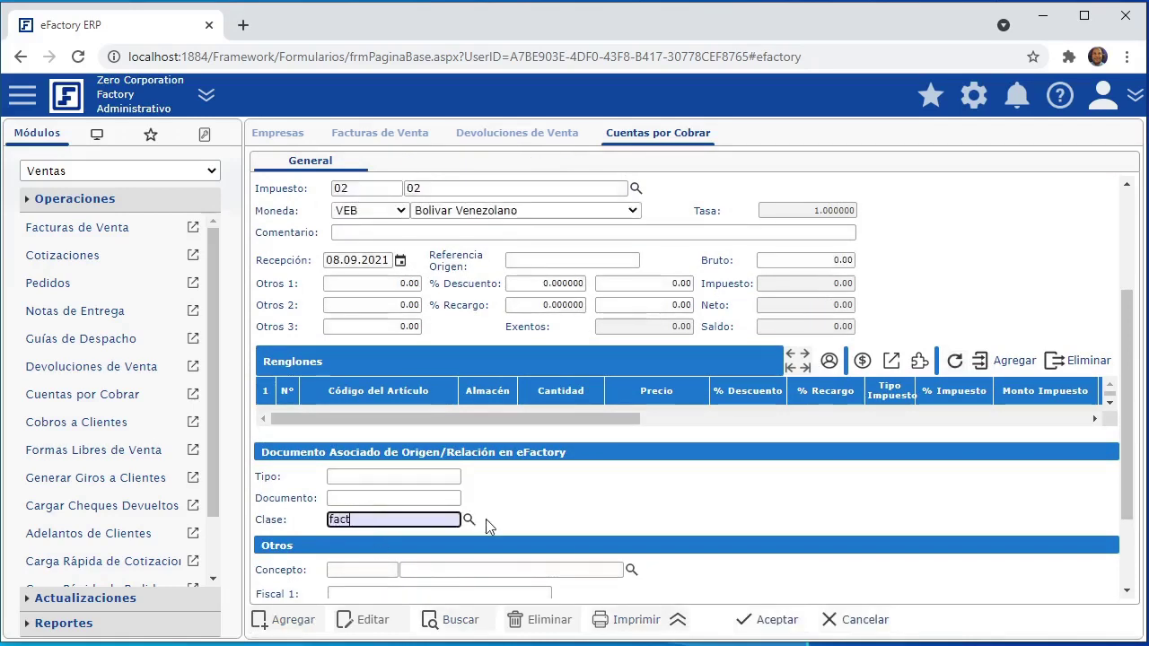
{"action": "double_click", "coordinate": [430, 522]}
{"action": "type", "text": "FACT"}
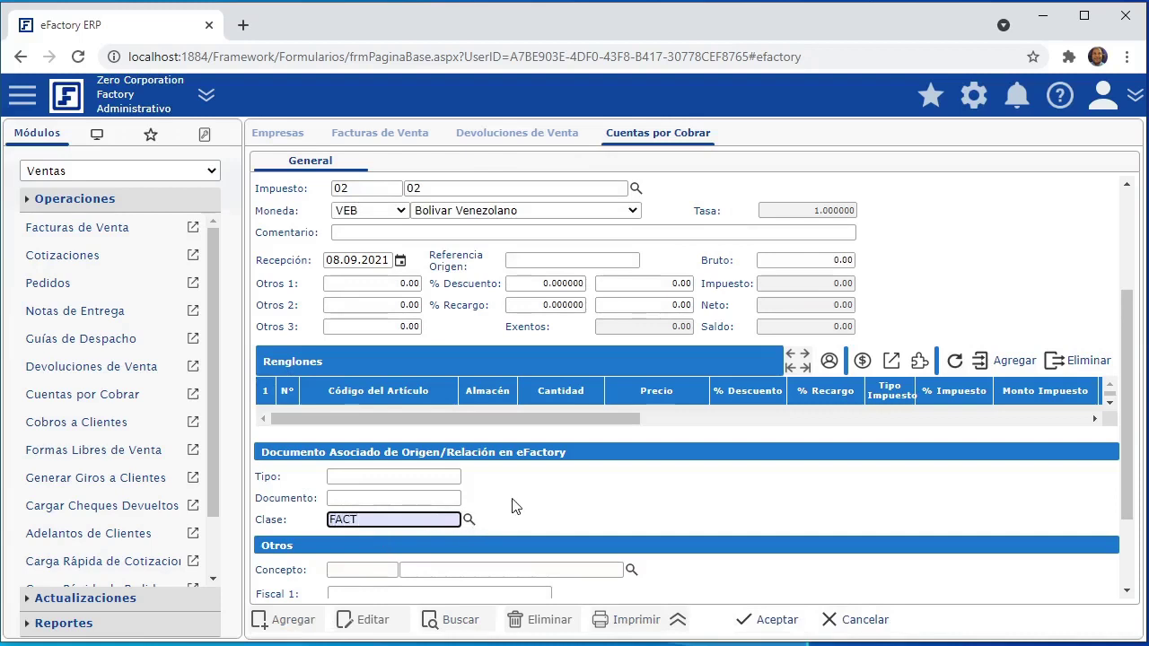
Step: Copy the document number of the confirmed sales invoice into the associated origin document's number field
{"action": "left_click", "coordinate": [351, 500]}
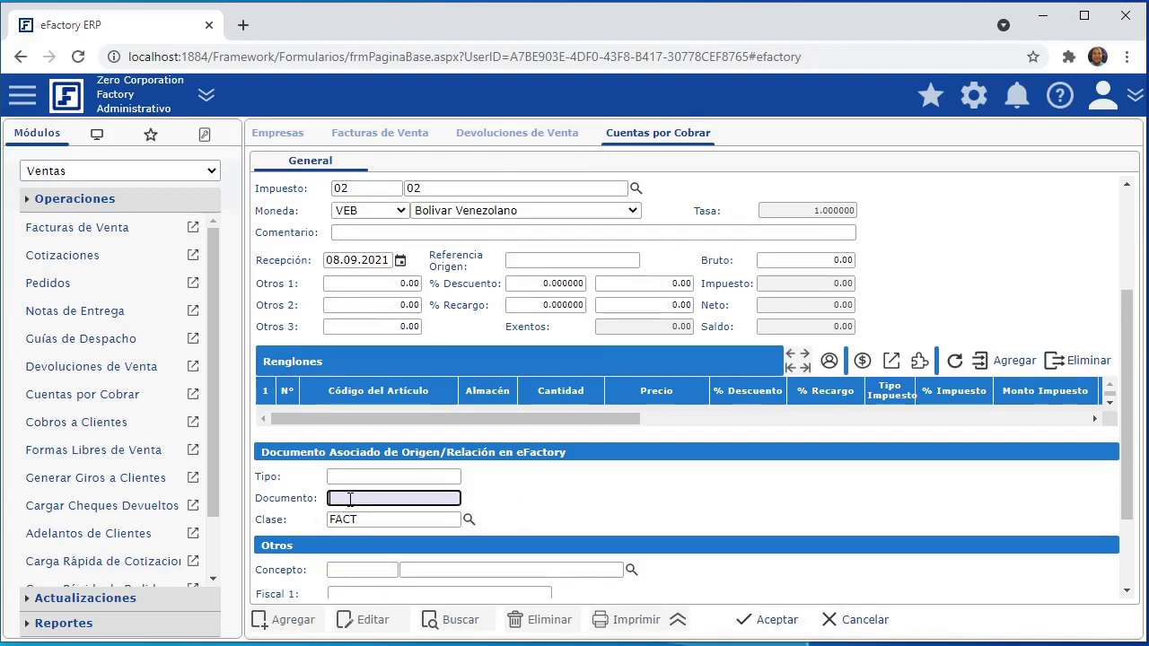
{"action": "left_click", "coordinate": [400, 136]}
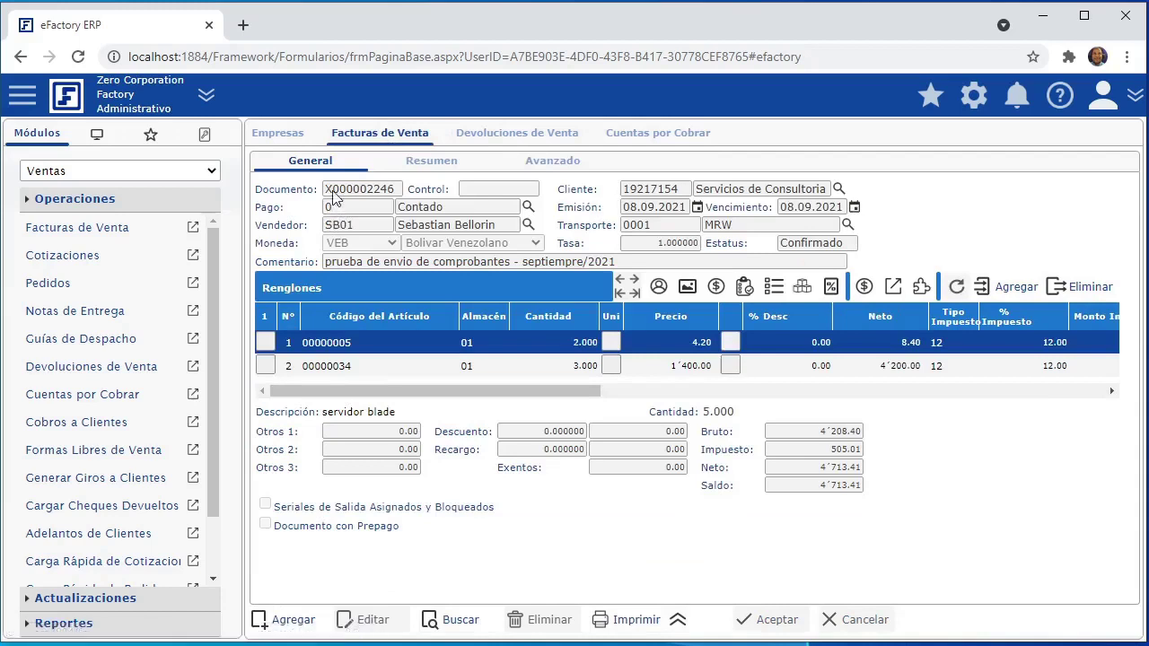
{"action": "left_click_drag", "start_coordinate": [325, 190], "coordinate": [400, 196]}
{"action": "key", "text": "ctrl+c"}
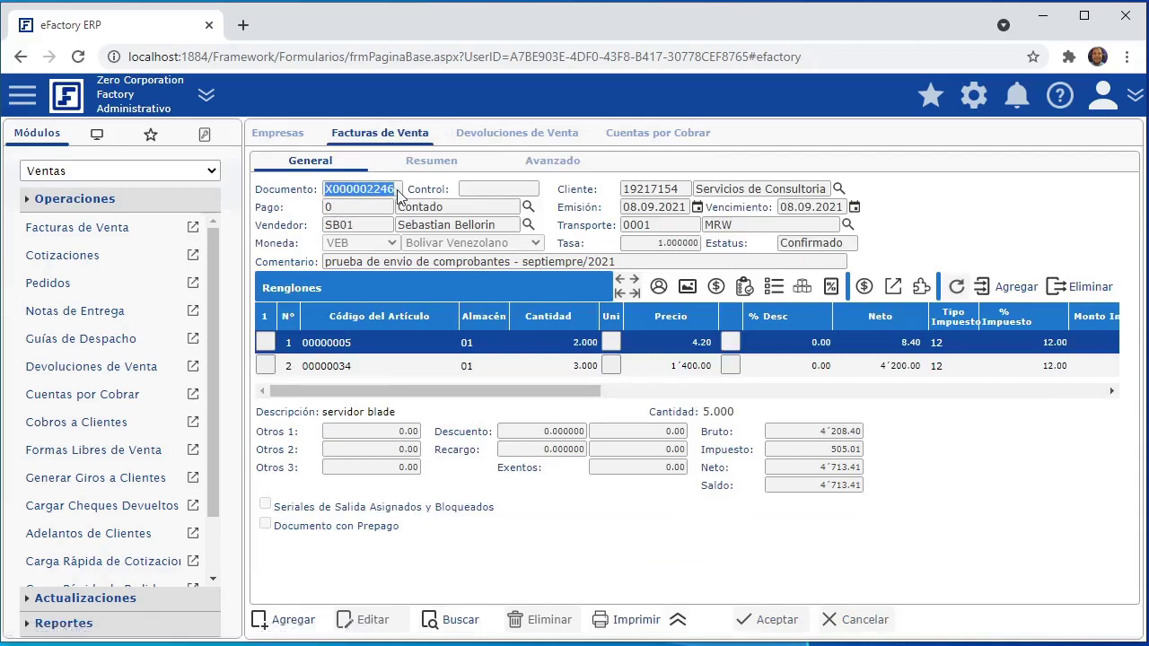
{"action": "left_click", "coordinate": [658, 133]}
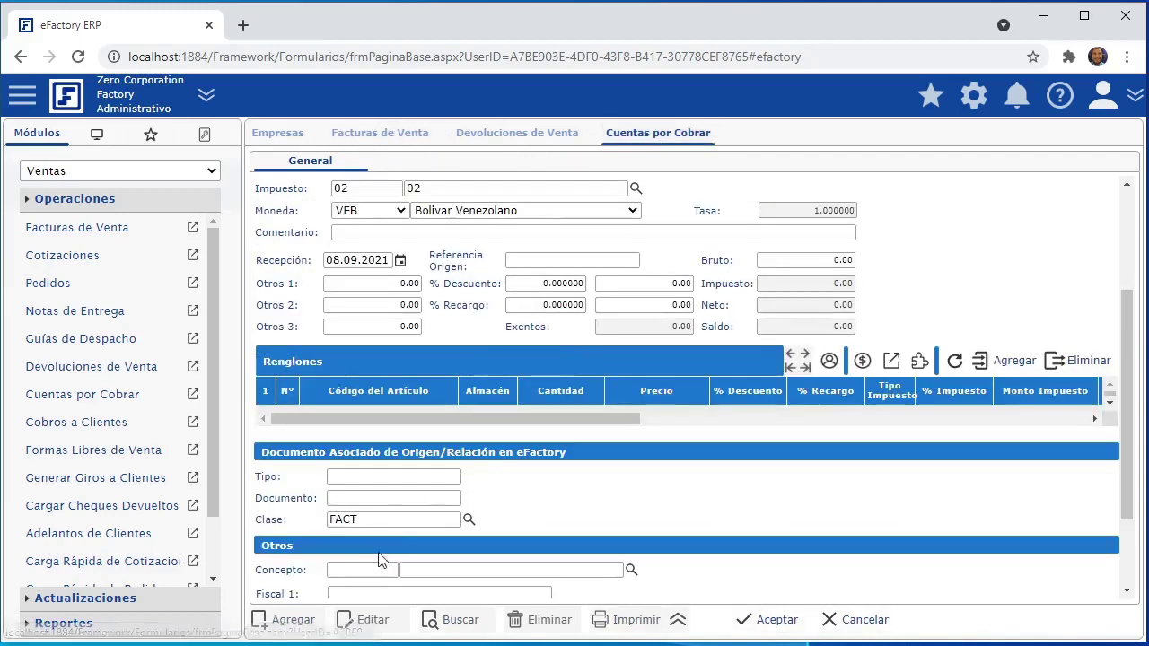
{"action": "left_click", "coordinate": [422, 499]}
{"action": "key", "text": "ctrl+v"}
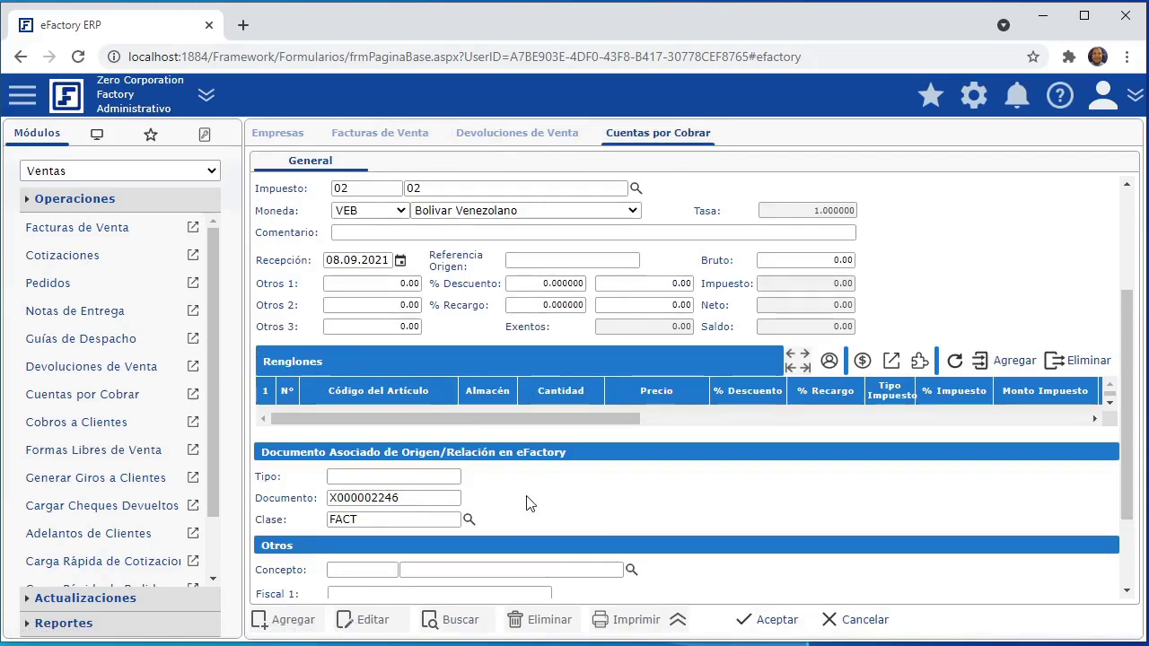
Step: Set the new accounts receivable document's type to N/DB (Nota de Debito)
{"action": "scroll", "coordinate": [528, 504], "scroll_direction": "up", "scroll_amount": 3}
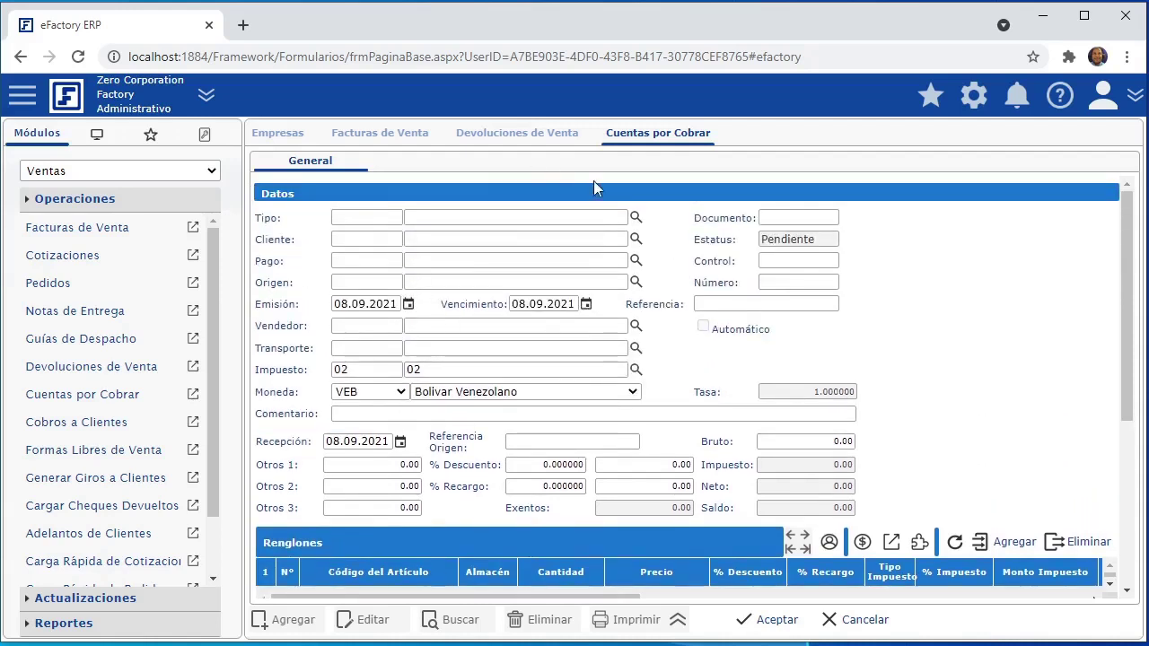
{"action": "left_click", "coordinate": [356, 217]}
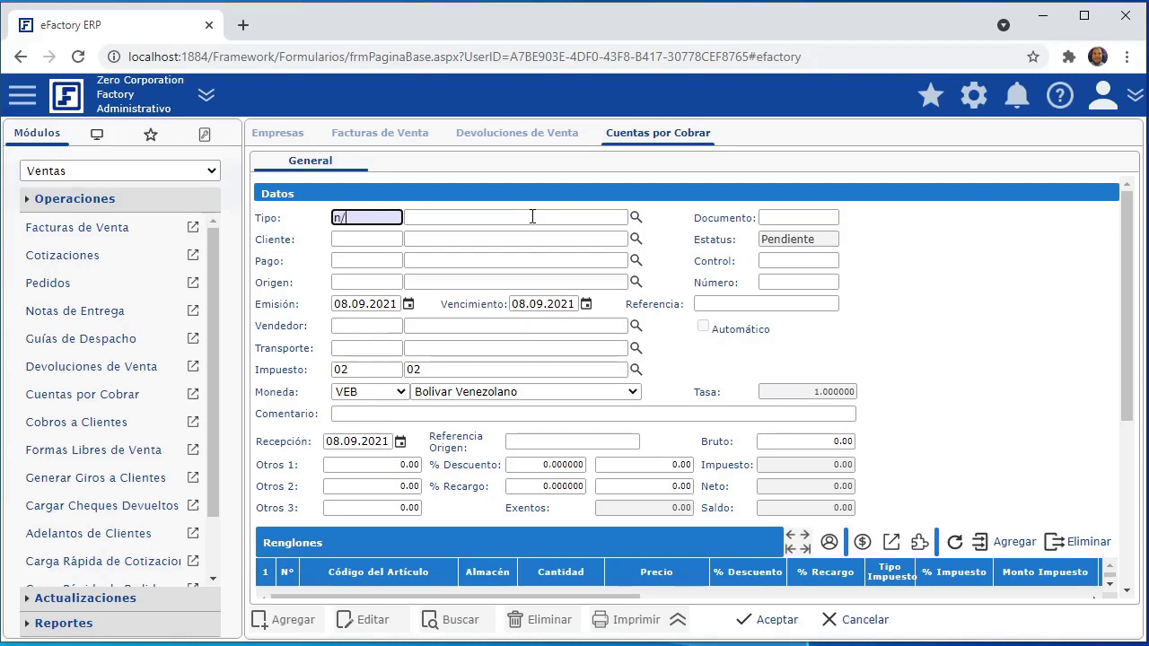
{"action": "type", "text": "db"}
{"action": "key", "text": "Tab"}
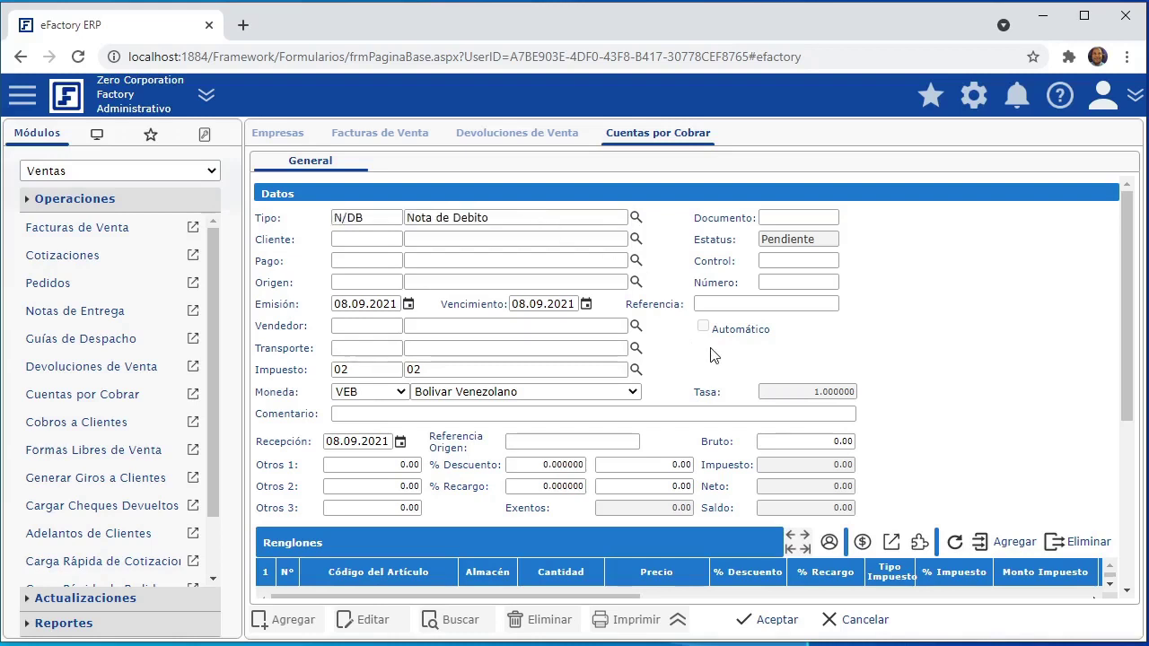
Step: Review the associated origin document's number and class alongside the debit note's document type
{"action": "scroll", "coordinate": [718, 357], "scroll_direction": "down", "scroll_amount": 3}
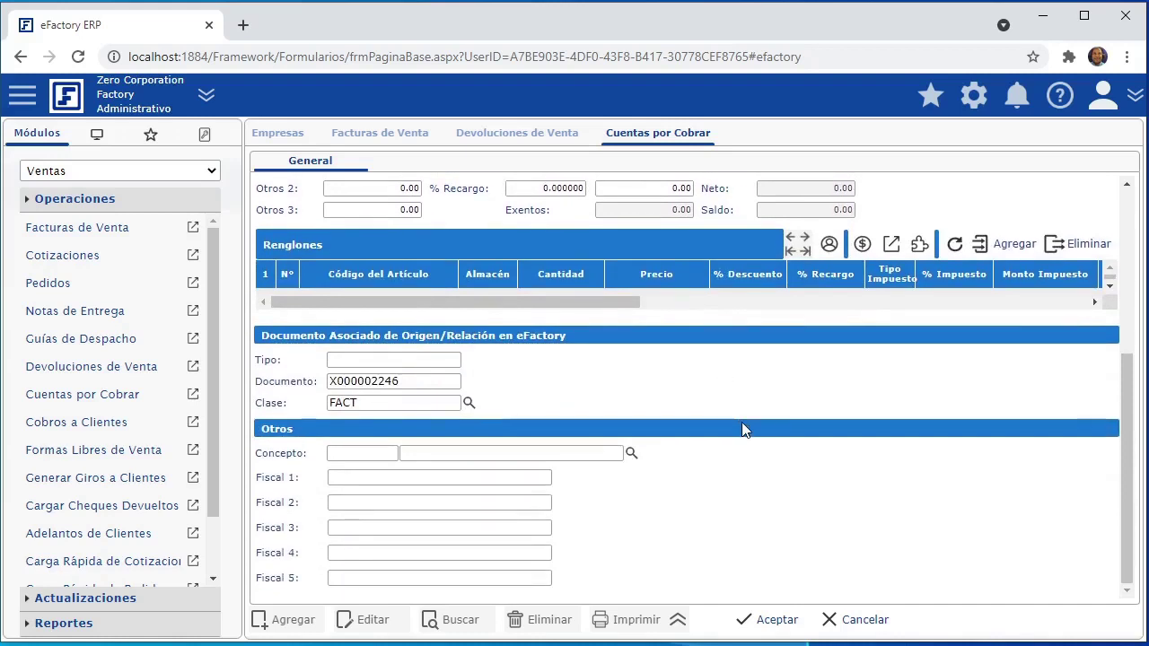
{"action": "left_click", "coordinate": [429, 381]}
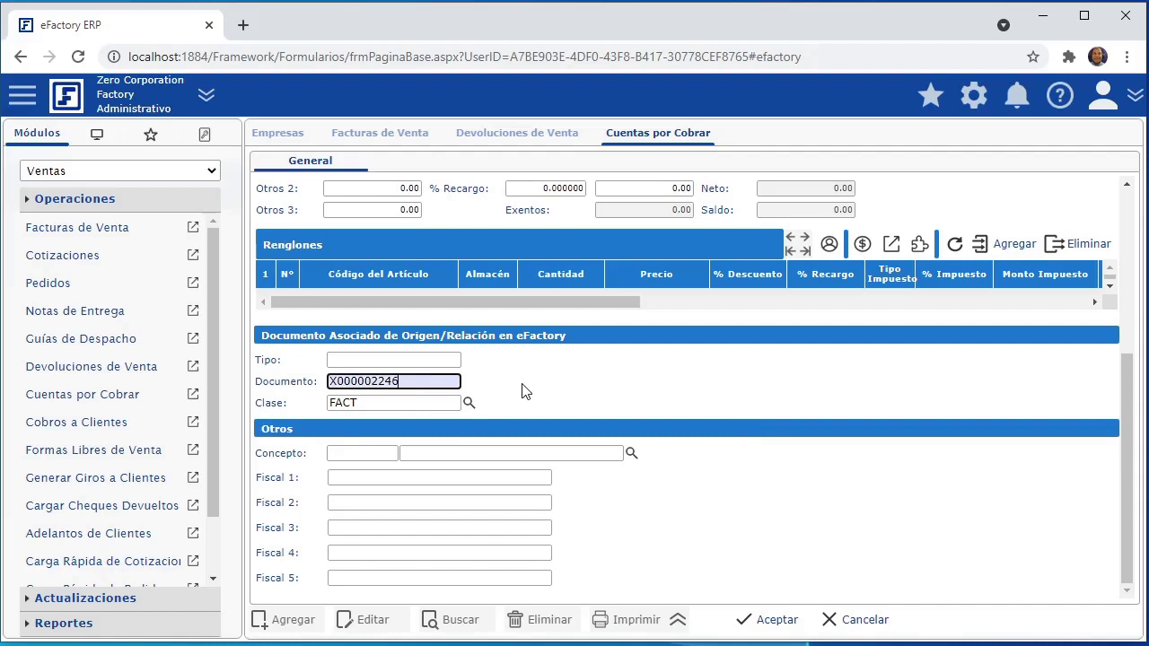
{"action": "scroll", "coordinate": [642, 423], "scroll_direction": "up", "scroll_amount": 4}
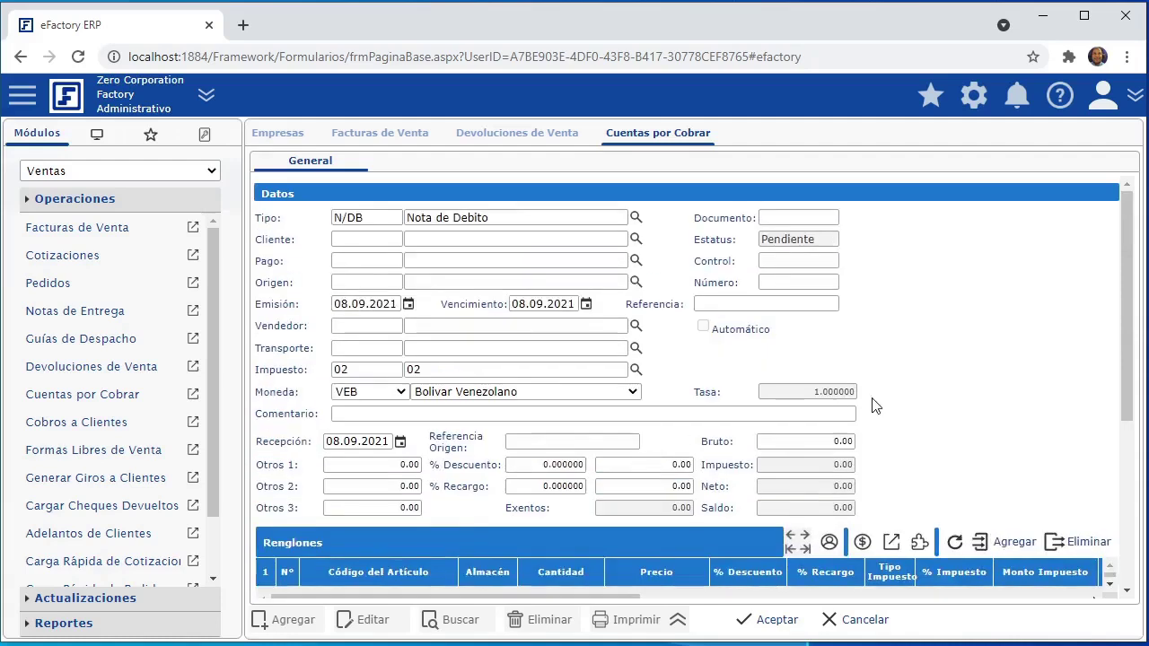
{"action": "scroll", "coordinate": [719, 503], "scroll_direction": "down", "scroll_amount": 3}
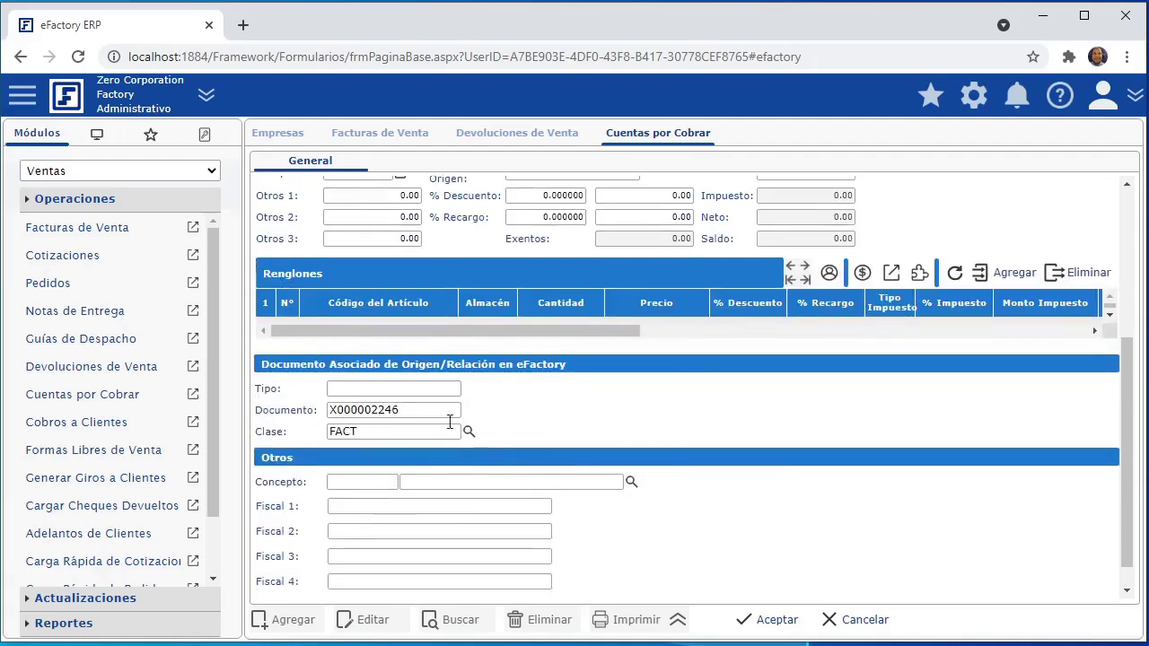
{"action": "double_click", "coordinate": [338, 409]}
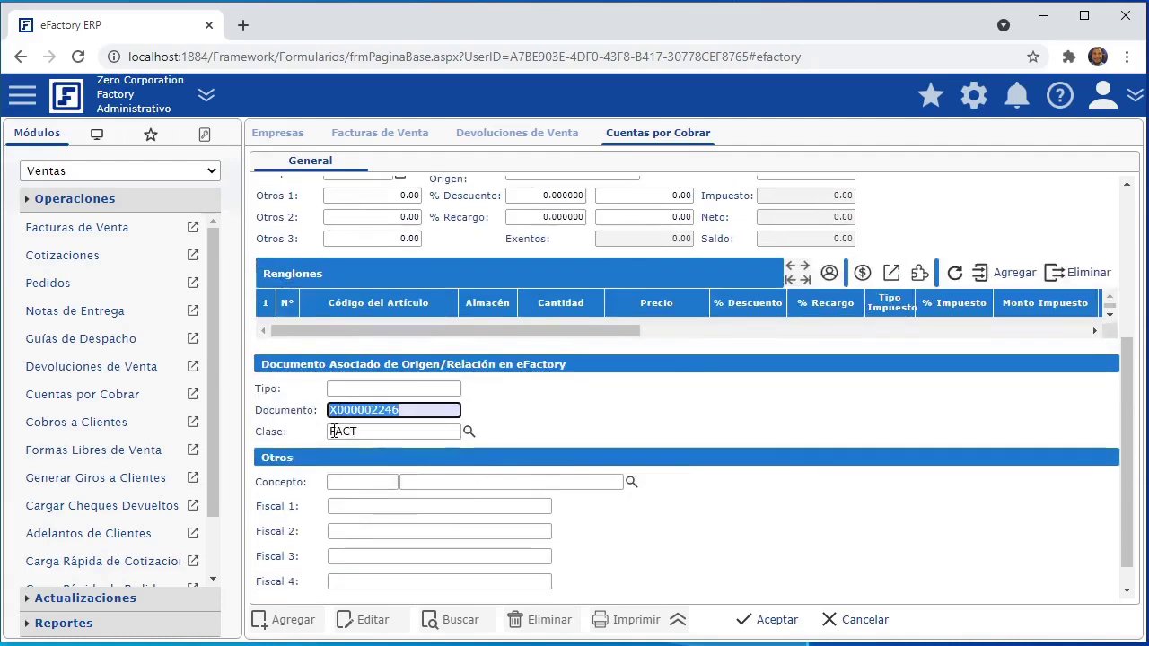
{"action": "double_click", "coordinate": [333, 432]}
{"action": "scroll", "coordinate": [521, 436], "scroll_direction": "up", "scroll_amount": 3}
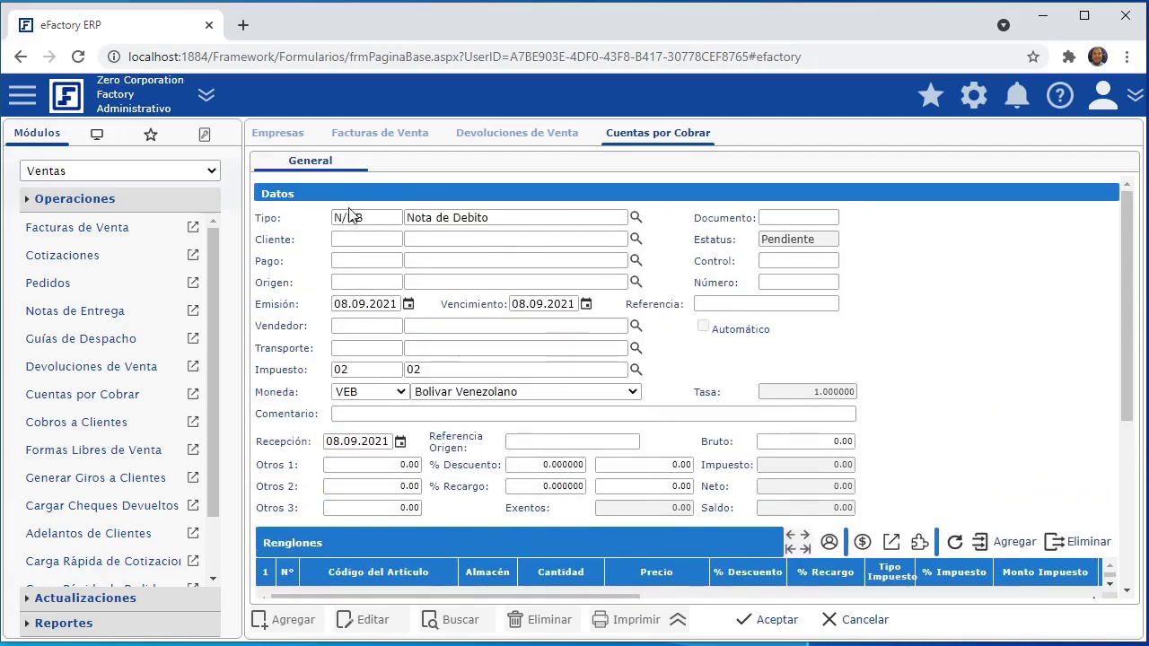
Step: Change the accounts receivable document's type to N/CR (Nota de Credito)
{"action": "double_click", "coordinate": [349, 215]}
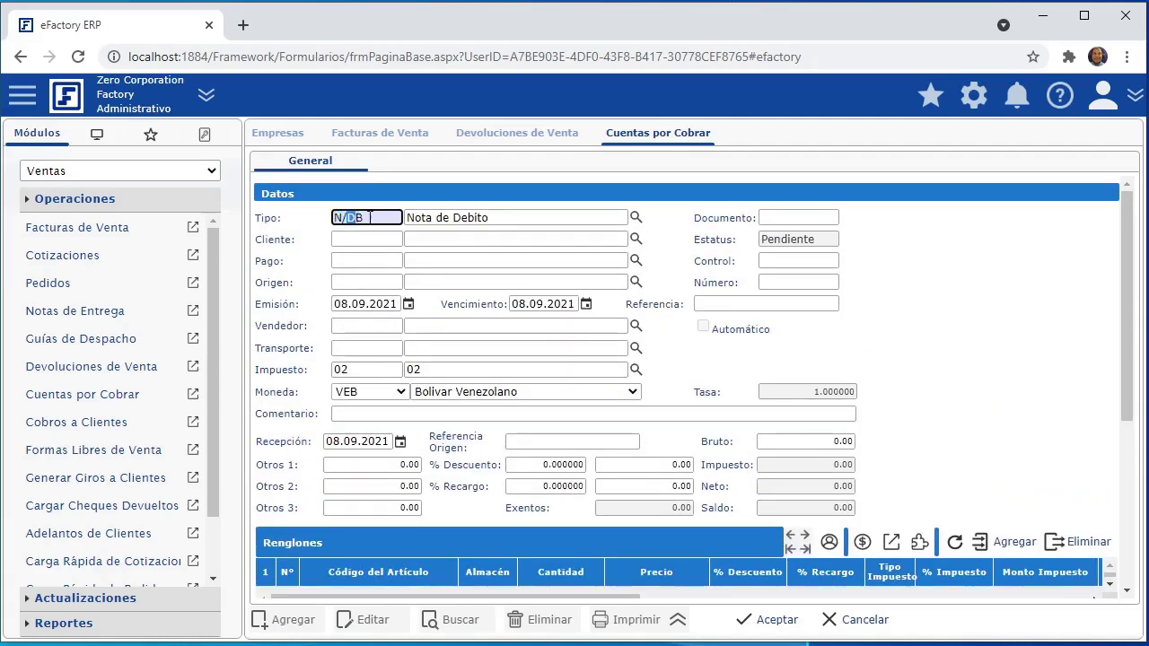
{"action": "type", "text": "CR"}
{"action": "key", "text": "Tab"}
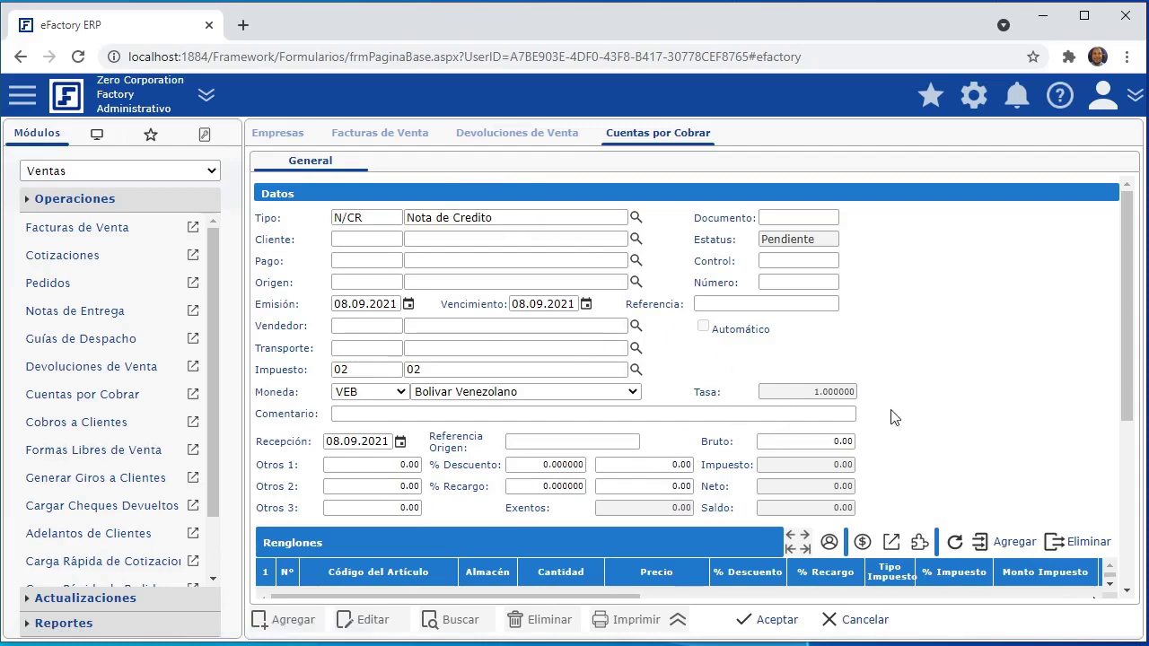
{"action": "scroll", "coordinate": [890, 467], "scroll_direction": "down", "scroll_amount": 3}
{"action": "scroll", "coordinate": [526, 511], "scroll_direction": "up", "scroll_amount": 3}
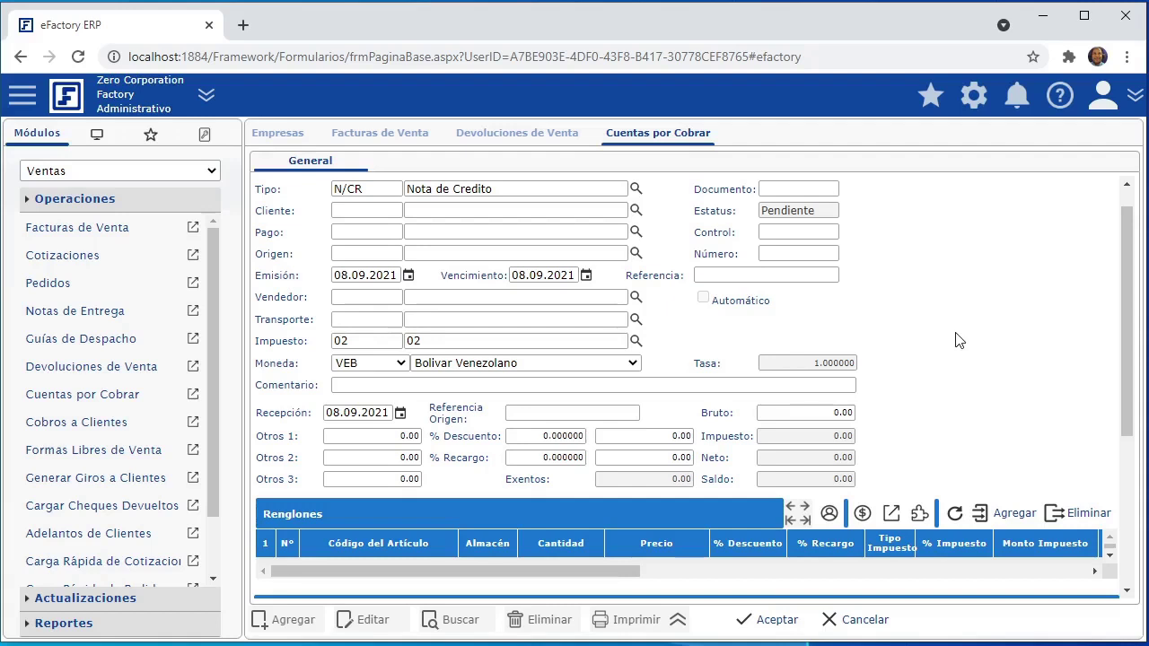
Step: Open the sales invoice reports and choose Listado de Facturas de Venta con sus Comprobantes Electrónicos
{"action": "left_click", "coordinate": [170, 627]}
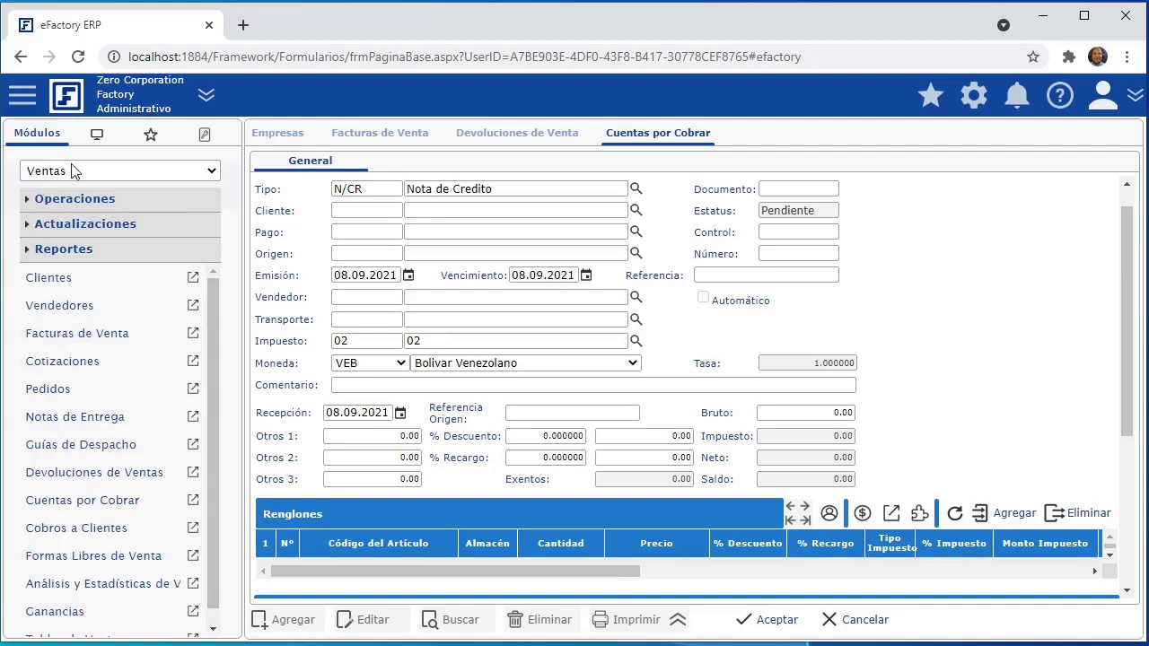
{"action": "left_click", "coordinate": [99, 339]}
{"action": "left_click", "coordinate": [745, 162]}
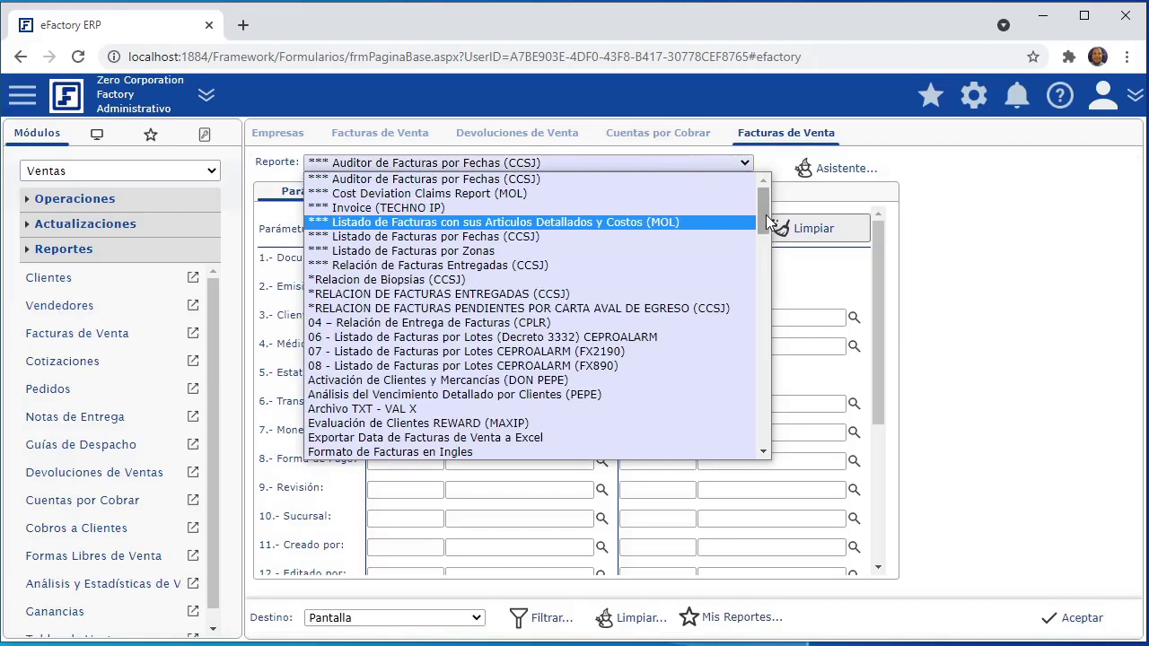
{"action": "left_click_drag", "start_coordinate": [765, 213], "coordinate": [748, 281]}
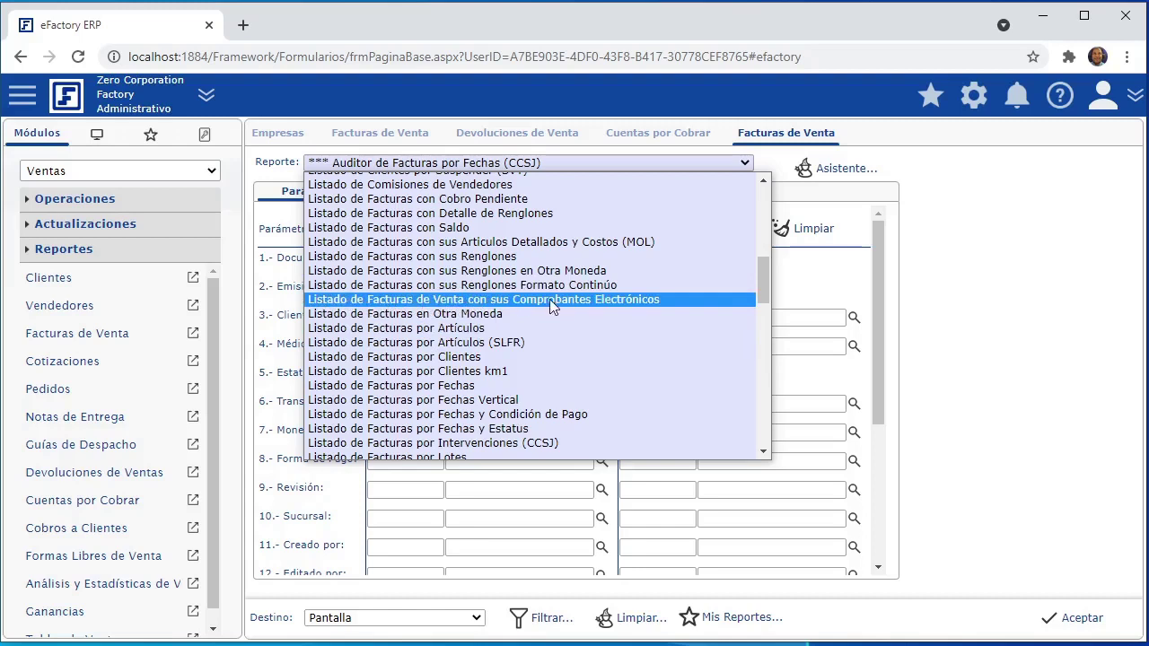
{"action": "left_click", "coordinate": [635, 299]}
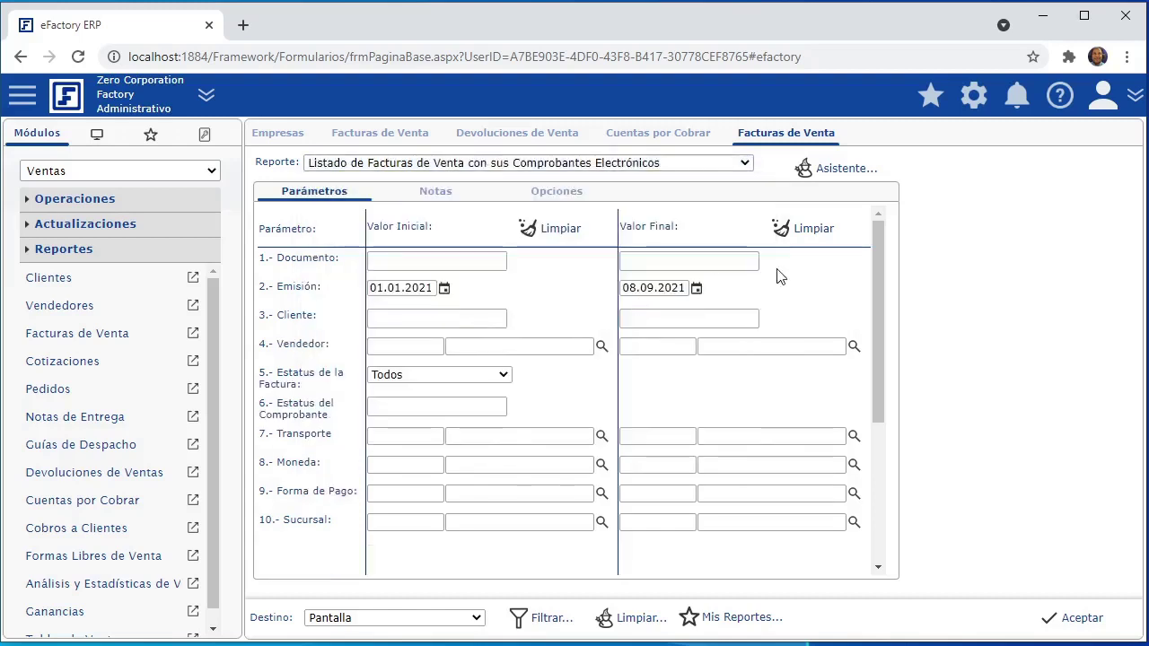
Step: Generate the report on screen, fit its page to the viewer's width and widen the report window for reading
{"action": "left_click", "coordinate": [397, 285]}
{"action": "left_click", "coordinate": [1087, 618]}
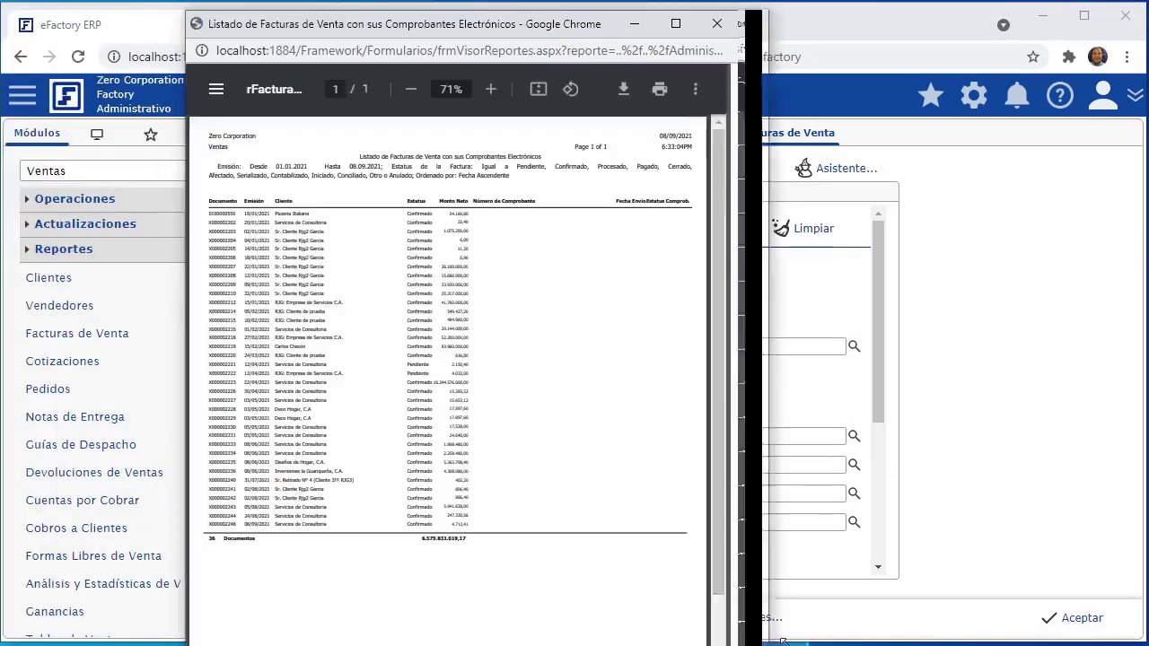
{"action": "left_click_drag", "start_coordinate": [370, 45], "coordinate": [683, 52]}
{"action": "left_click_drag", "start_coordinate": [521, 27], "coordinate": [961, 175]}
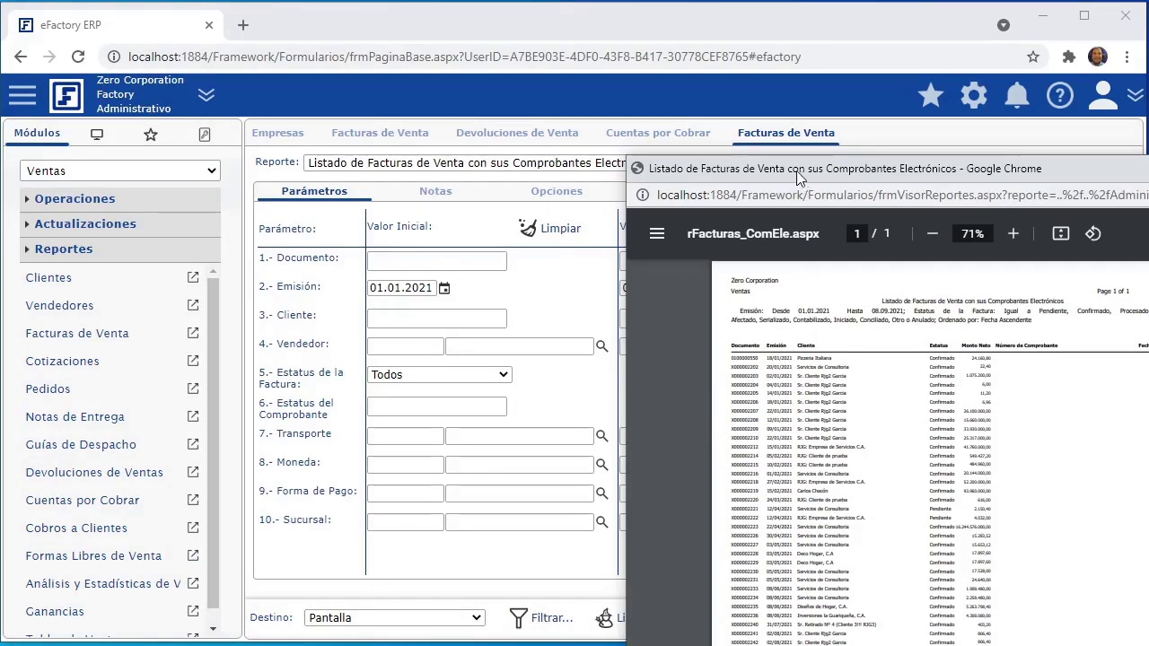
{"action": "left_click_drag", "start_coordinate": [799, 177], "coordinate": [280, 37]}
{"action": "left_click", "coordinate": [543, 96]}
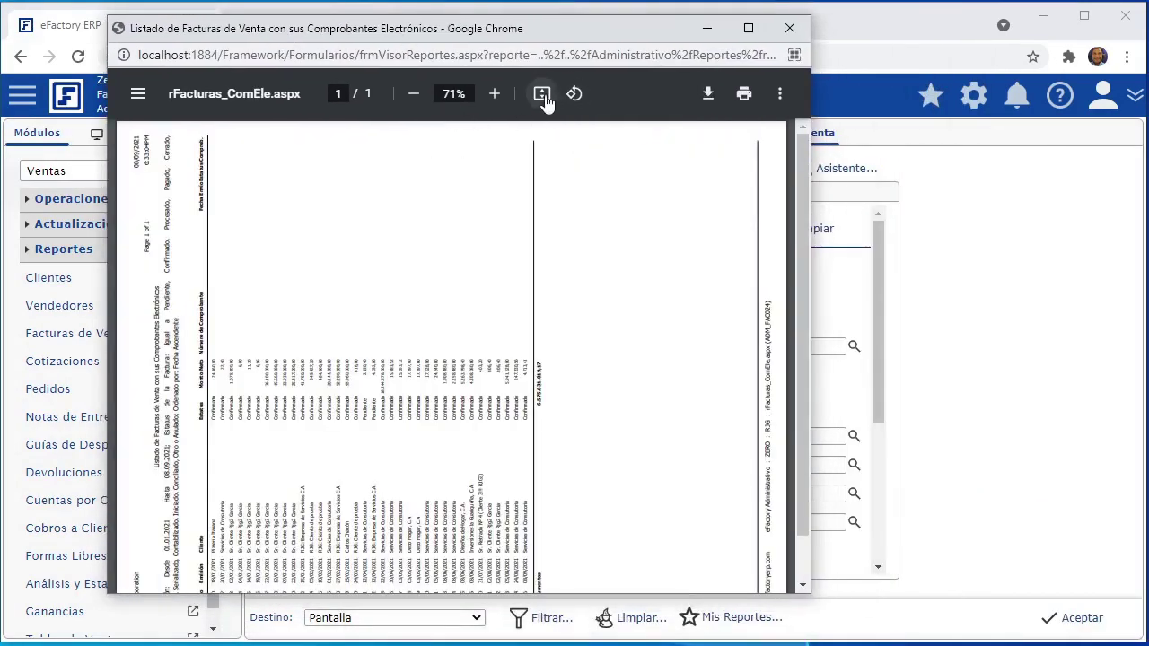
{"action": "left_click", "coordinate": [574, 95]}
{"action": "left_click", "coordinate": [542, 95]}
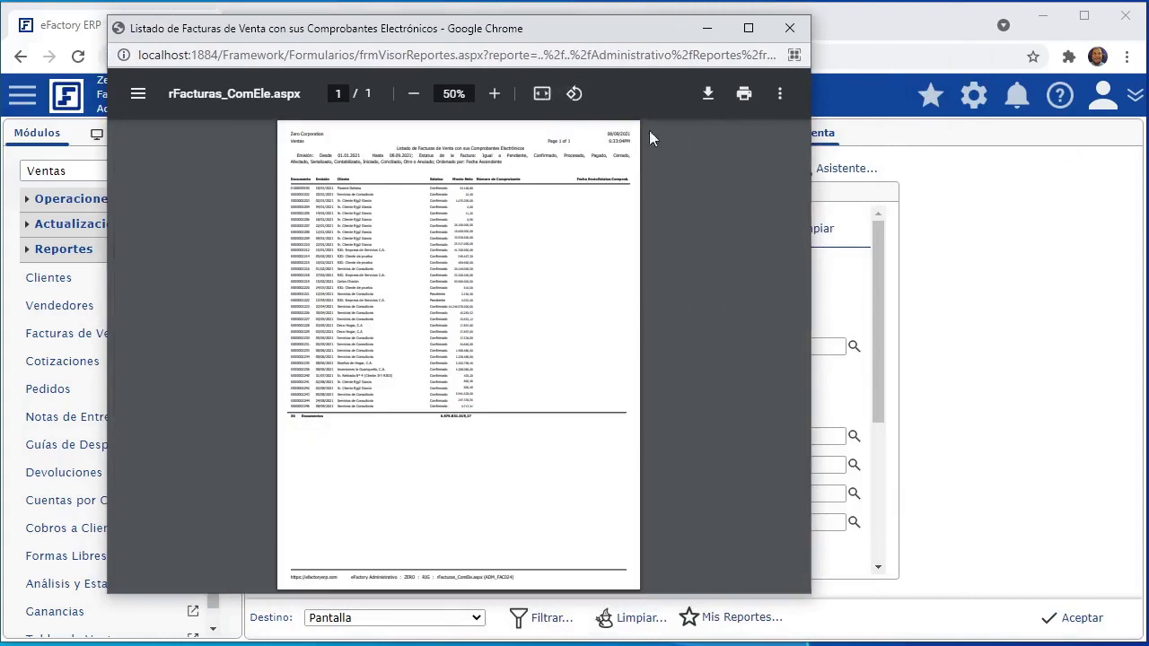
{"action": "left_click", "coordinate": [542, 95]}
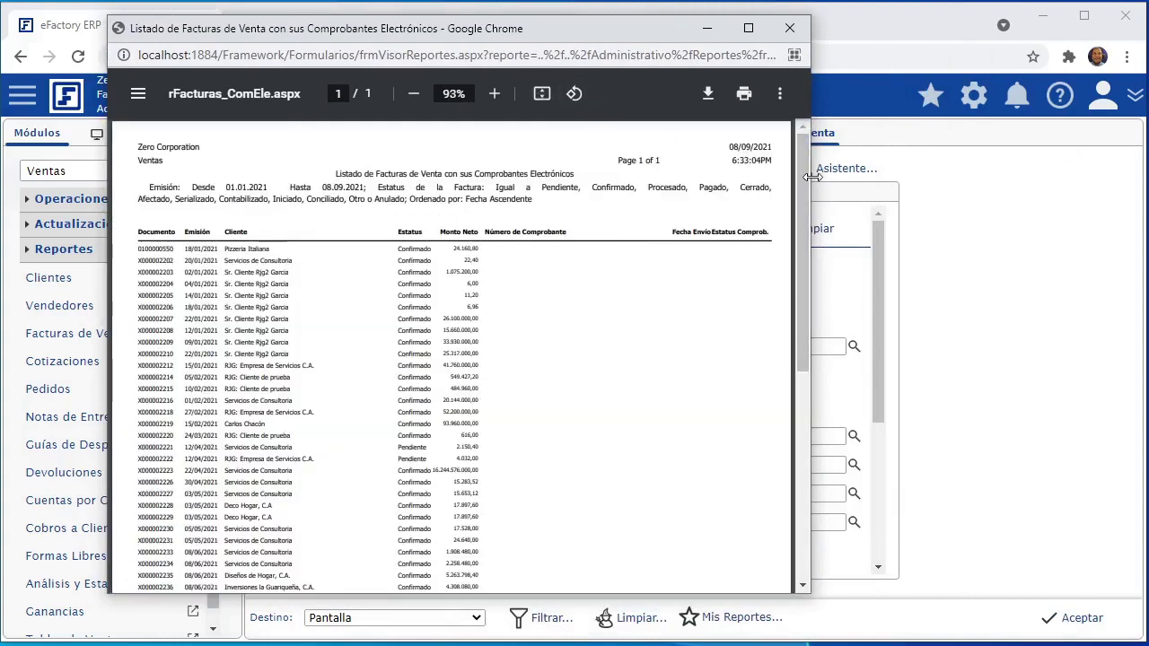
{"action": "left_click_drag", "start_coordinate": [809, 178], "coordinate": [1081, 178]}
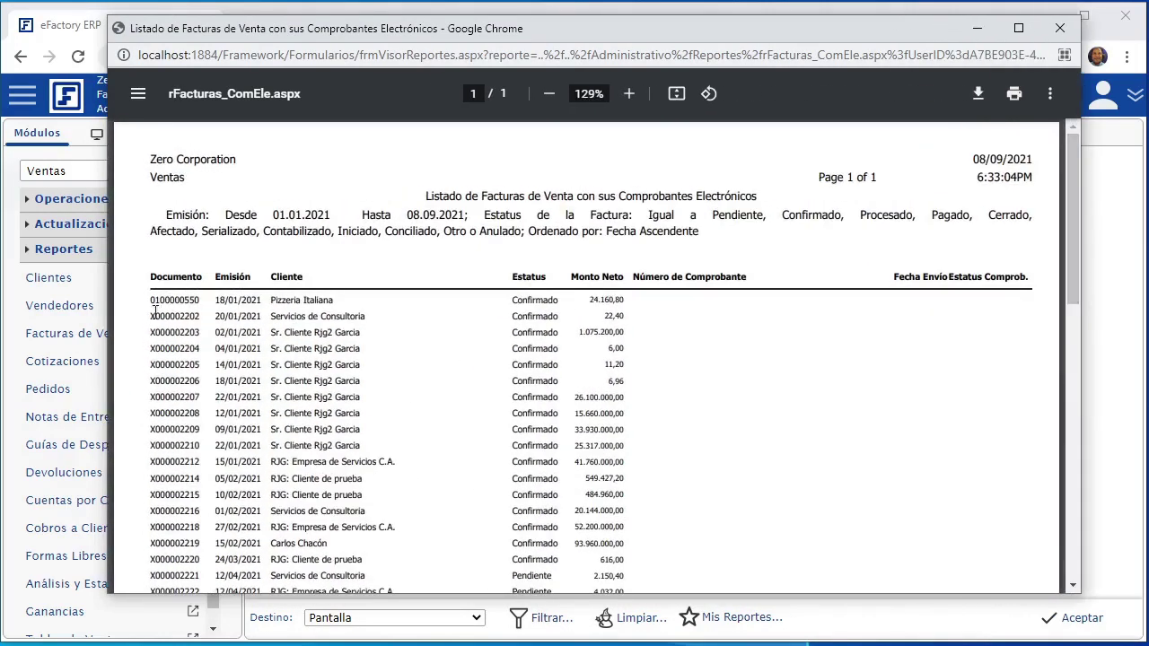
Step: Examine the invoice document numbers and electronic receipt columns in the report, and close the report window
{"action": "left_click_drag", "start_coordinate": [152, 318], "coordinate": [206, 315]}
{"action": "left_click", "coordinate": [641, 317]}
{"action": "left_click", "coordinate": [1060, 30]}
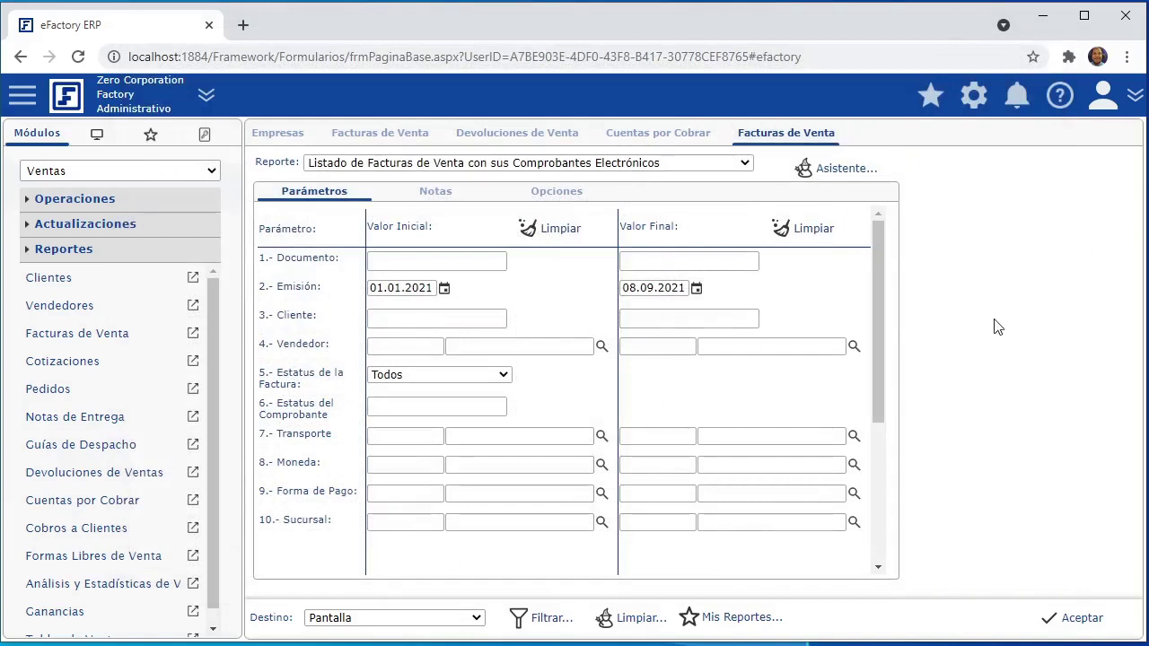
Step: Open the online help and browse the Facturas de Venta articles under Operaciones in Módulo de Ventas y Cuentas por Cobrar
{"action": "left_click", "coordinate": [1049, 102]}
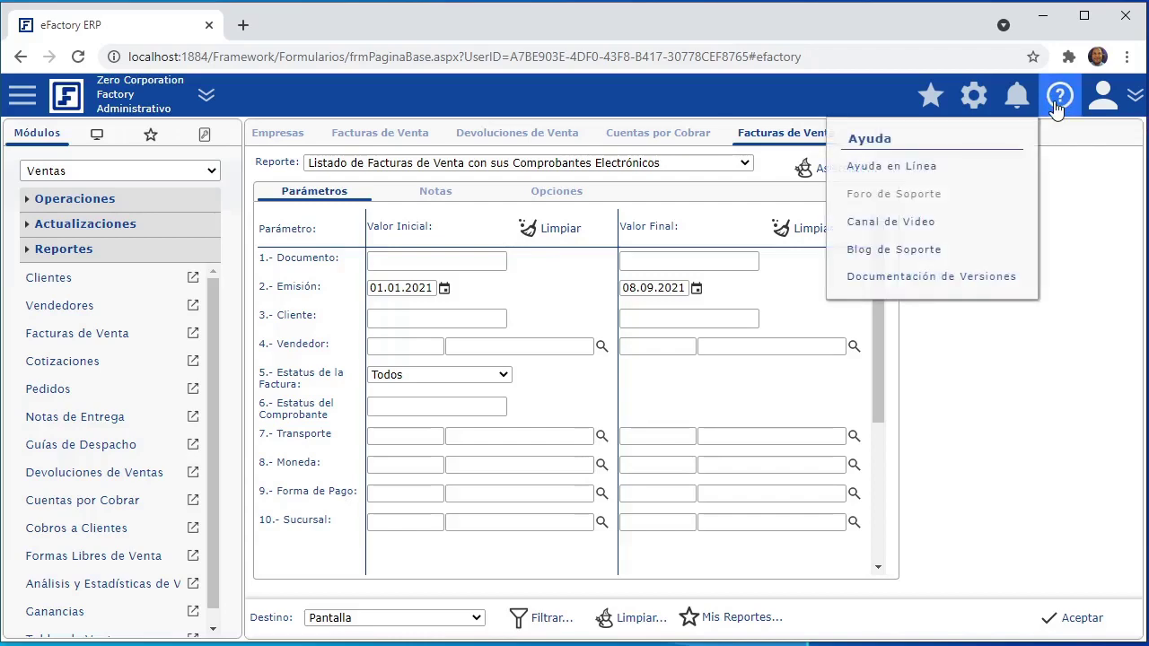
{"action": "left_click", "coordinate": [886, 168]}
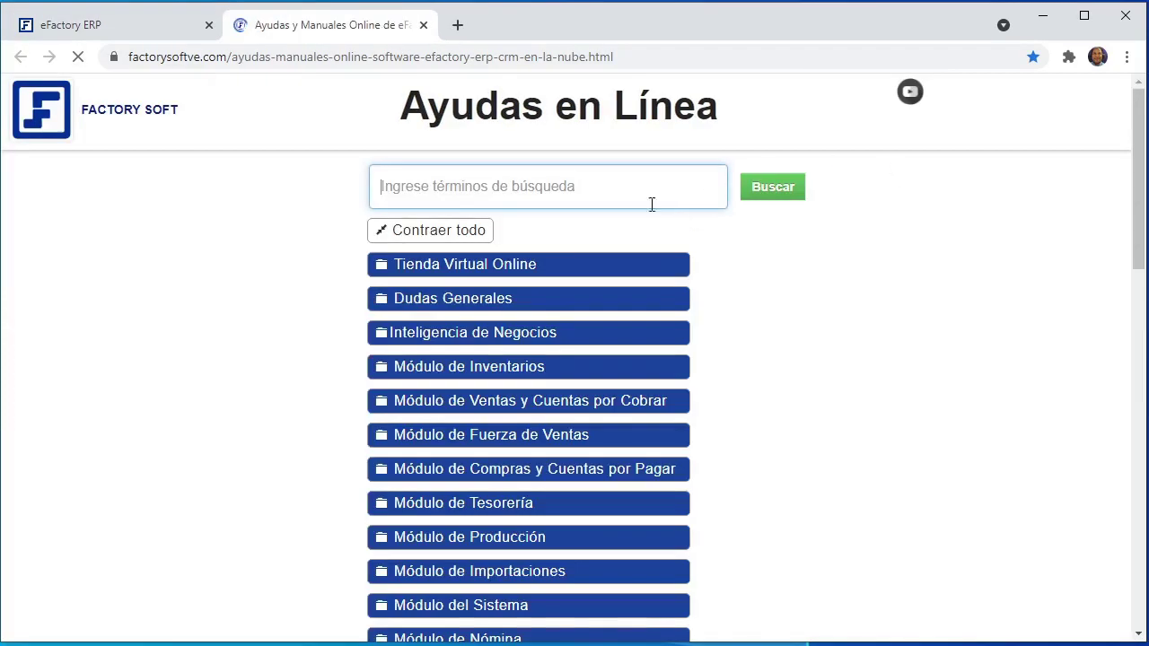
{"action": "left_click", "coordinate": [439, 411]}
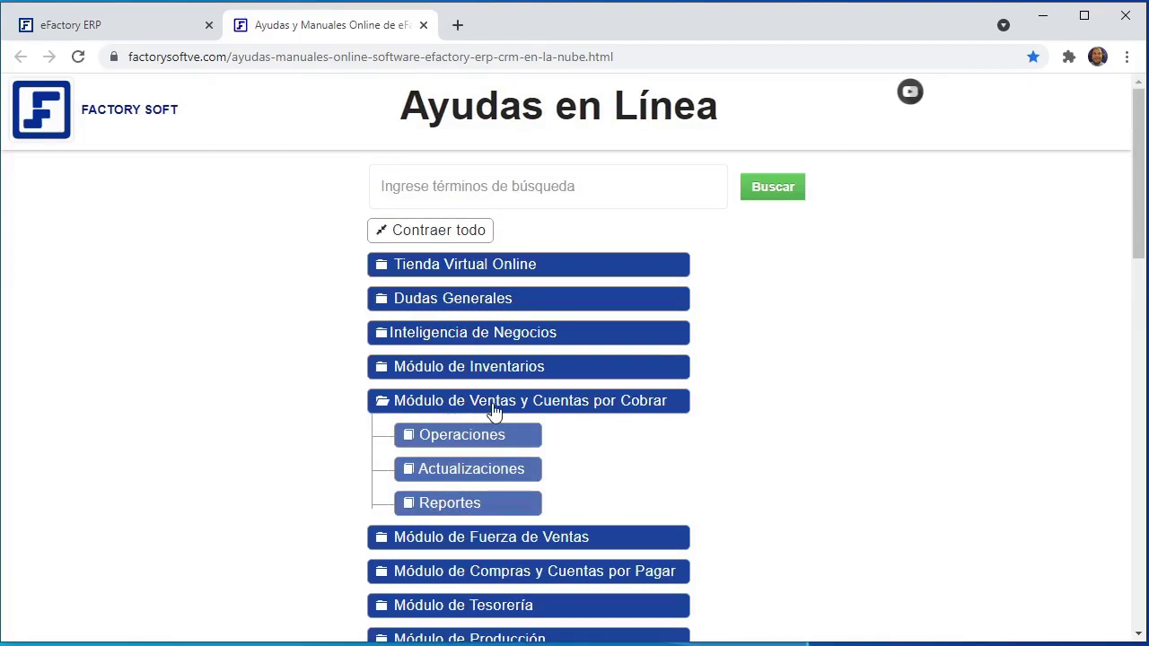
{"action": "left_click", "coordinate": [460, 437]}
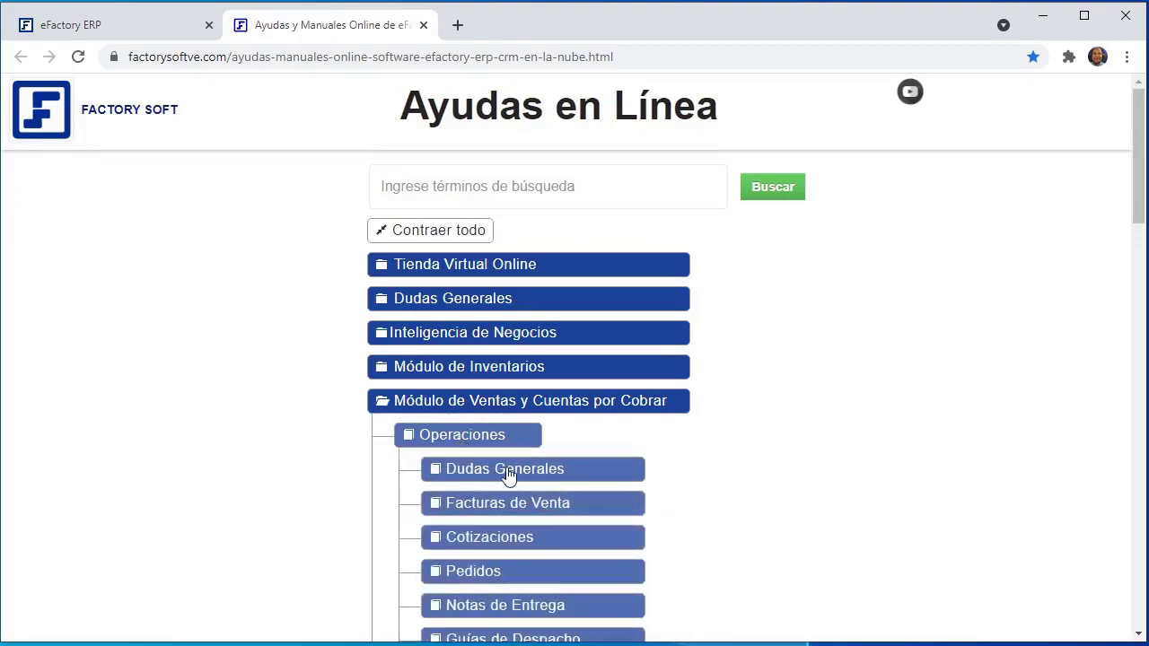
{"action": "left_click", "coordinate": [509, 508]}
{"action": "scroll", "coordinate": [489, 543], "scroll_direction": "down", "scroll_amount": 2}
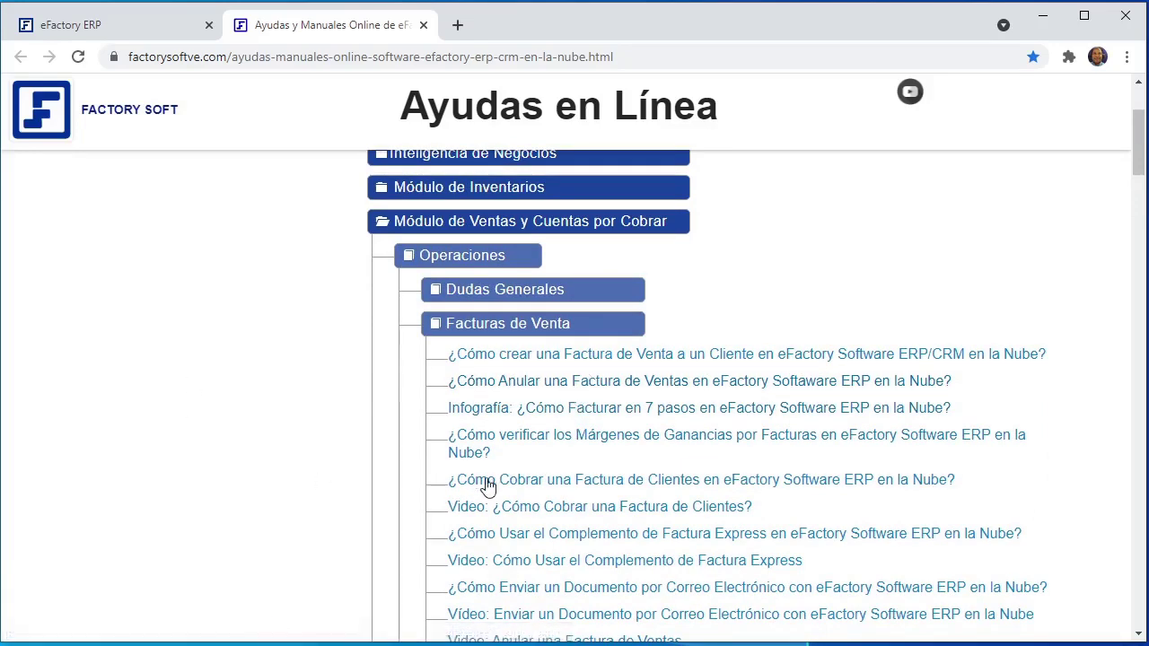
{"action": "scroll", "coordinate": [498, 498], "scroll_direction": "down", "scroll_amount": 3}
{"action": "scroll", "coordinate": [520, 503], "scroll_direction": "down", "scroll_amount": 7}
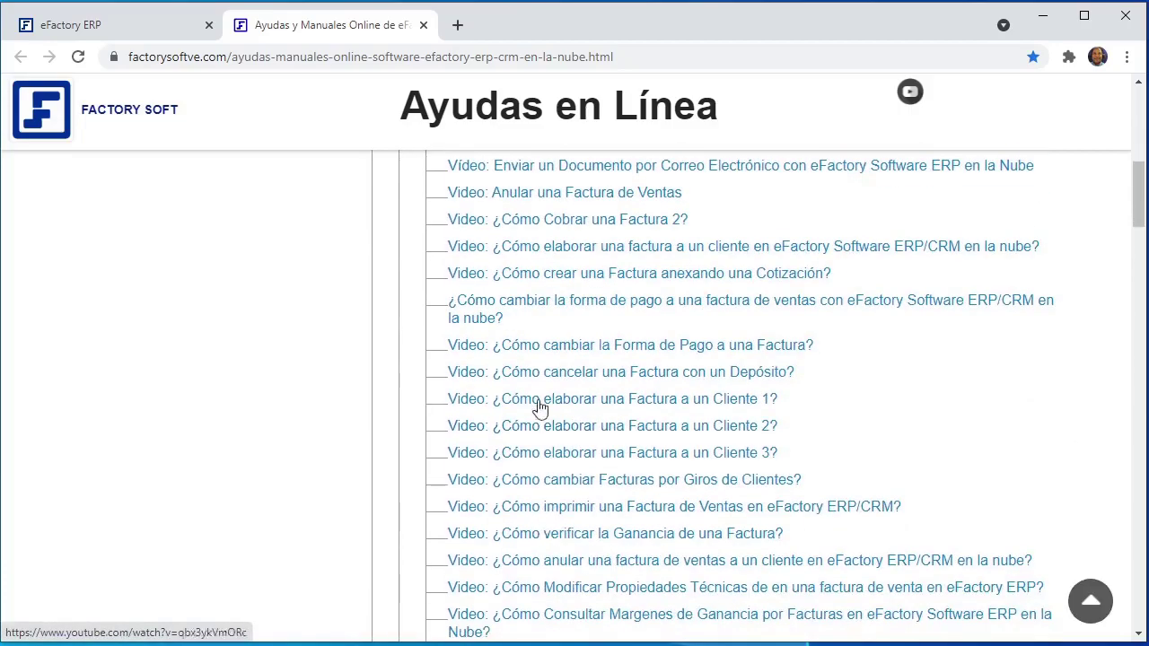
{"action": "scroll", "coordinate": [528, 467], "scroll_direction": "up", "scroll_amount": 12}
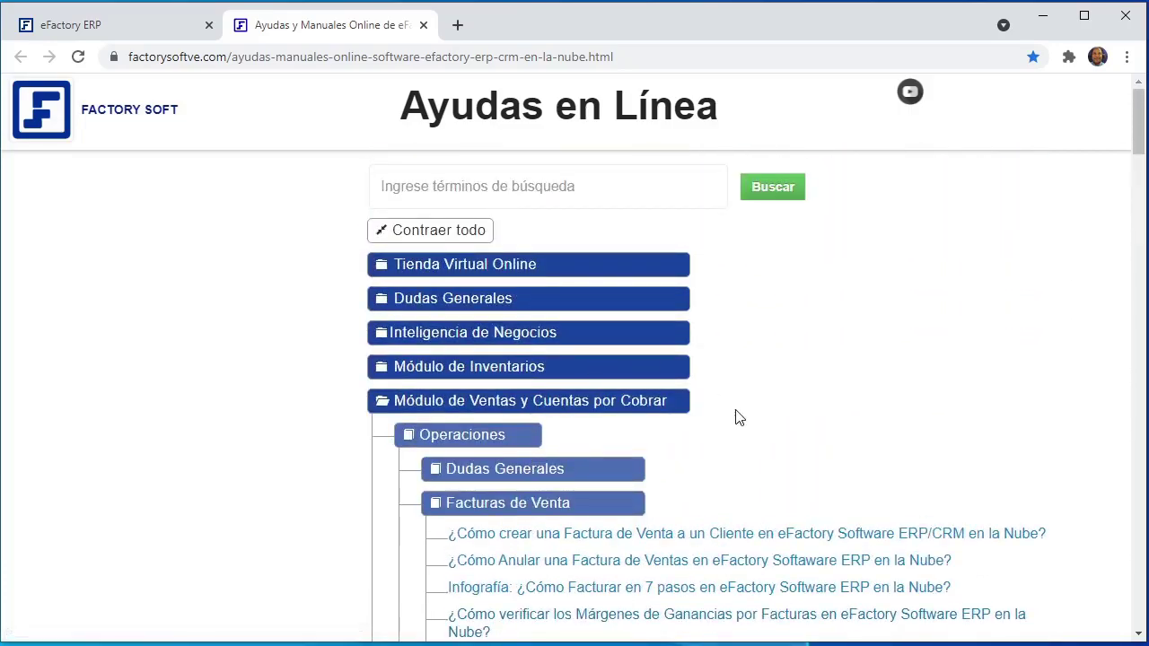
Step: Return to the confirmed sales invoice in eFactory and look through its available print formats
{"action": "left_click", "coordinate": [155, 29]}
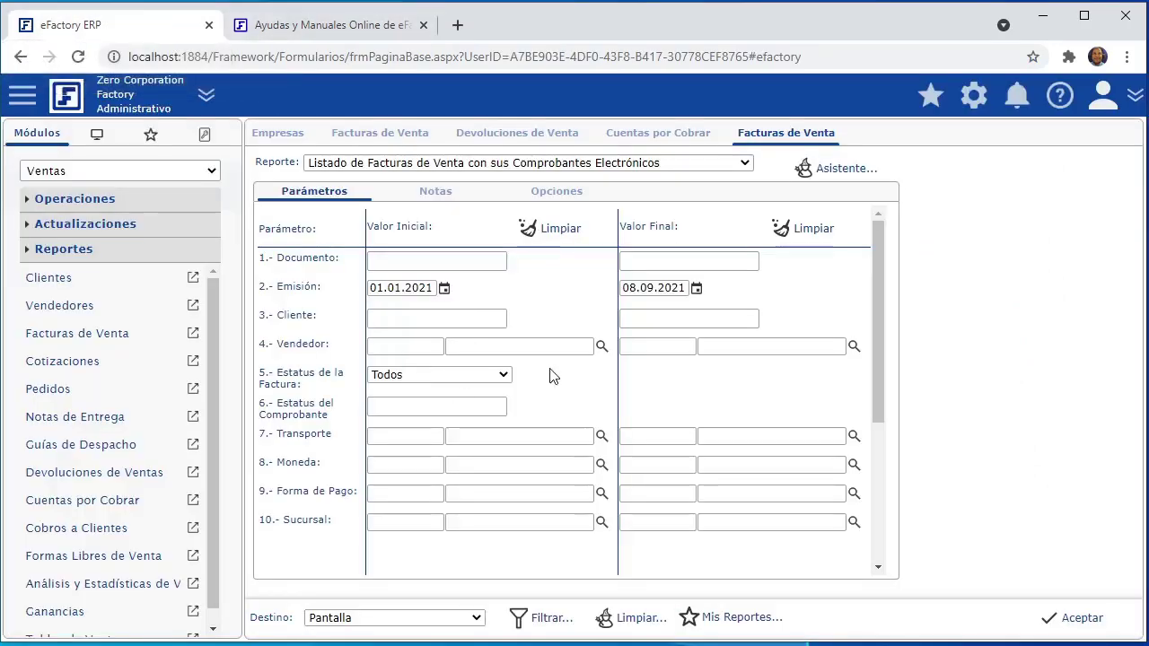
{"action": "left_click", "coordinate": [399, 133]}
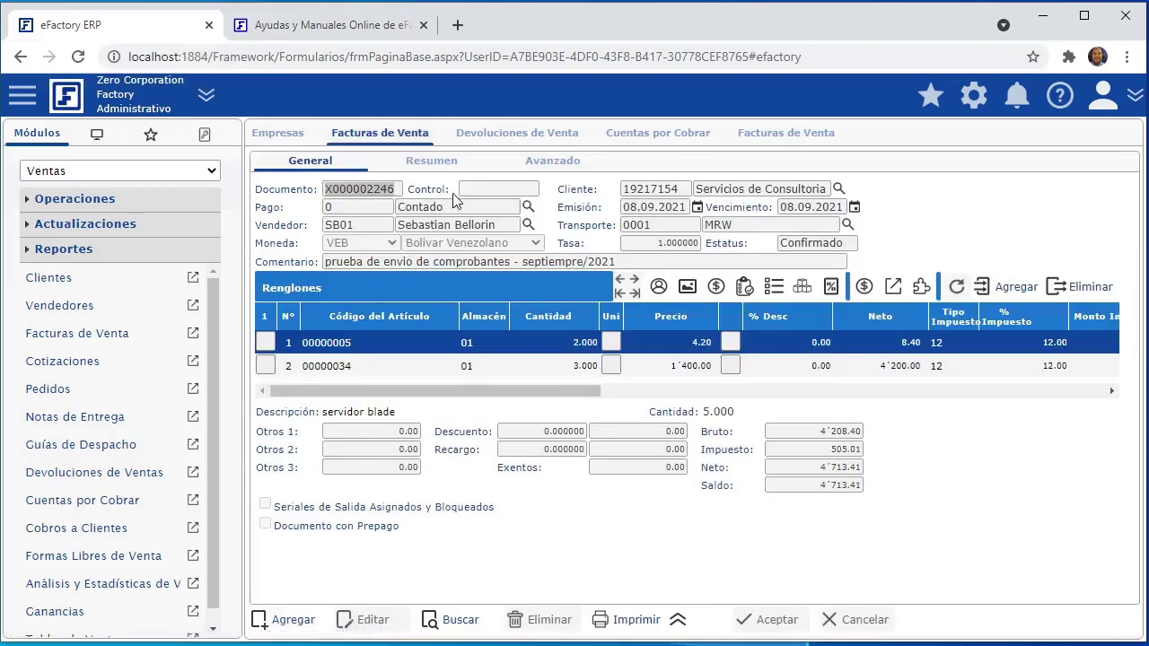
{"action": "left_click", "coordinate": [658, 623]}
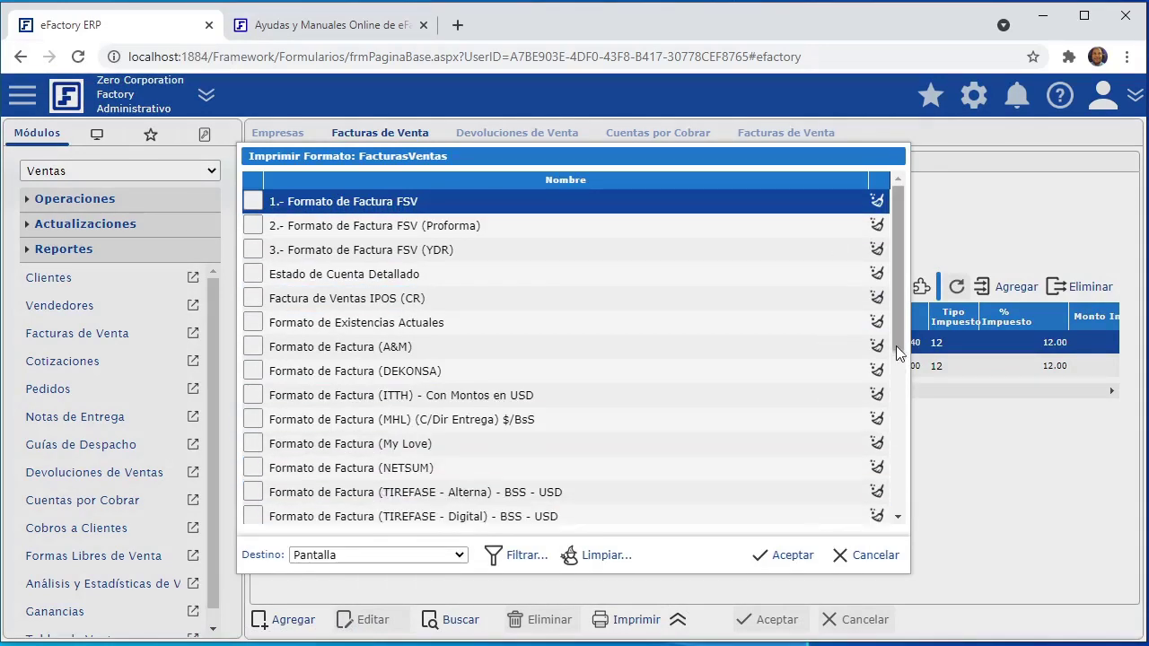
{"action": "scroll", "coordinate": [896, 344], "scroll_direction": "down", "scroll_amount": 1}
{"action": "left_click_drag", "start_coordinate": [896, 344], "coordinate": [886, 514]}
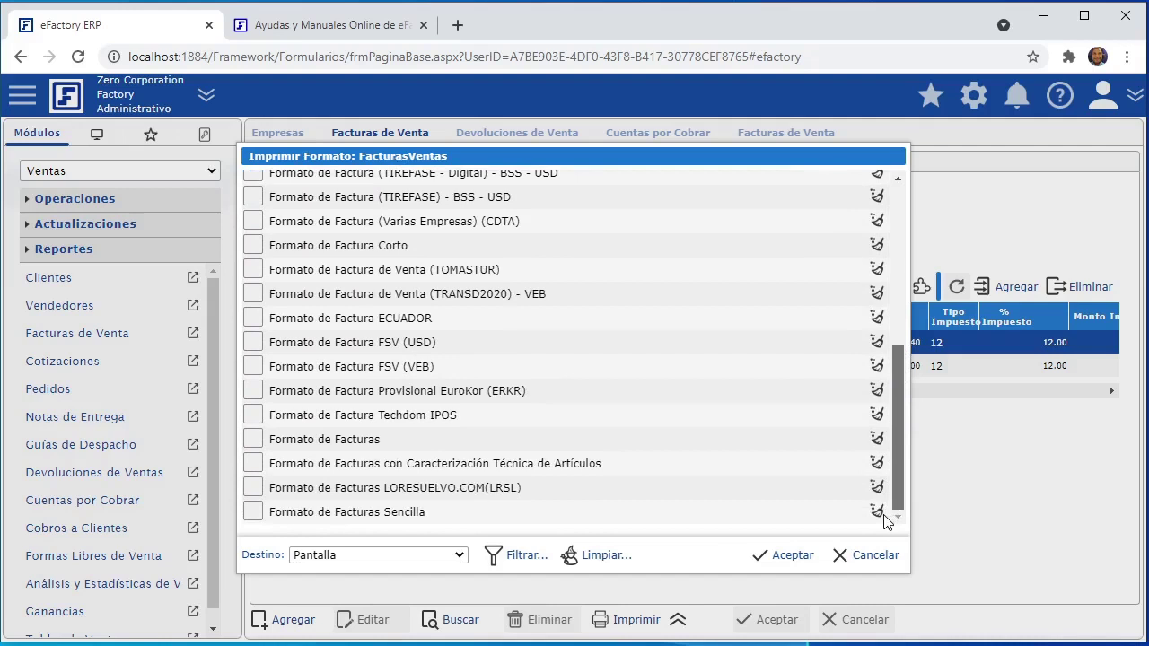
{"action": "scroll", "coordinate": [886, 518], "scroll_direction": "up", "scroll_amount": 5}
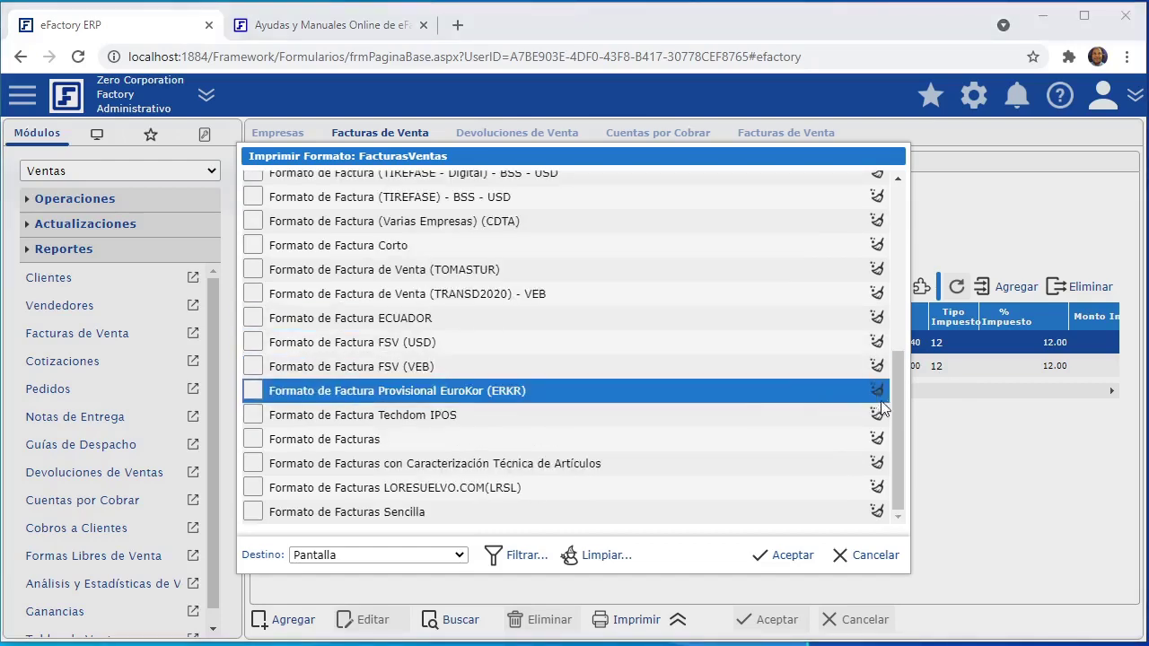
Step: Preview the invoice on screen in the Comprobante Electrónico de Factura CRI format, enlarge its window's width for reading, and close it
{"action": "left_click_drag", "start_coordinate": [899, 375], "coordinate": [906, 200]}
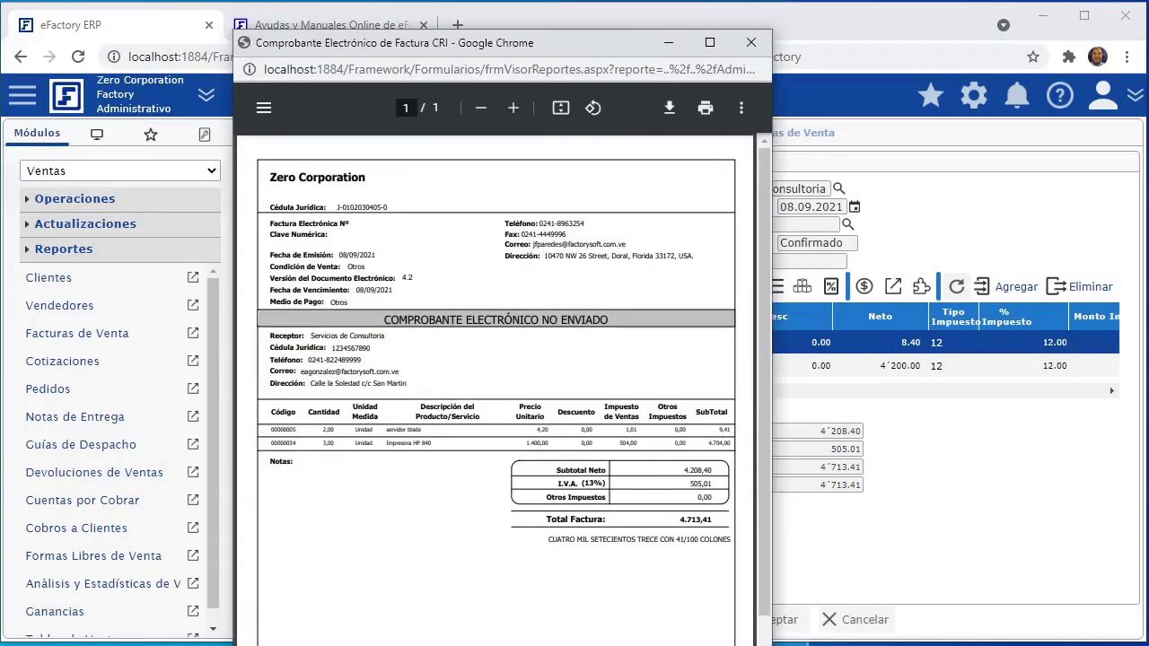
{"action": "left_click_drag", "start_coordinate": [772, 644], "coordinate": [885, 565]}
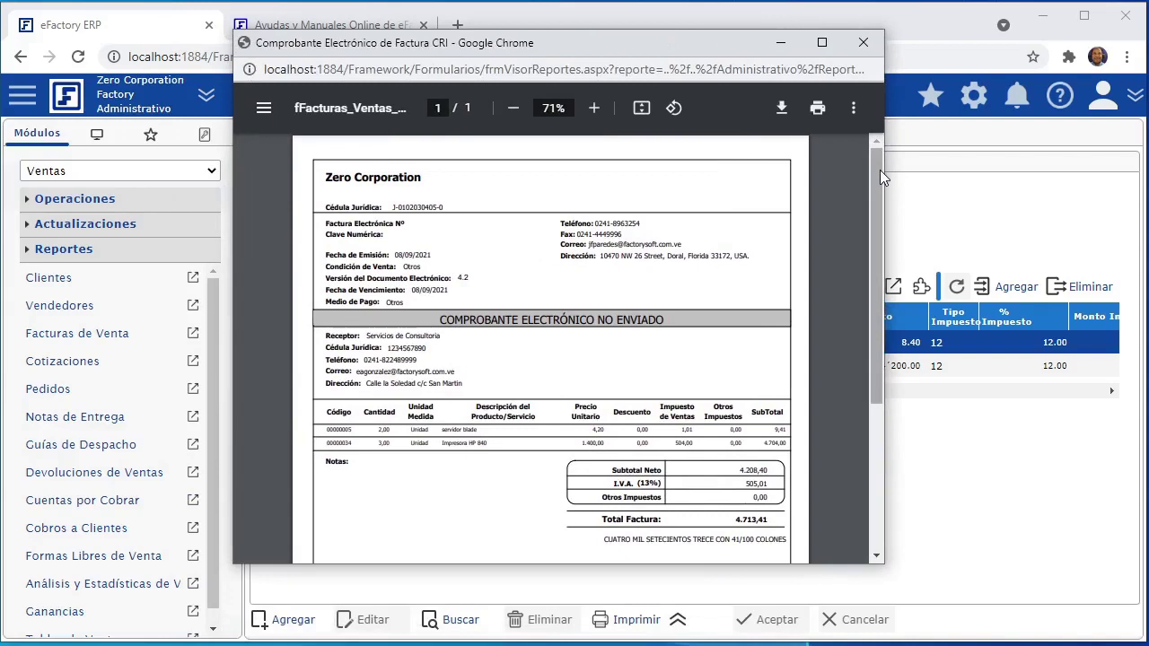
{"action": "mouse_move", "coordinate": [880, 170]}
{"action": "left_mouse_down"}
{"action": "mouse_move", "coordinate": [867, 327]}
{"action": "mouse_move", "coordinate": [878, 167]}
{"action": "left_mouse_up"}
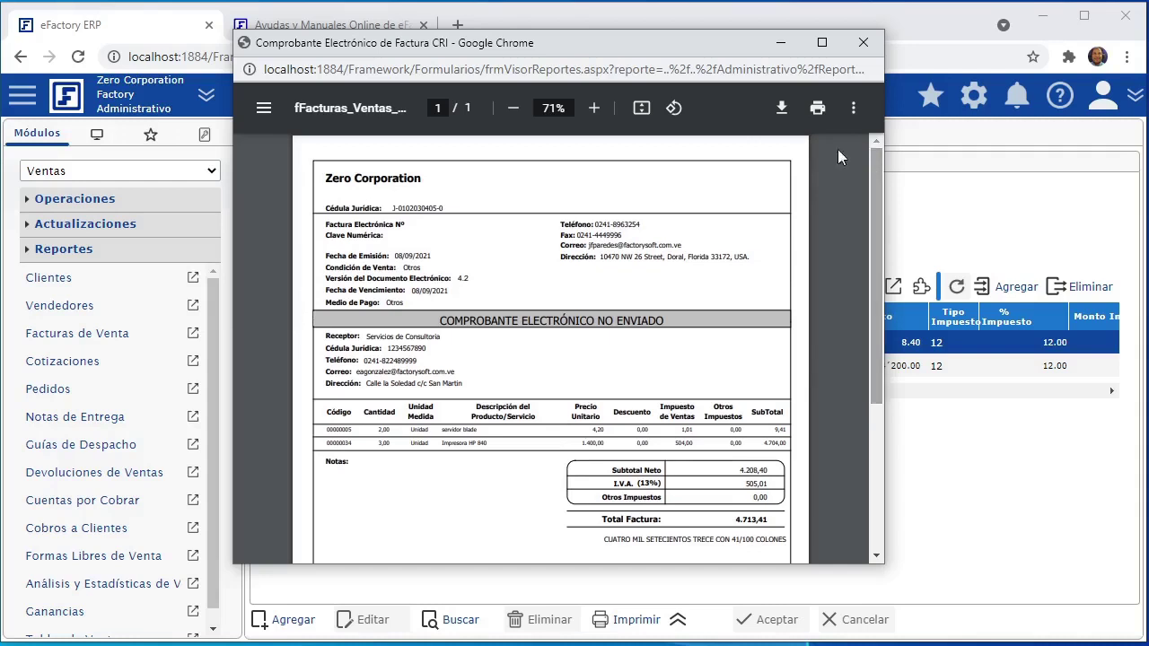
{"action": "left_click_drag", "start_coordinate": [591, 47], "coordinate": [479, 39]}
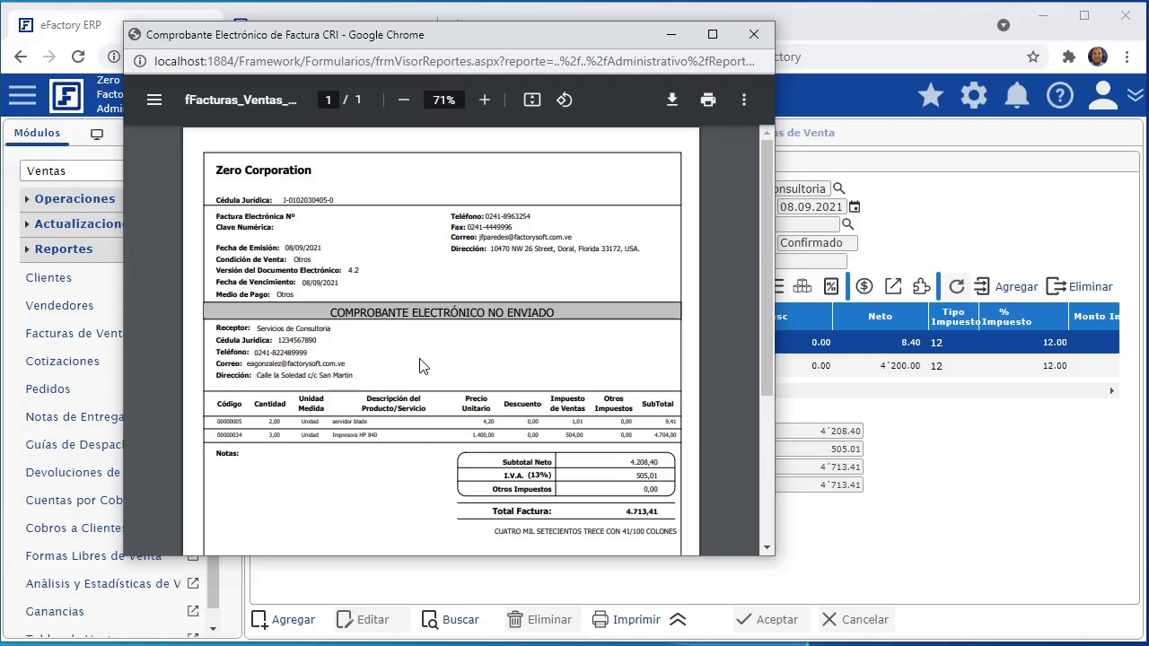
{"action": "left_click", "coordinate": [752, 36]}
Step: Switch to the online help and list the Costa Rica Ministerio de Hacienda articles under Facturación Electrónica/Digital
{"action": "left_click", "coordinate": [269, 27]}
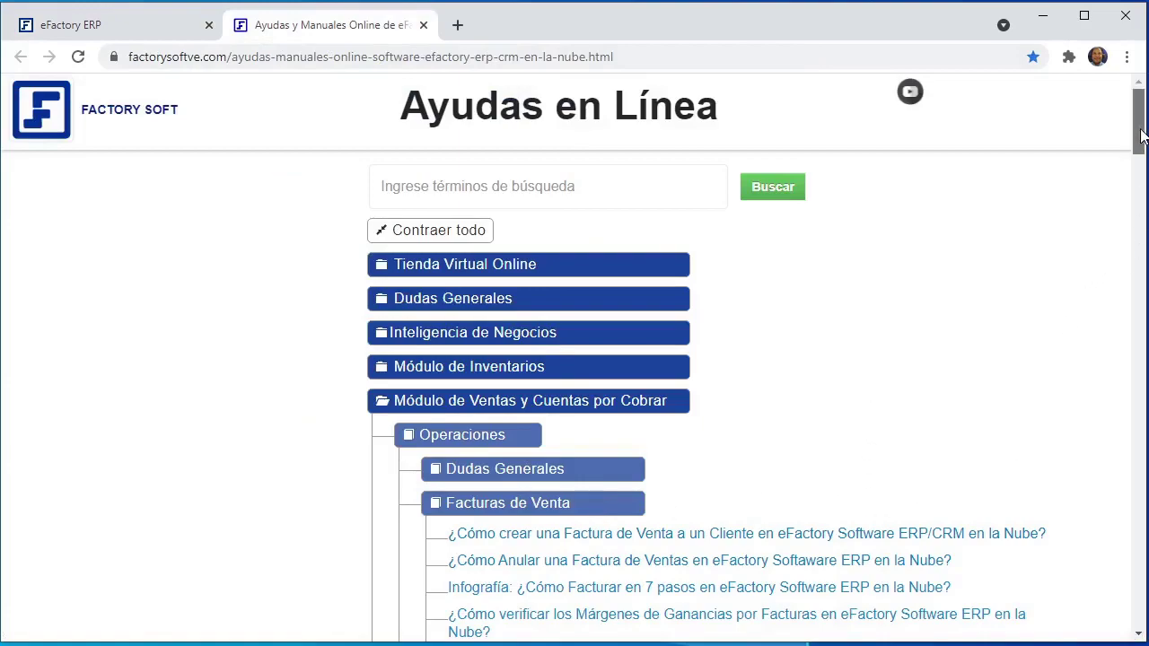
{"action": "left_click_drag", "start_coordinate": [1141, 134], "coordinate": [1146, 566]}
{"action": "scroll", "coordinate": [440, 628], "scroll_direction": "down", "scroll_amount": 1}
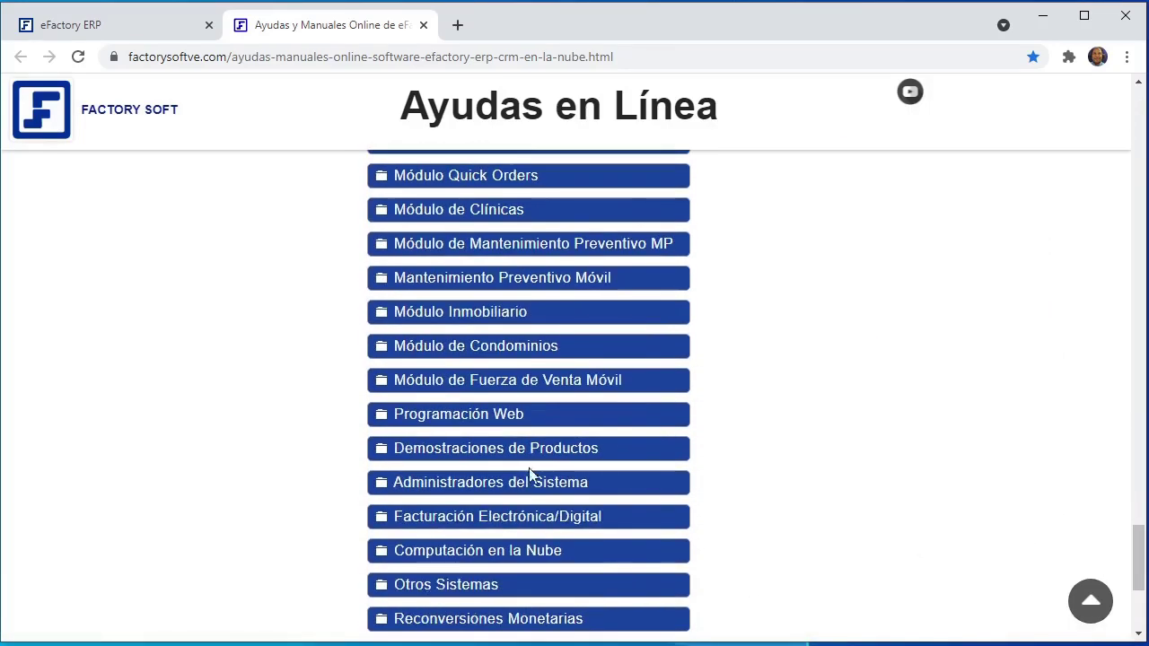
{"action": "left_click", "coordinate": [529, 519]}
{"action": "scroll", "coordinate": [359, 416], "scroll_direction": "down", "scroll_amount": 2}
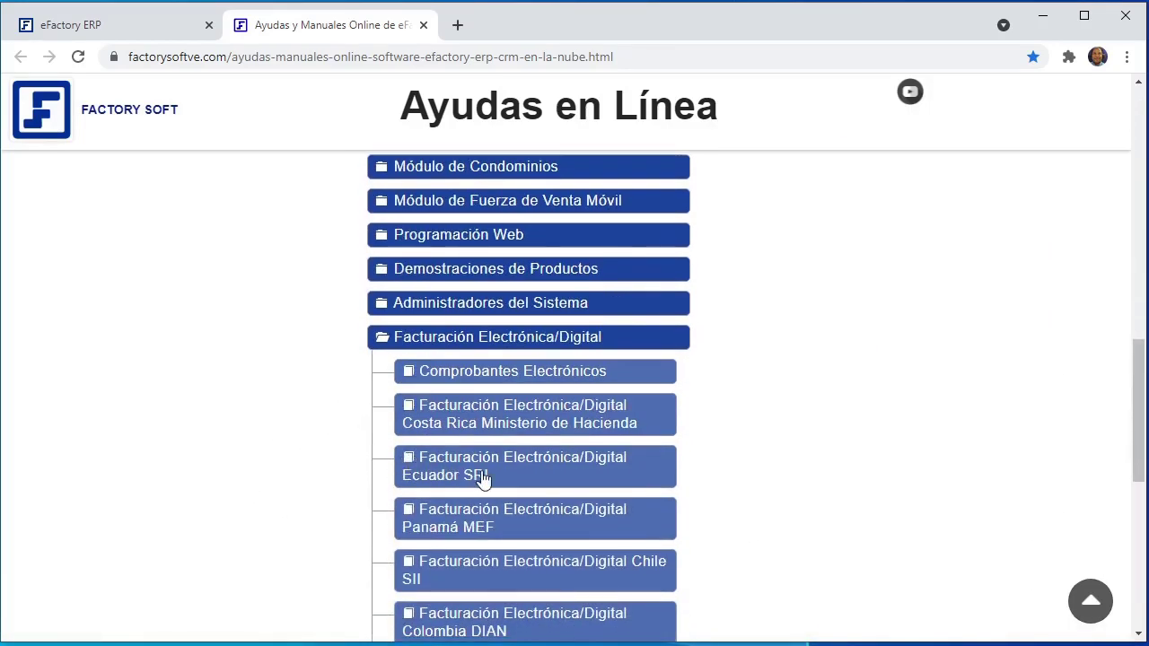
{"action": "left_click", "coordinate": [468, 431]}
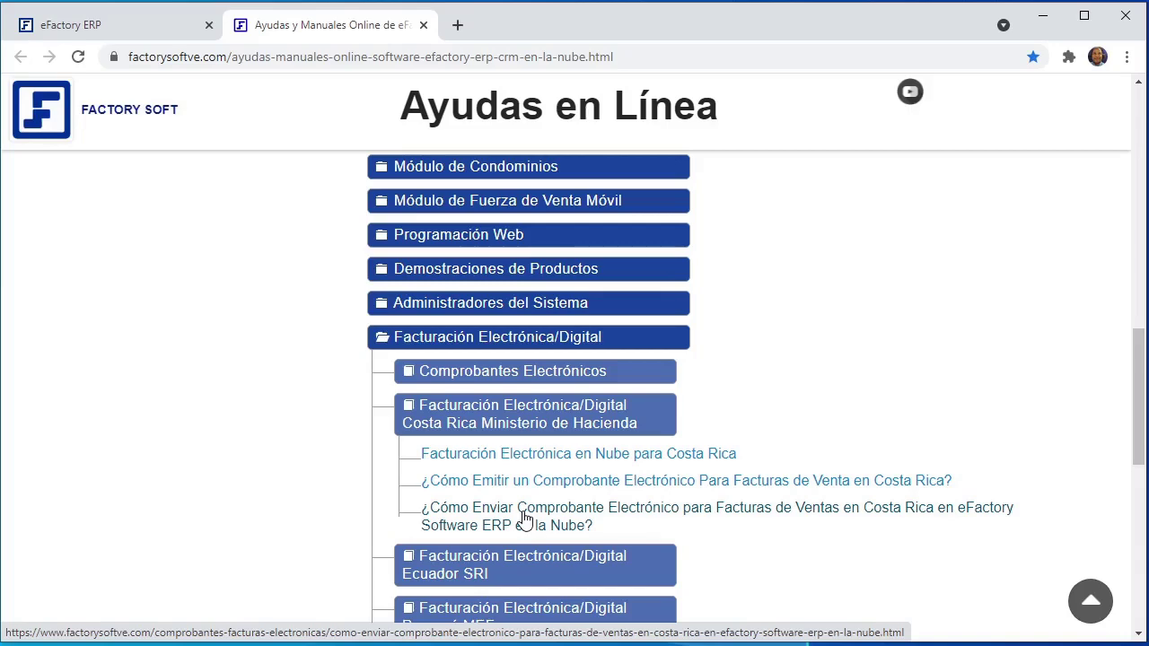
Step: Go back to the start of the help index and return to the confirmed sales invoice in eFactory
{"action": "scroll", "coordinate": [303, 506], "scroll_direction": "up", "scroll_amount": 7}
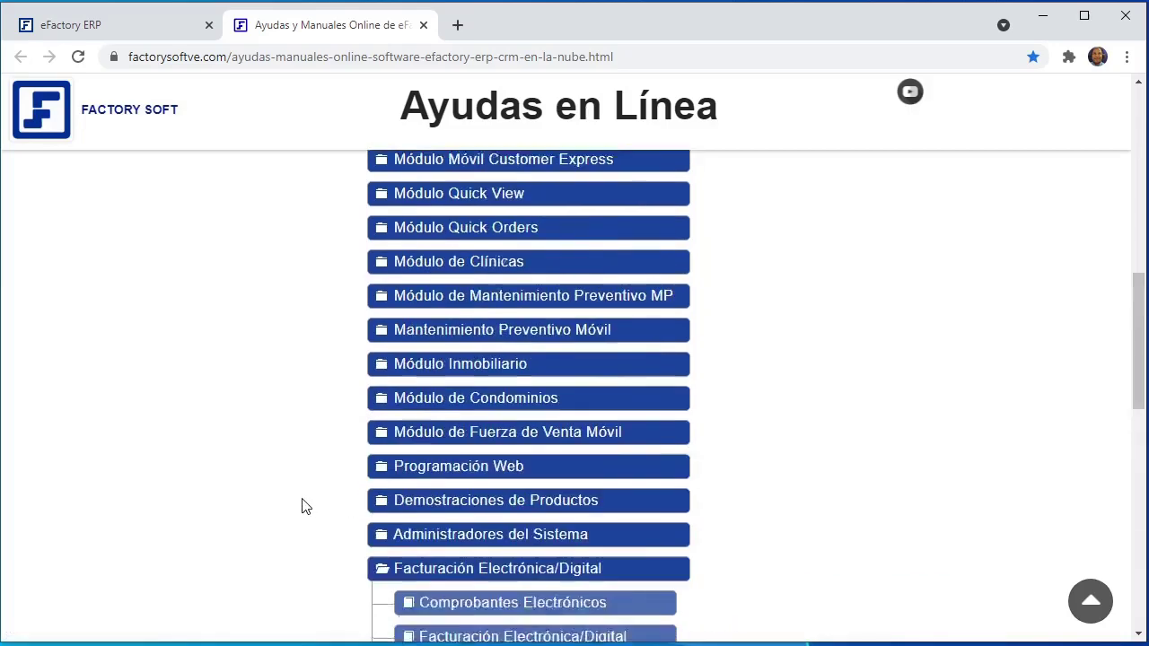
{"action": "scroll", "coordinate": [303, 507], "scroll_direction": "up", "scroll_amount": 4}
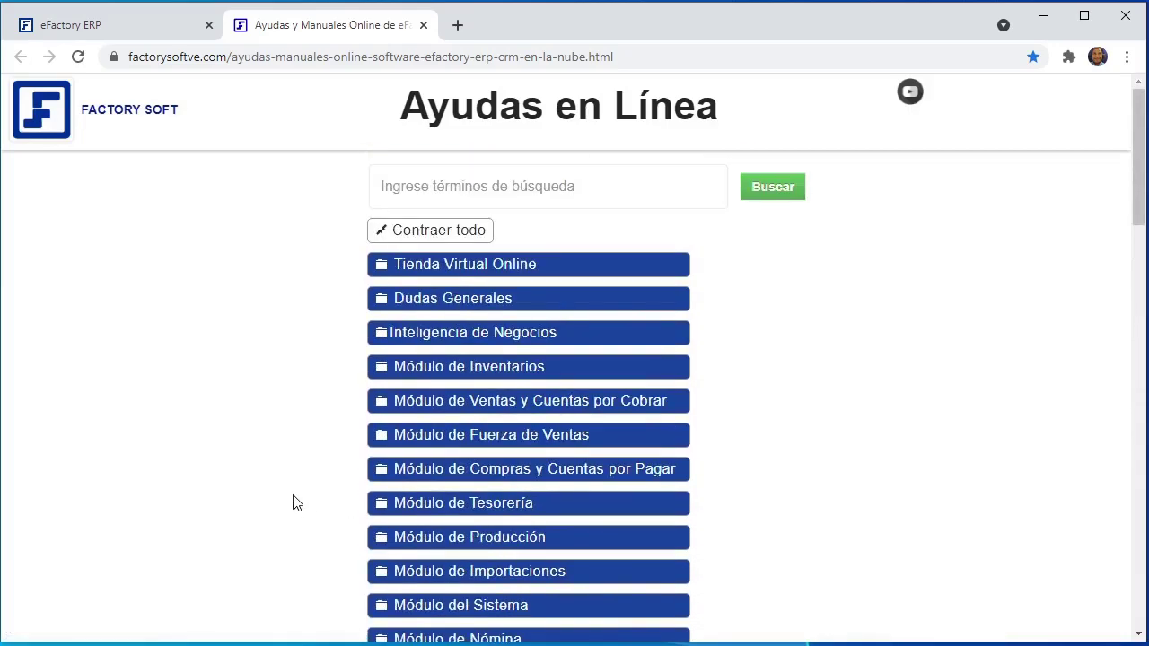
{"action": "left_click", "coordinate": [155, 29]}
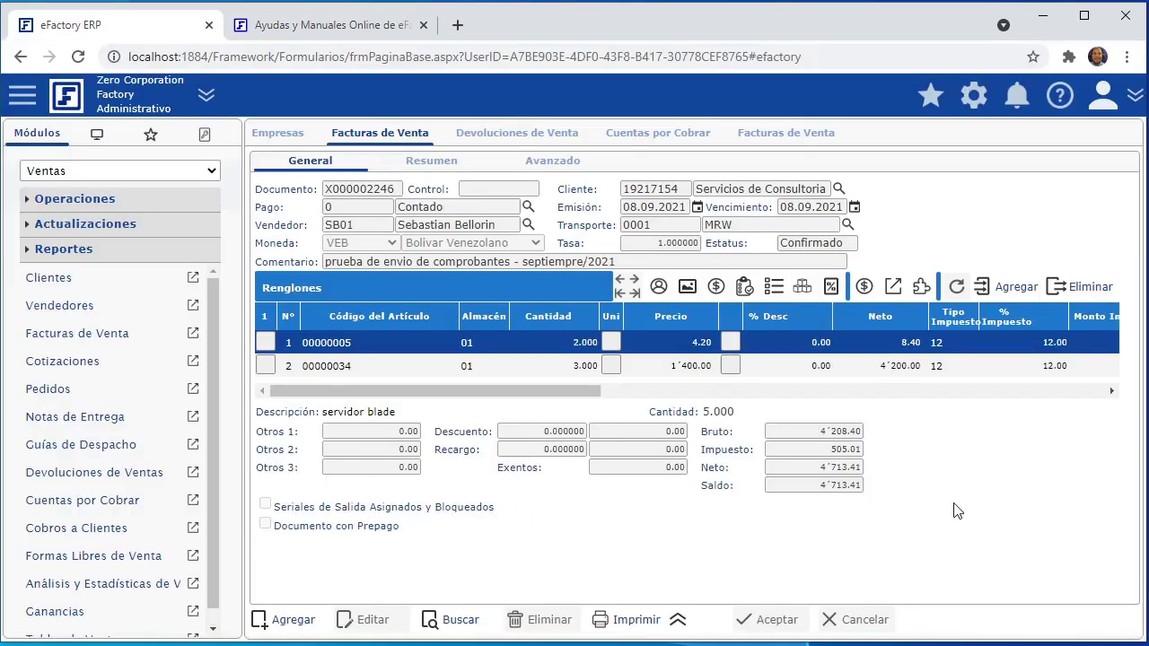